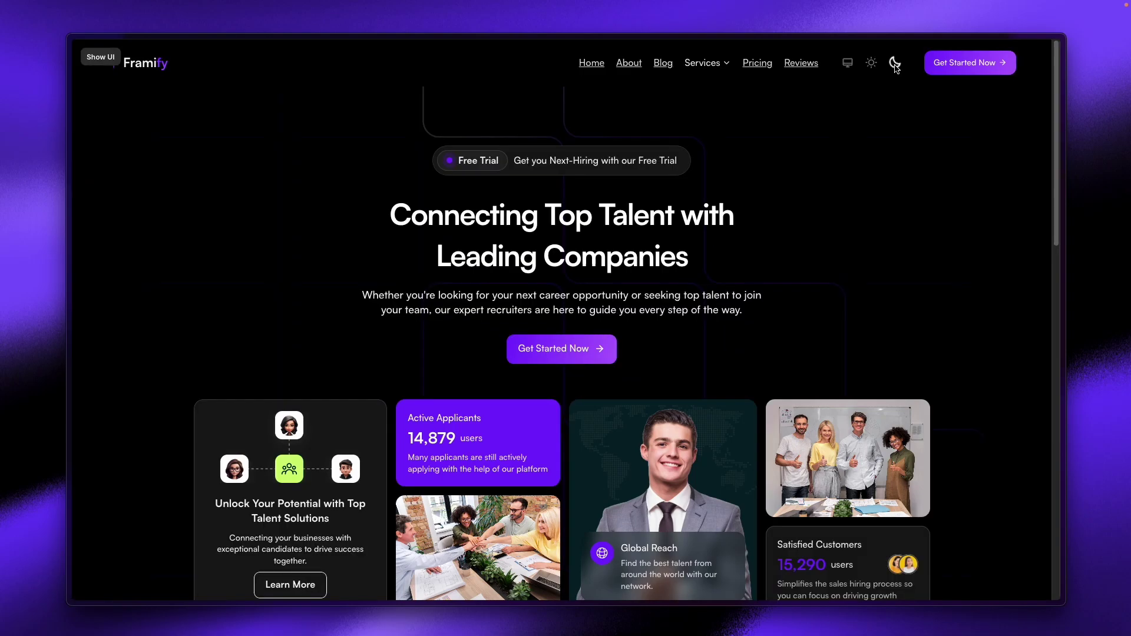
Step: Try the theme toggle in the site preview by switching to light and back to dark, and exit the preview
left_click(871, 63)
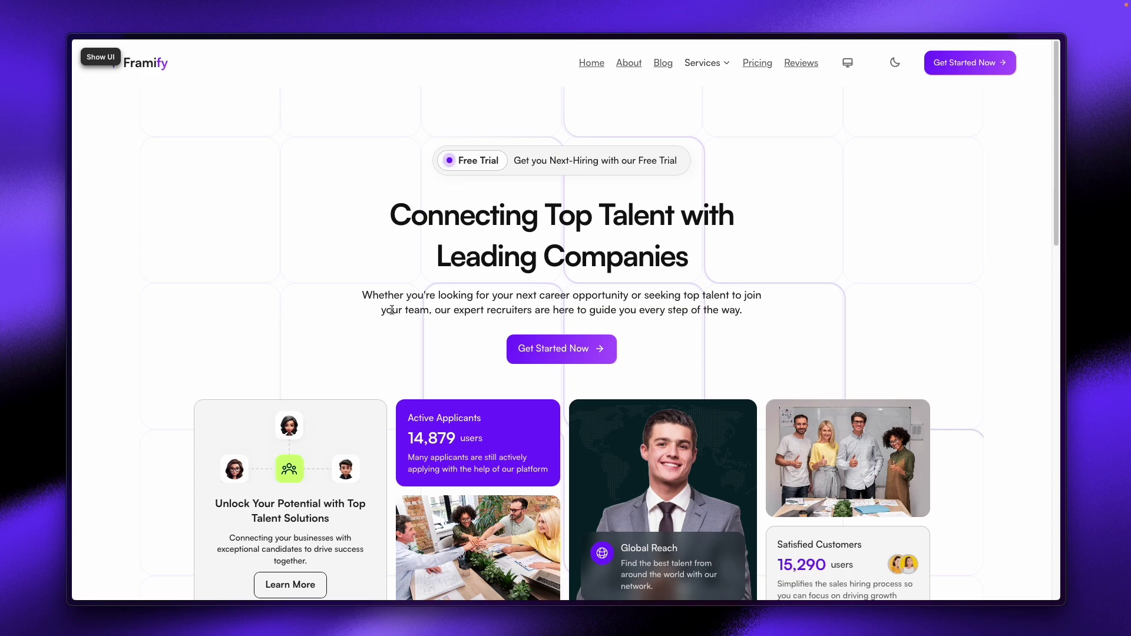
left_click(895, 63)
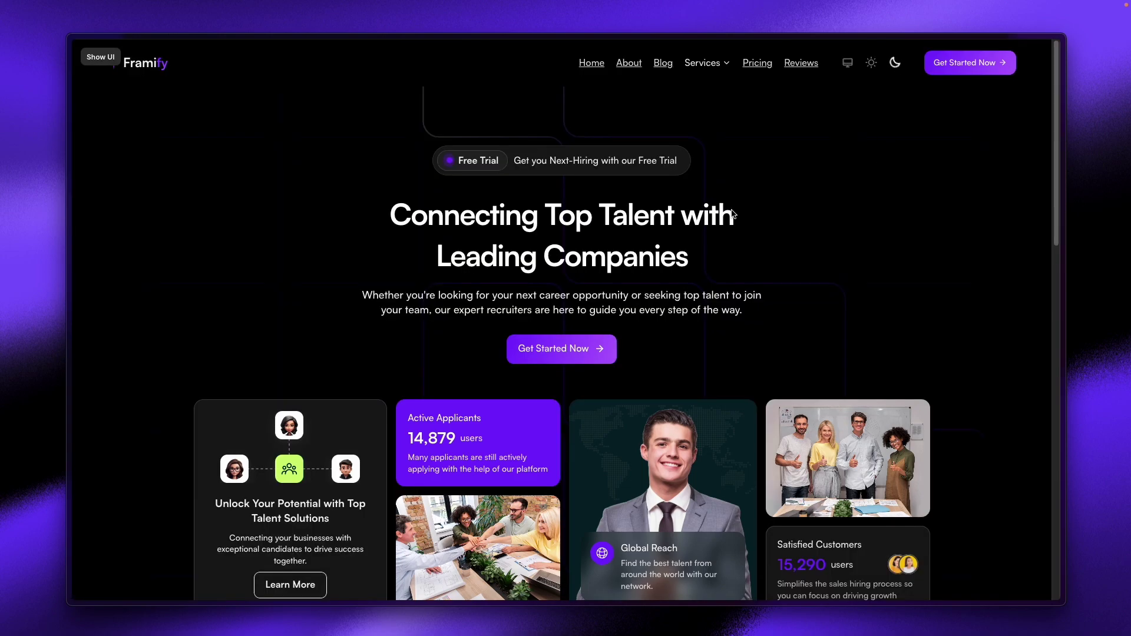
left_click(113, 63)
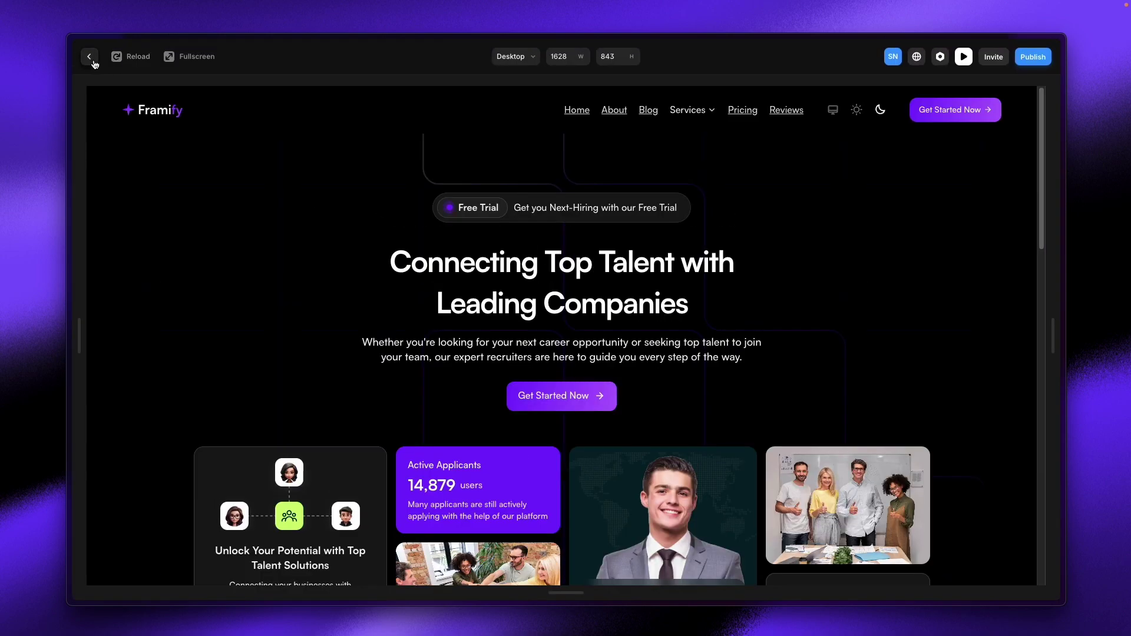
left_click(90, 55)
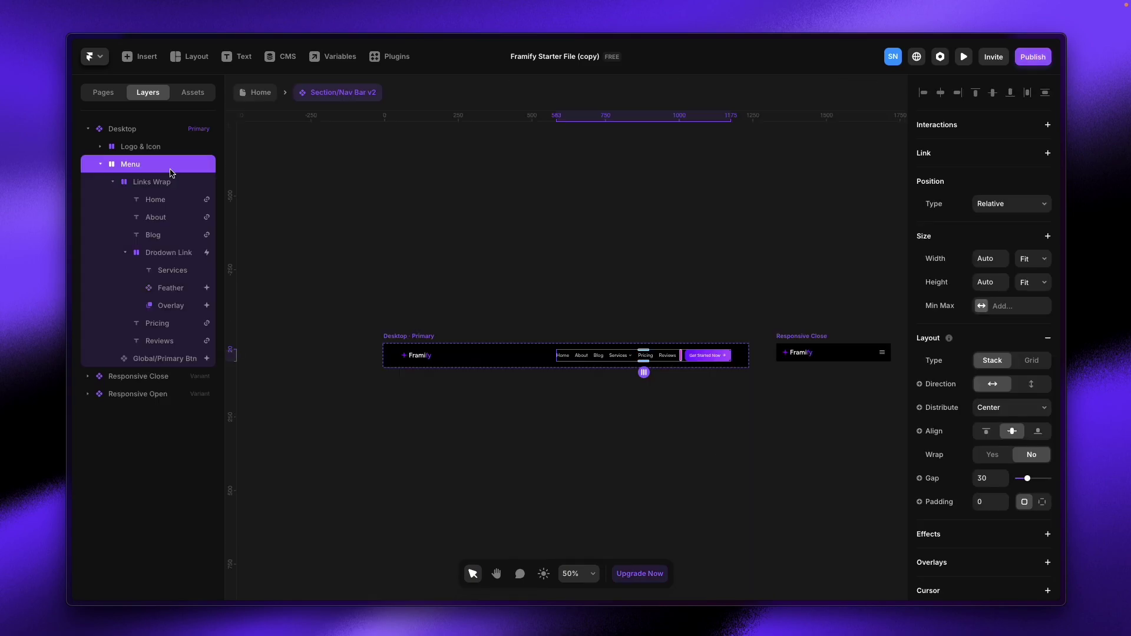
Step: Paste the ThemeToggle component into the nav bar's Menu before the primary button, with Desktop as its system icon
key("ctrl+v")
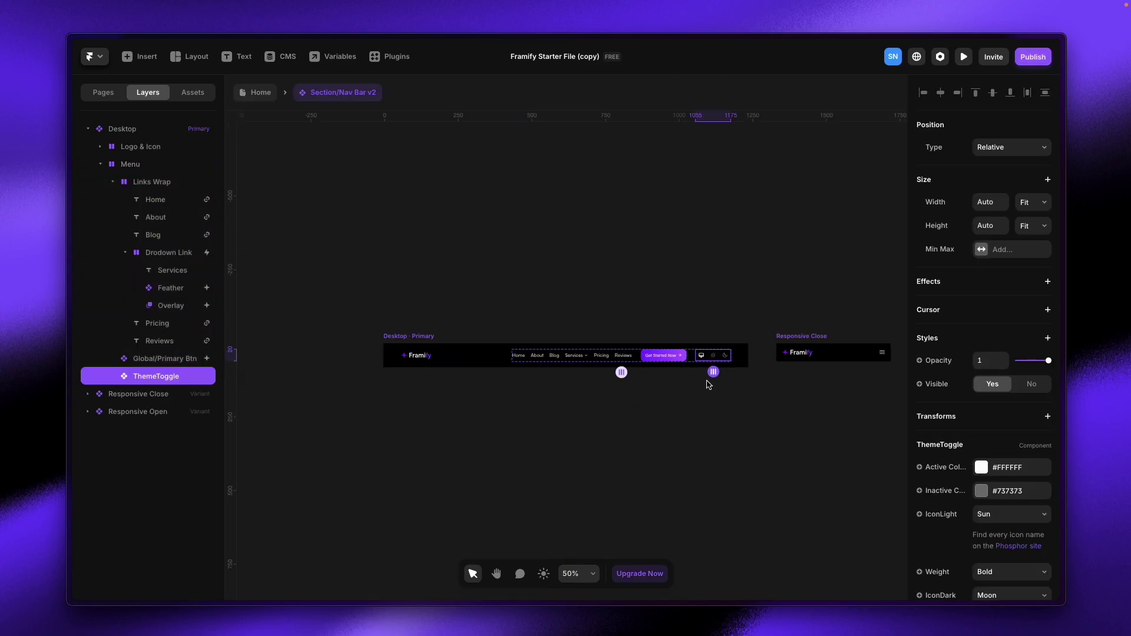
left_click_drag(146, 376, 145, 356)
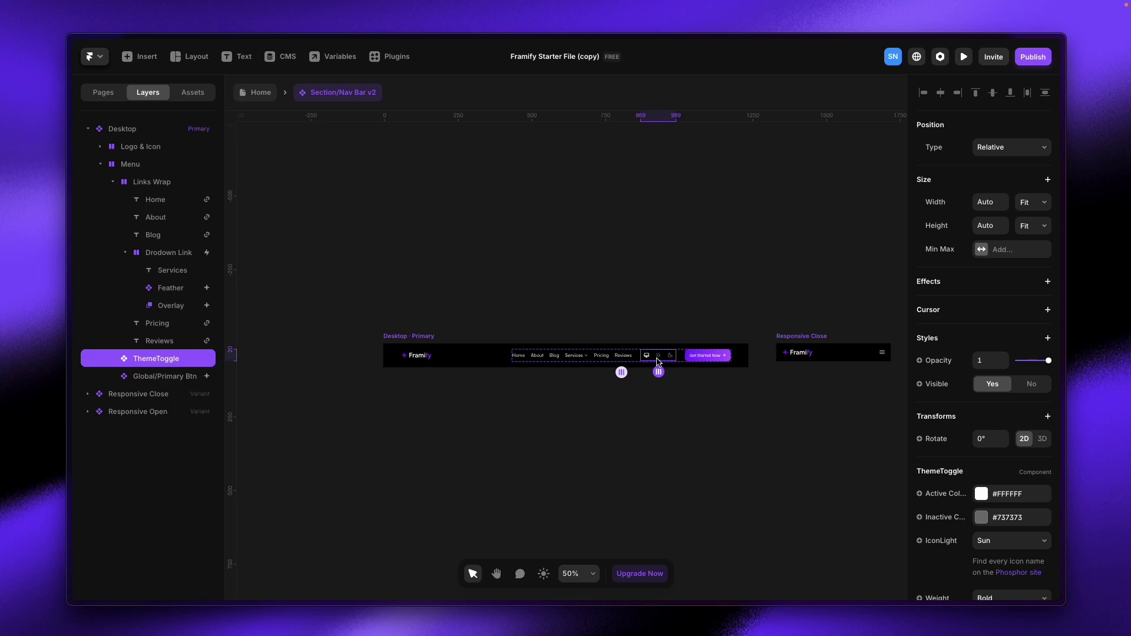
scroll(1005, 415, "down", 3)
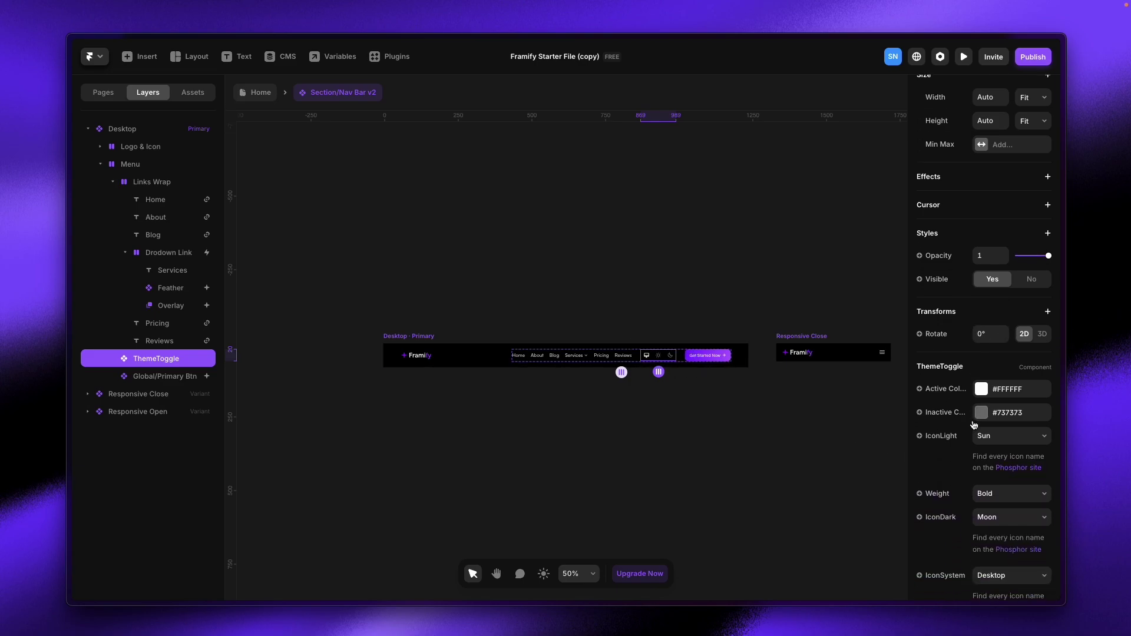
scroll(960, 460, "down", 3)
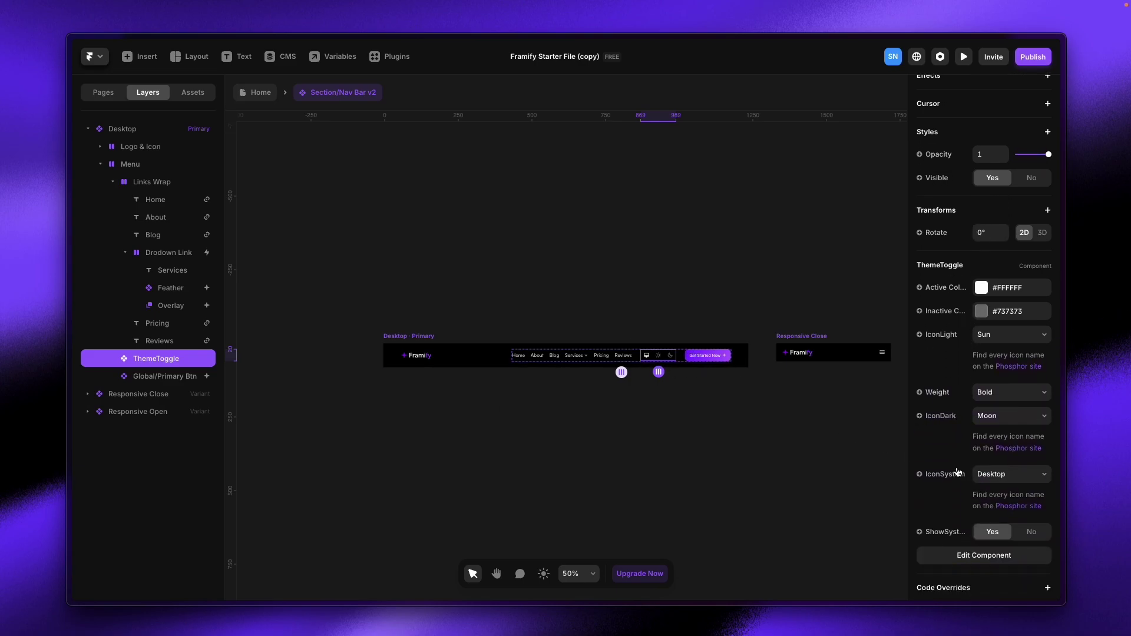
left_click(996, 474)
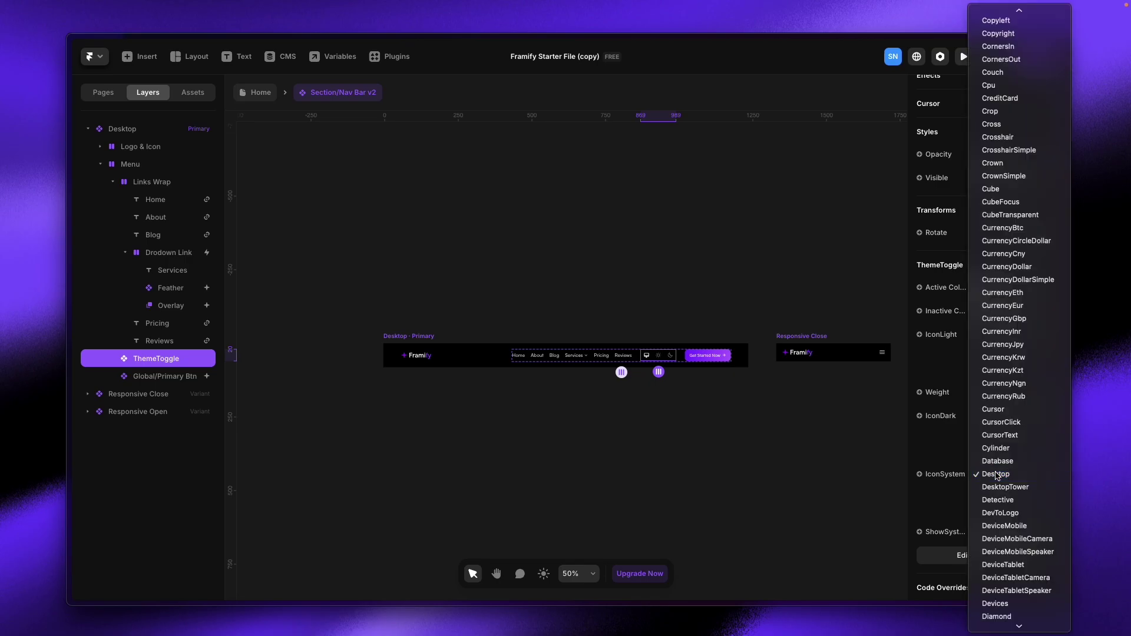
left_click(998, 475)
Step: Return to the Home page and preview its Desktop breakpoint
left_click(253, 96)
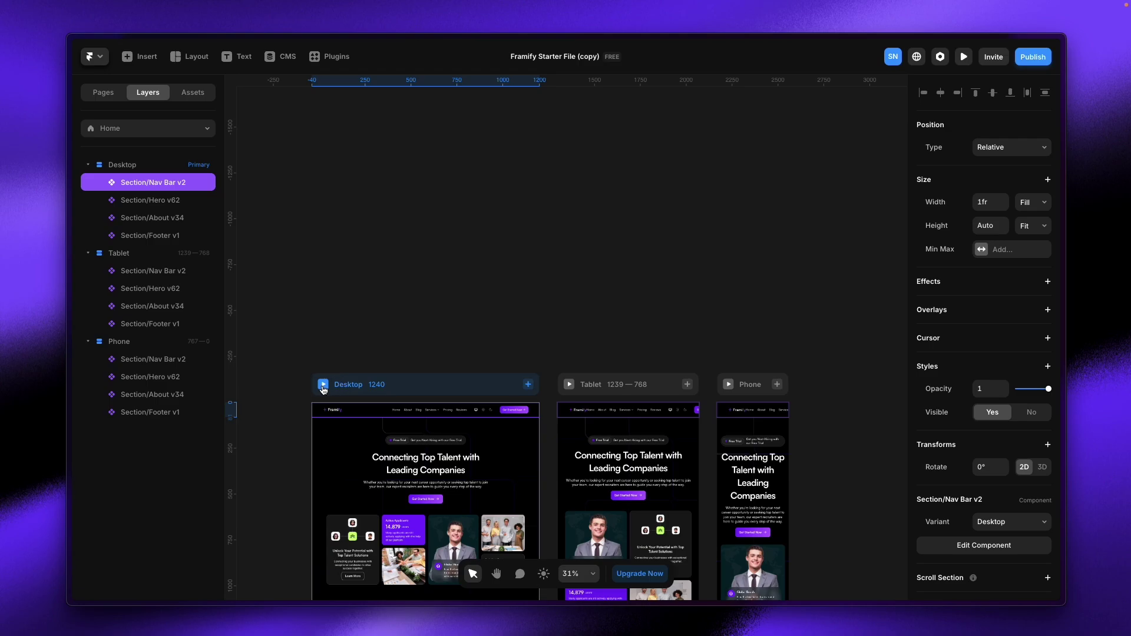
left_click(322, 386)
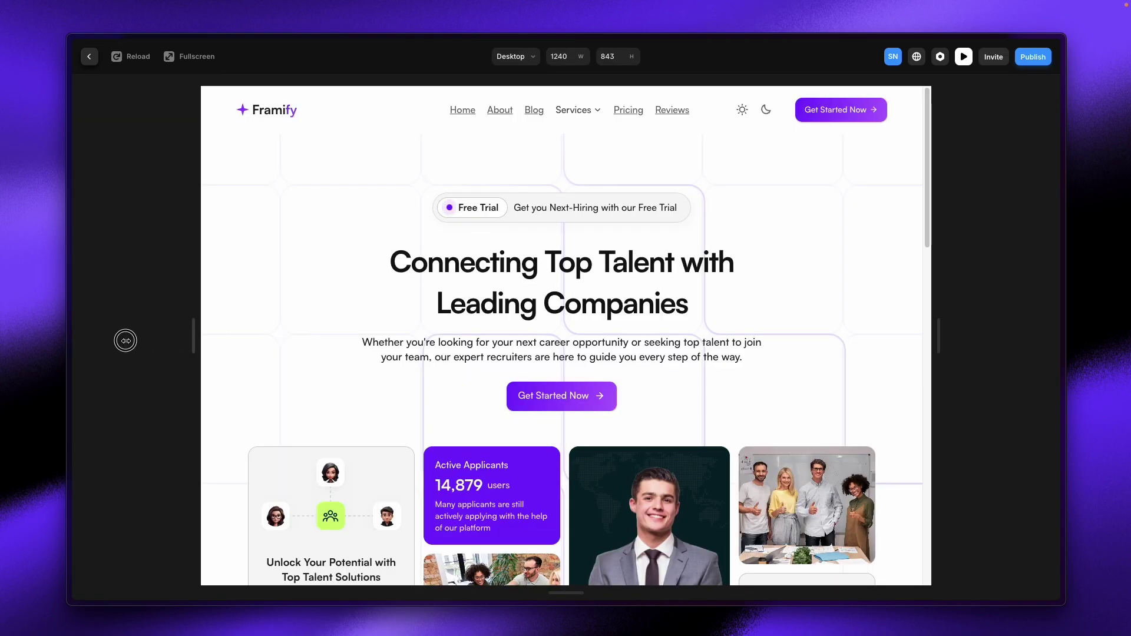
left_click(188, 56)
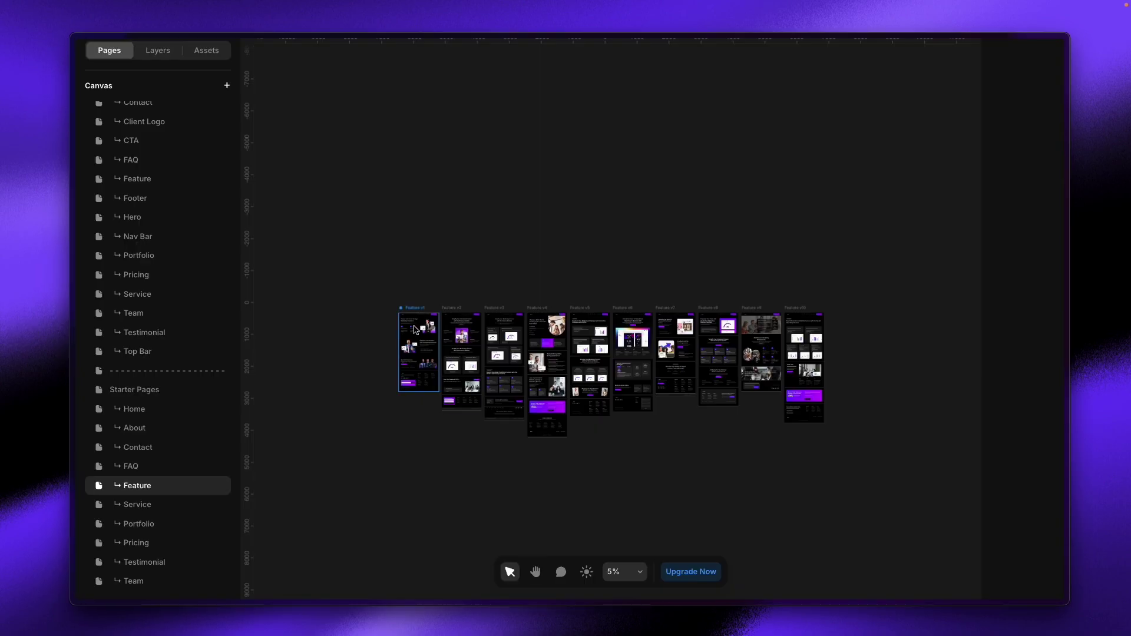
Step: Examine the Feature starter page designs side by side and check the list of their versions
scroll(415, 329, "up", 10)
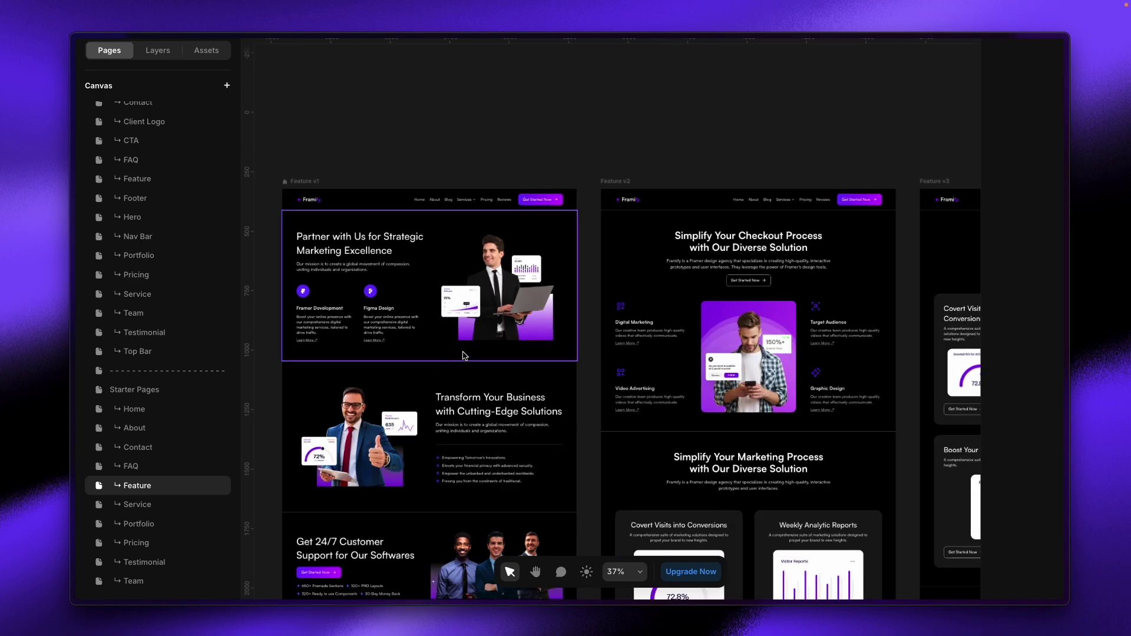
left_click(535, 572)
scroll(416, 328, "down", 3)
scroll(662, 285, "right", 8)
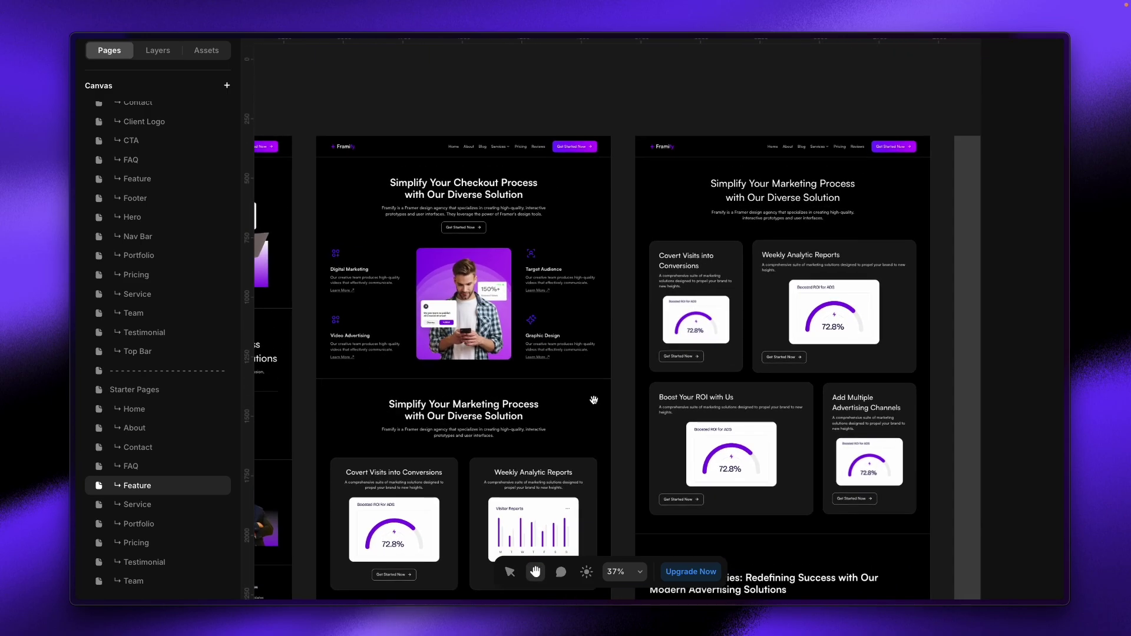
scroll(593, 396, "right", 12)
key("v")
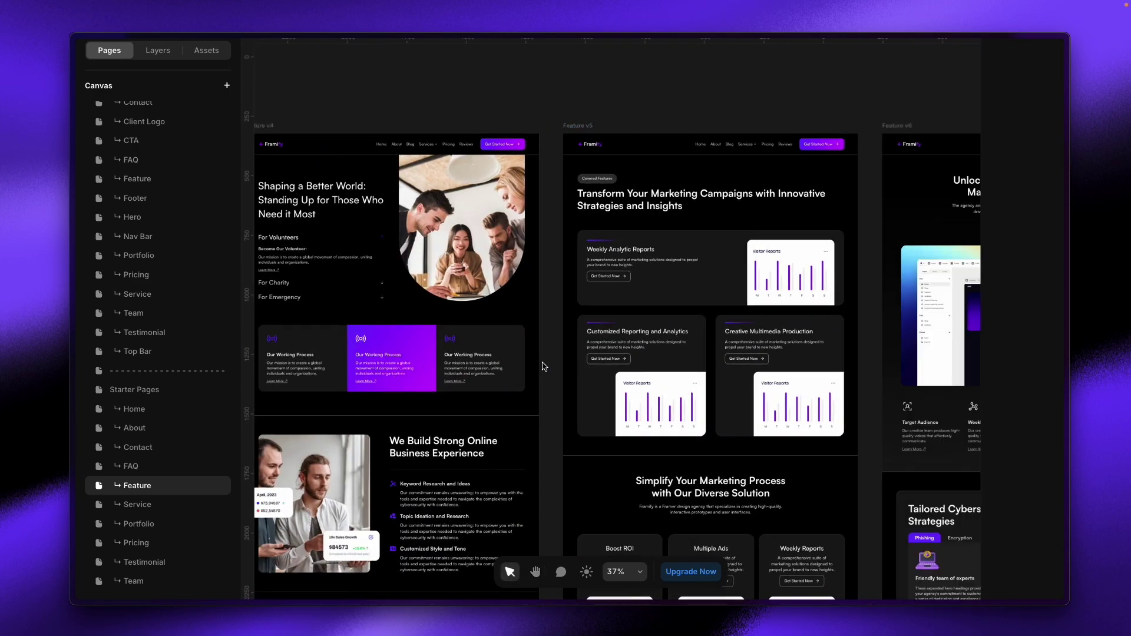
scroll(543, 366, "down", 3)
left_click(157, 50)
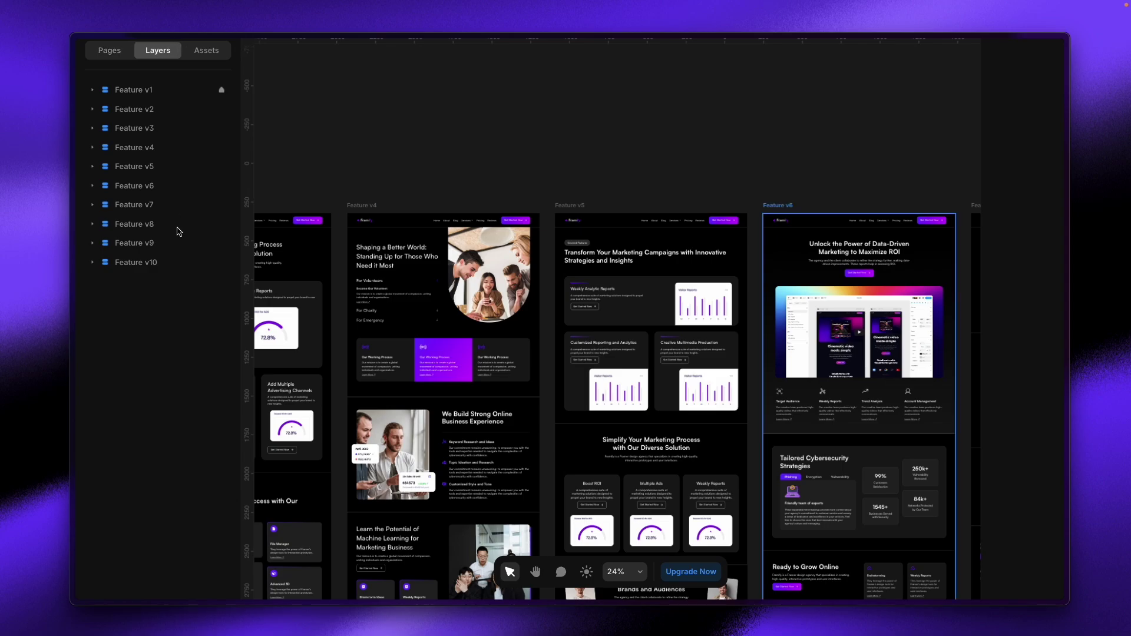
left_click(109, 50)
scroll(372, 212, "down", 2)
scroll(372, 212, "left", 3)
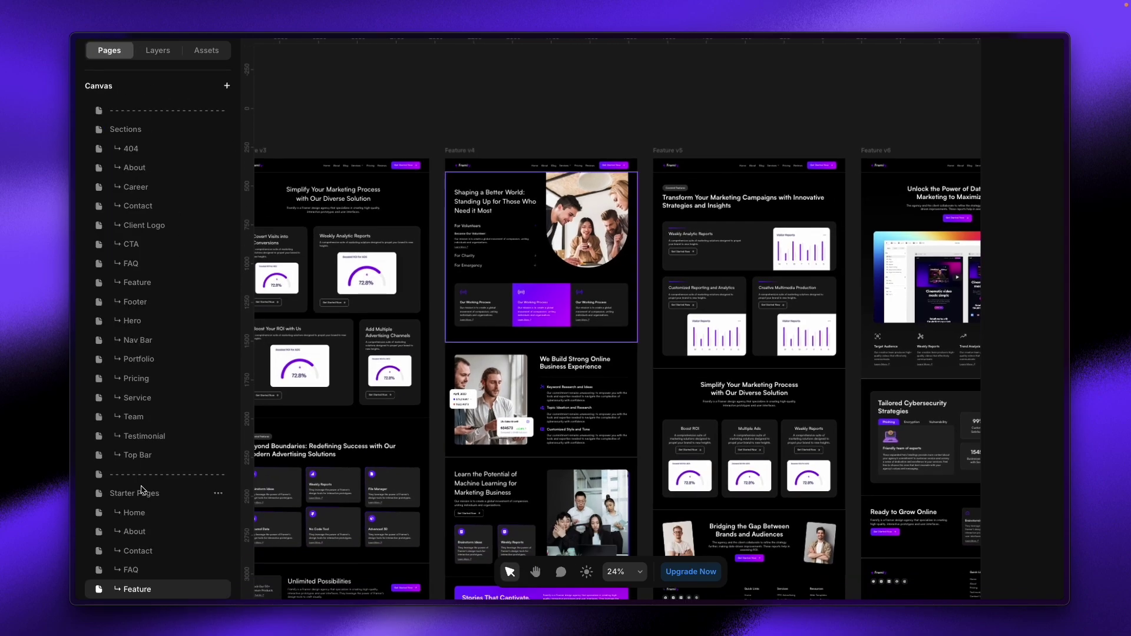
Step: Open the Service starter page and examine its designs from the first version to the last
scroll(142, 490, "down", 3)
left_click(146, 504)
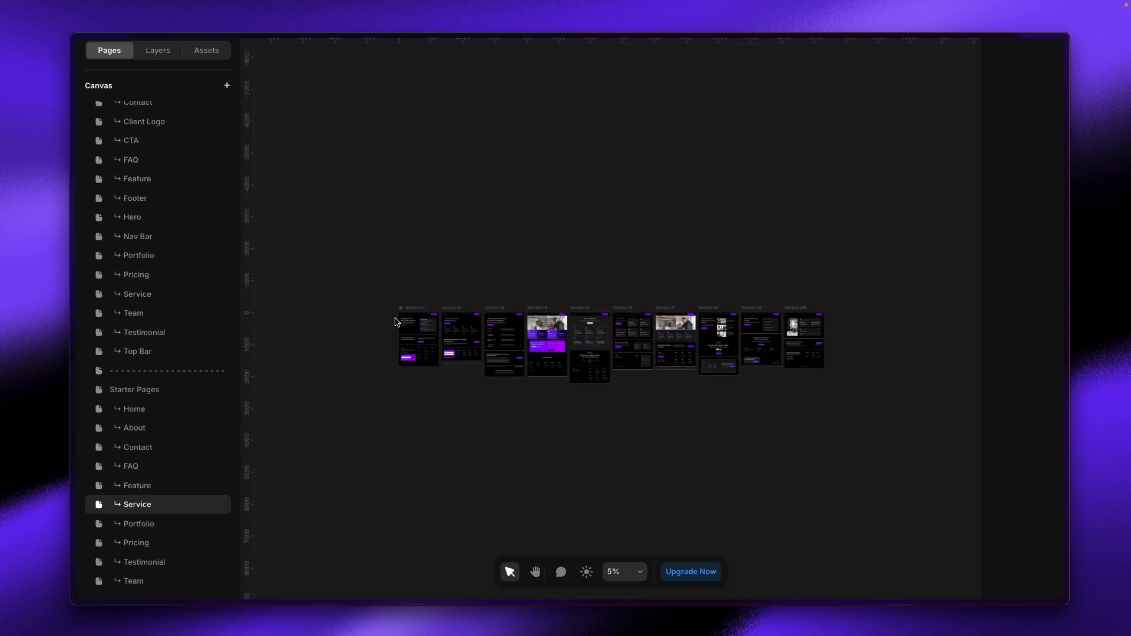
scroll(401, 324, "up", 10)
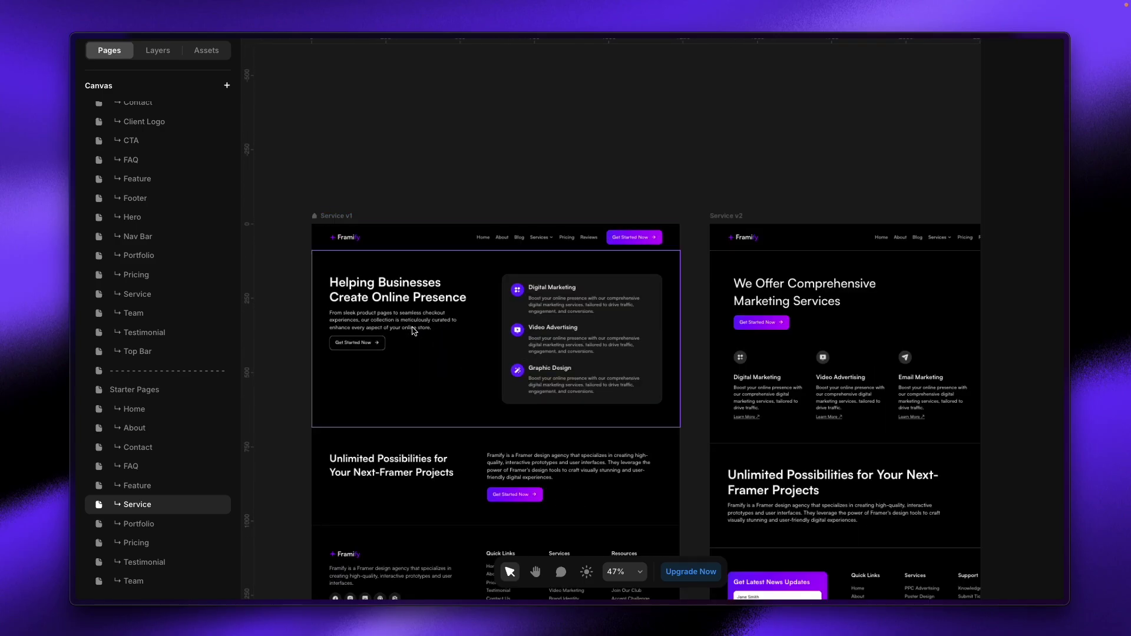
key("h")
scroll(549, 413, "down", 5)
scroll(660, 353, "right", 5)
scroll(661, 383, "down", 2)
scroll(513, 330, "right", 15)
key("v")
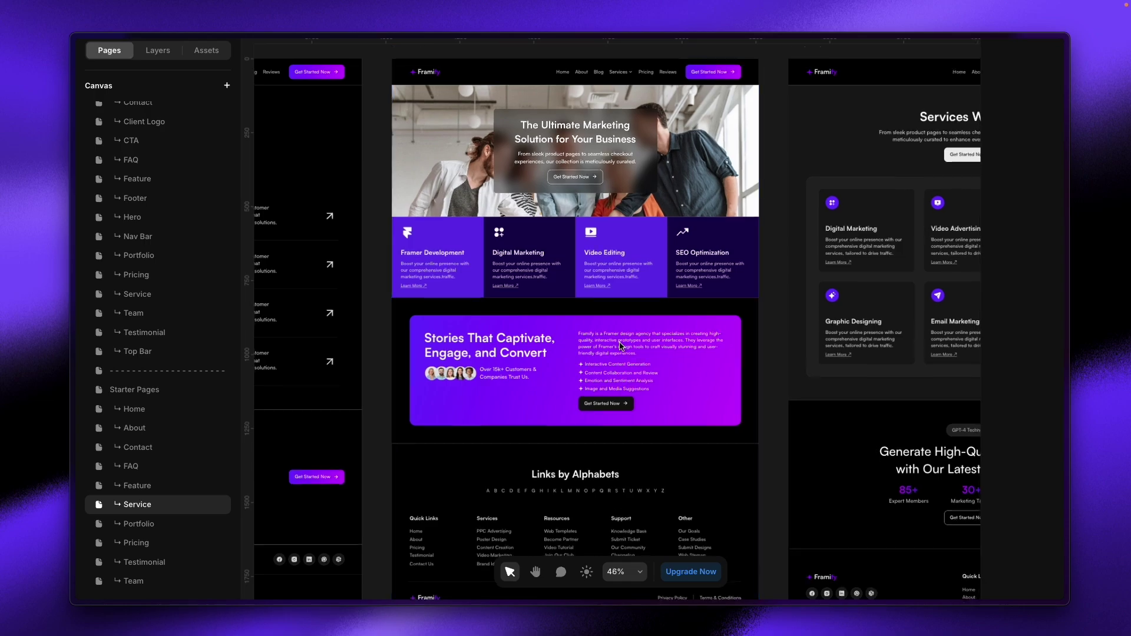
scroll(620, 346, "down", 5)
key("h")
scroll(773, 169, "right", 10)
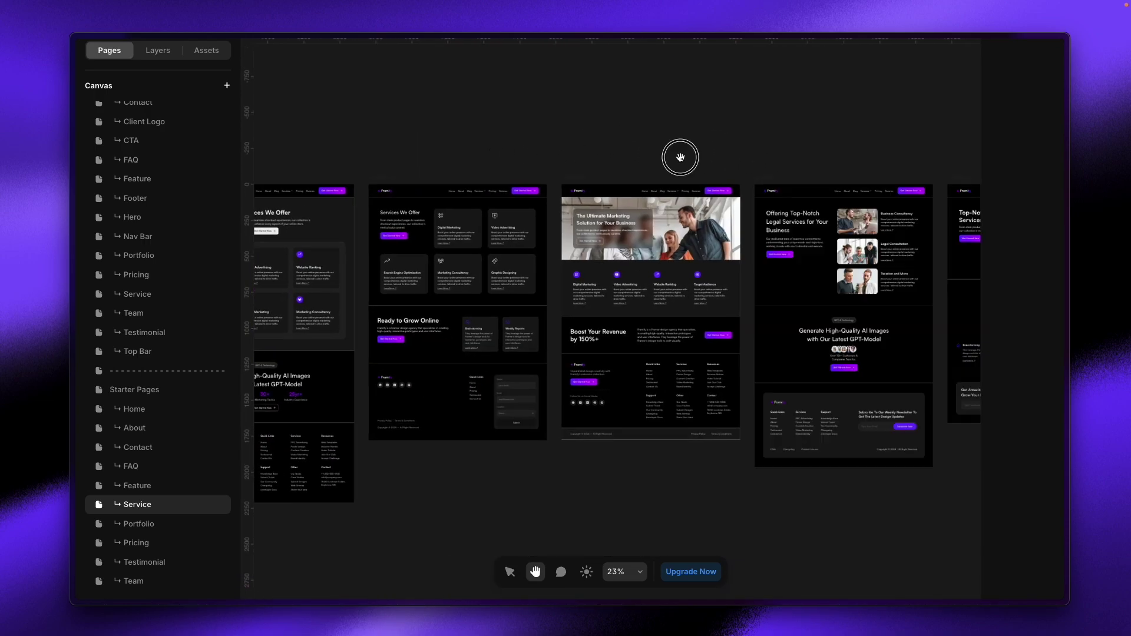
scroll(707, 164, "right", 20)
key("v")
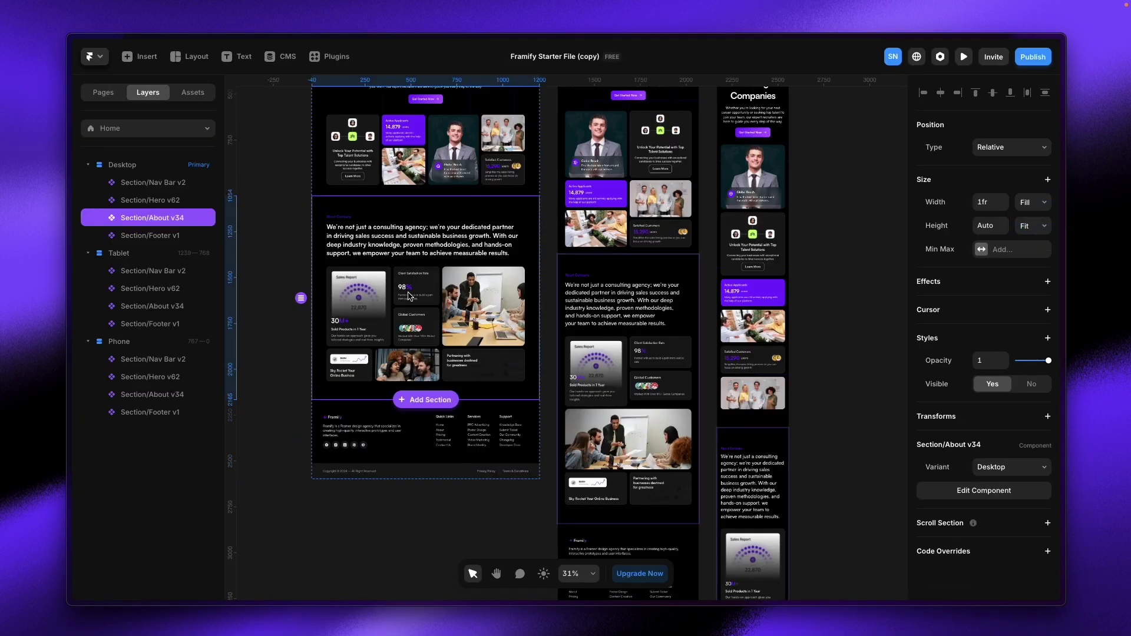
Step: Select the Desktop nav bar on the Home page and review the sections across the Desktop, Tablet and Phone breakpoints
scroll(443, 235, "up", 2)
left_click(443, 190)
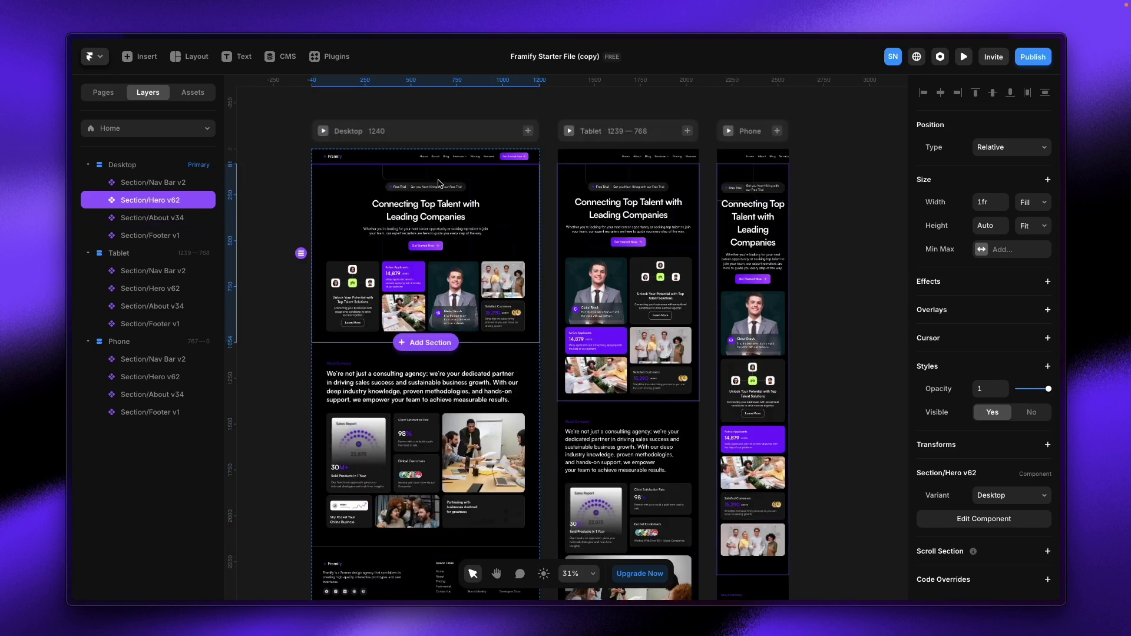
left_click(442, 157)
left_click(1034, 202)
scroll(712, 321, "down", 10)
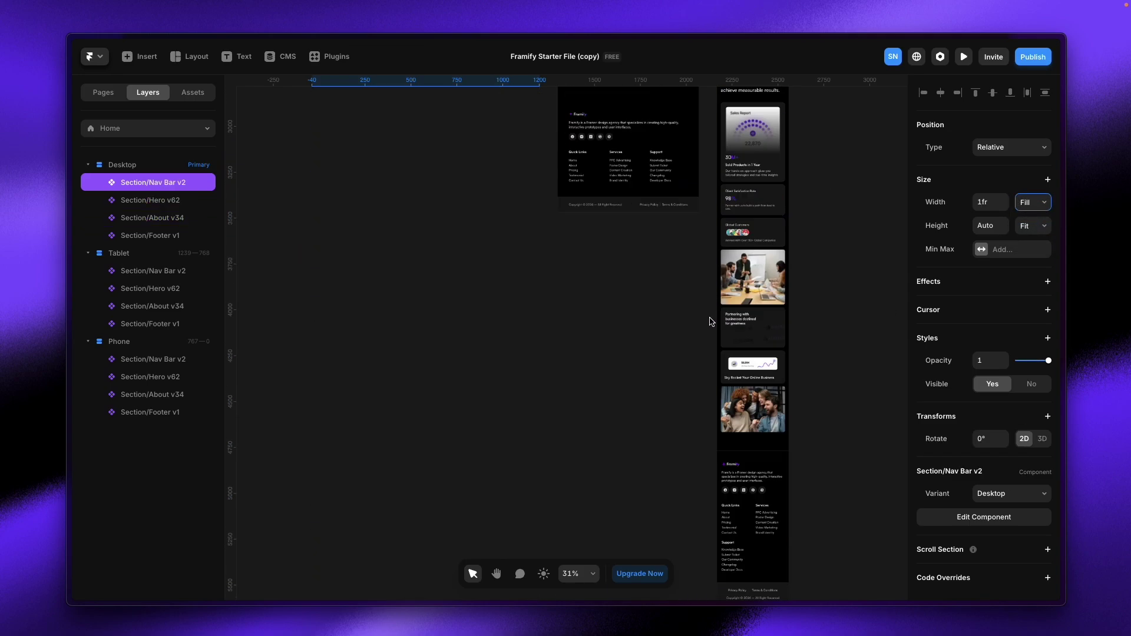
scroll(711, 321, "up", 15)
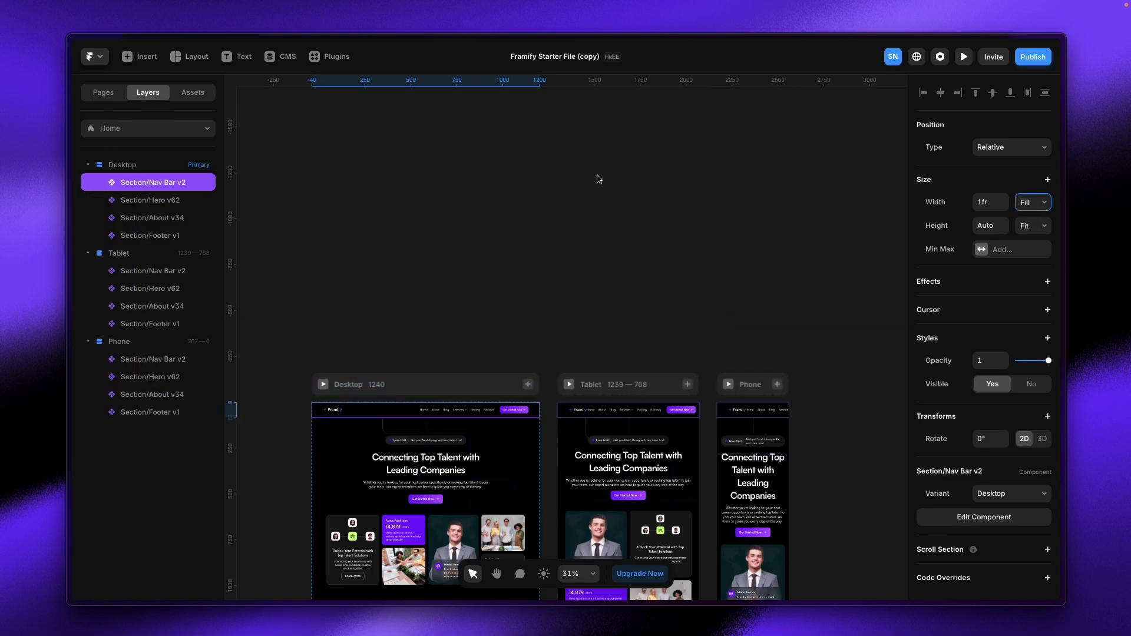
left_click(112, 192)
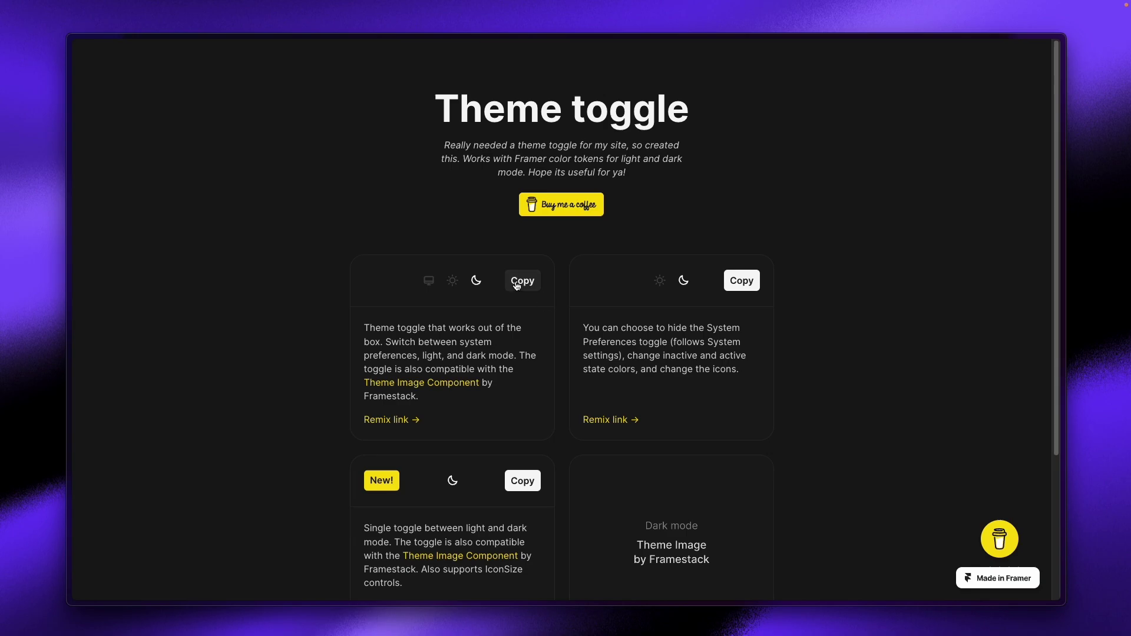
left_click(112, 193)
left_click(112, 218)
double_click(411, 412)
left_click(561, 361)
Step: Open the Portfolio starter page and examine its first few design versions
left_click(152, 49)
left_click(109, 51)
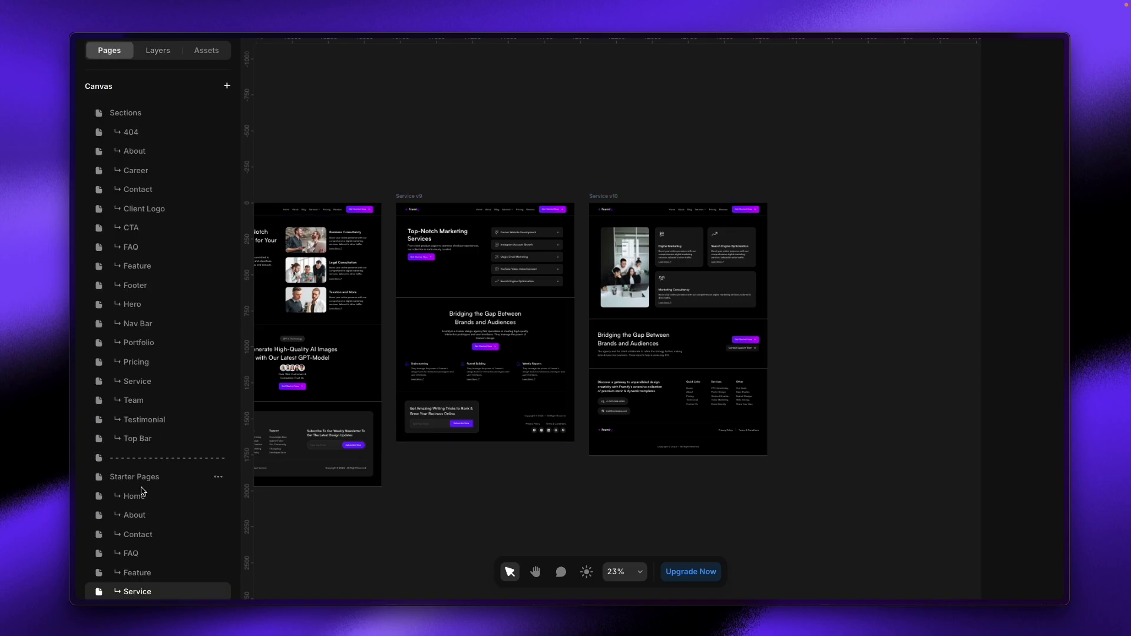
scroll(141, 501, "down", 3)
left_click(145, 527)
key("space")
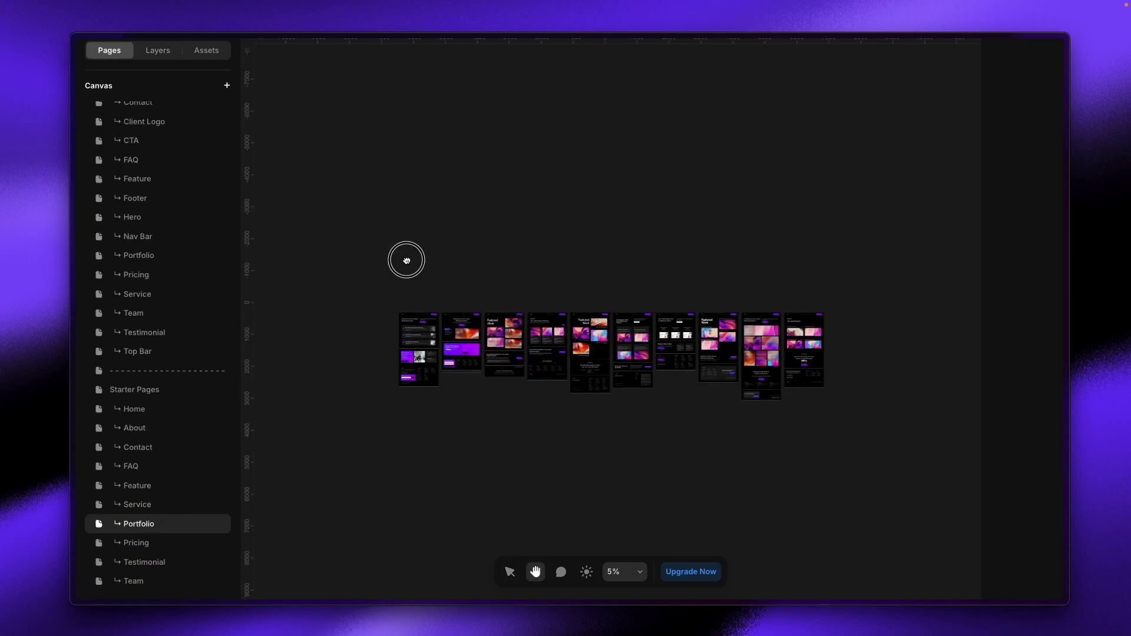
scroll(410, 345, "up", 10)
scroll(437, 358, "up", 3)
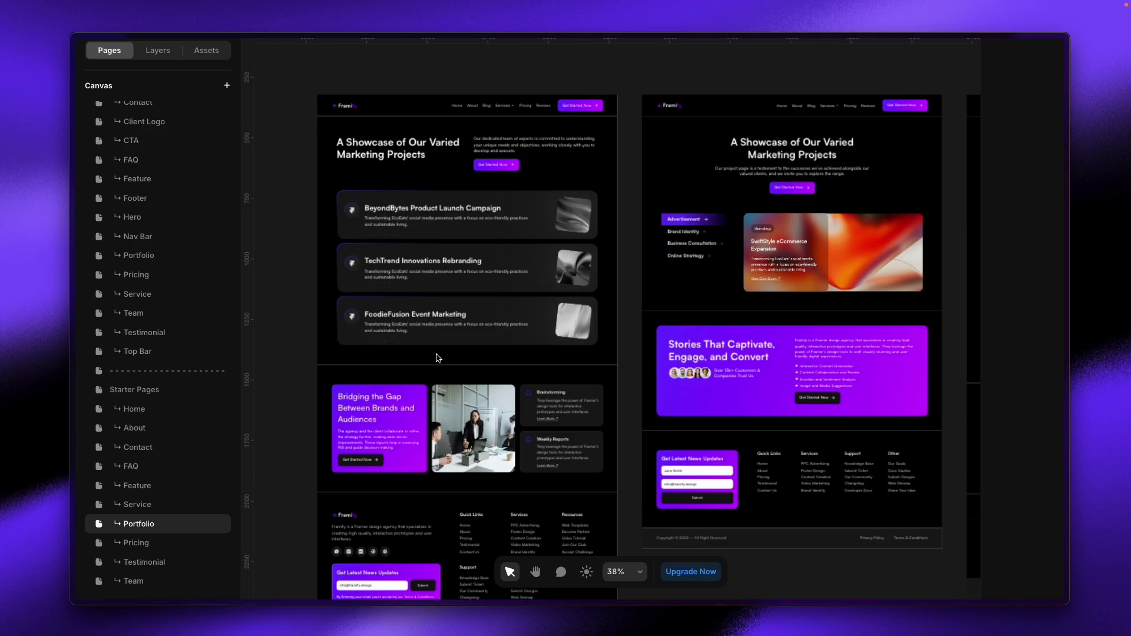
scroll(618, 220, "right", 8)
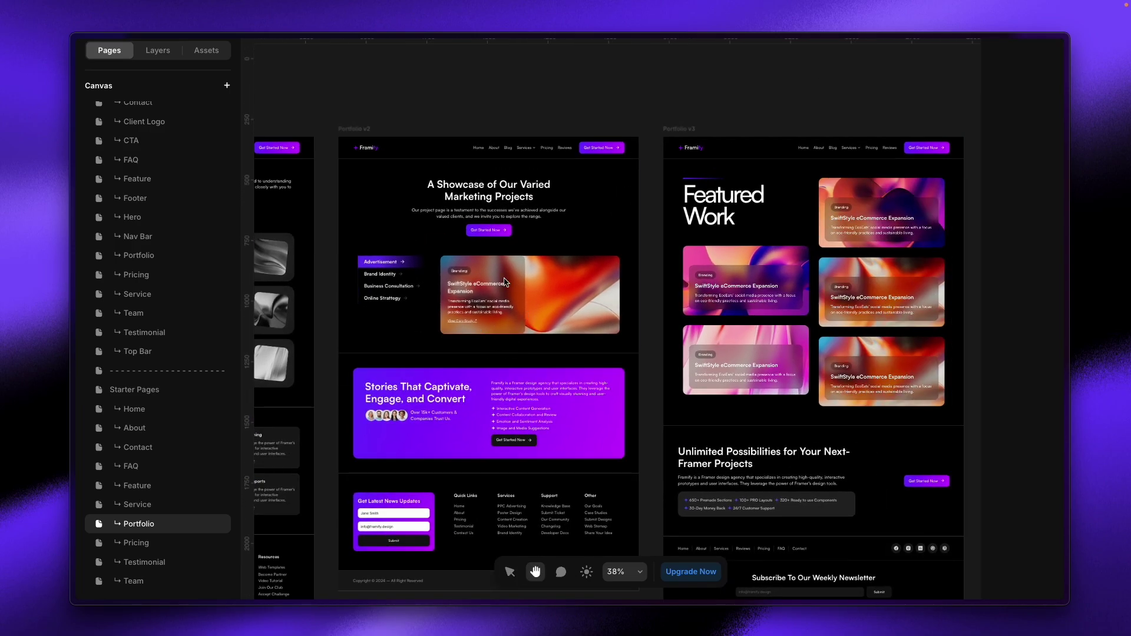
Step: Open the Portfolio v23 section's nested filter component and inspect the Brand Identity tab's interaction and all the component variants
double_click(510, 282)
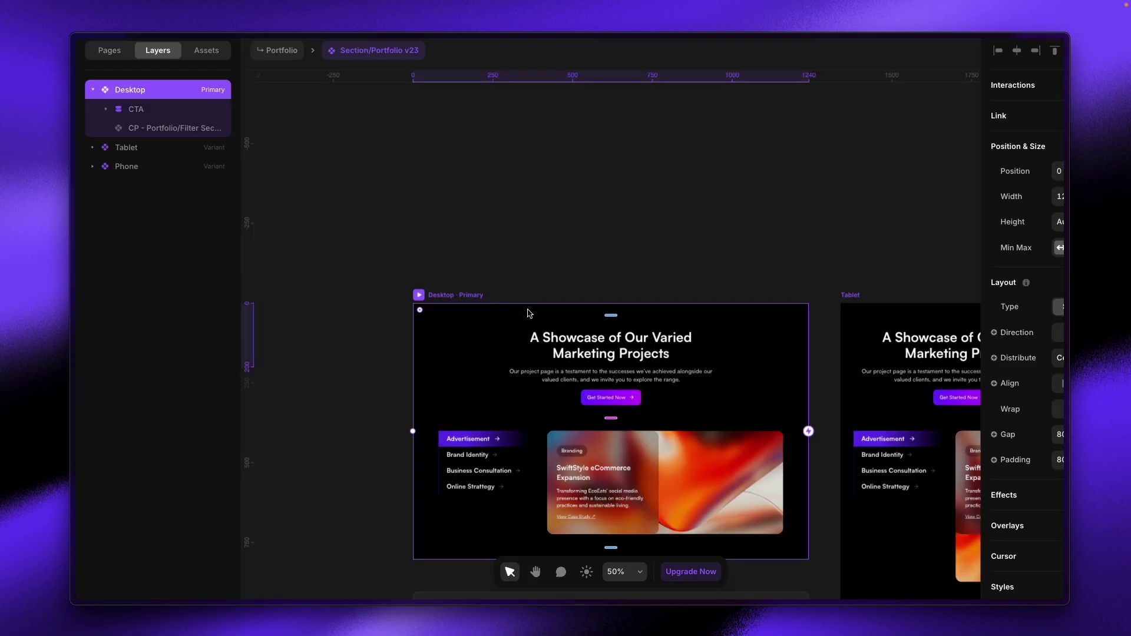
double_click(469, 463)
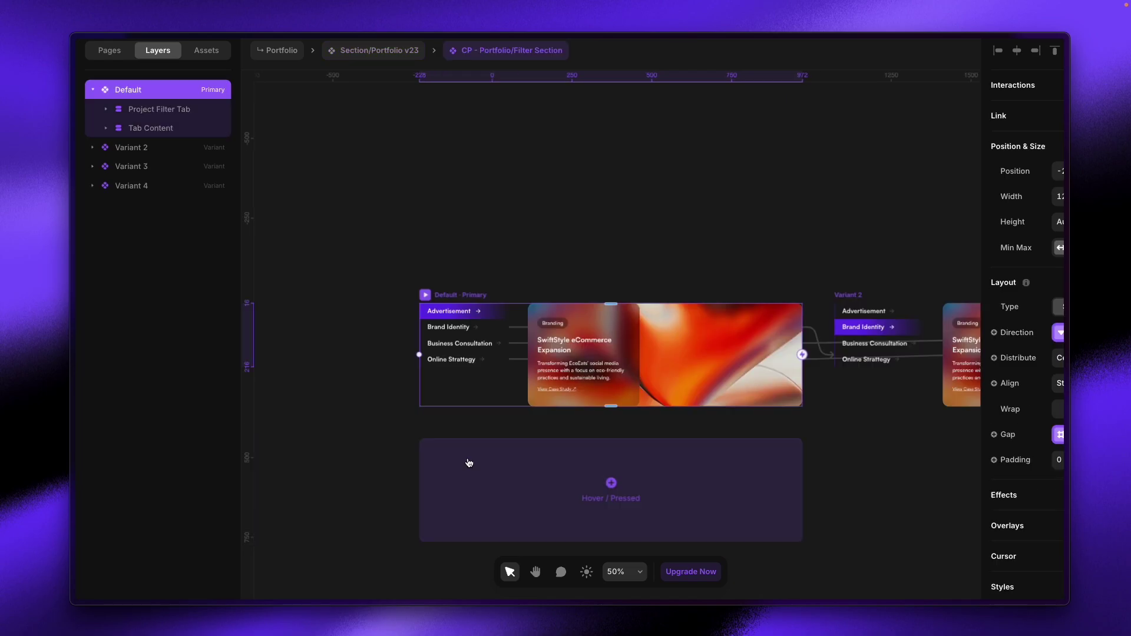
double_click(444, 328)
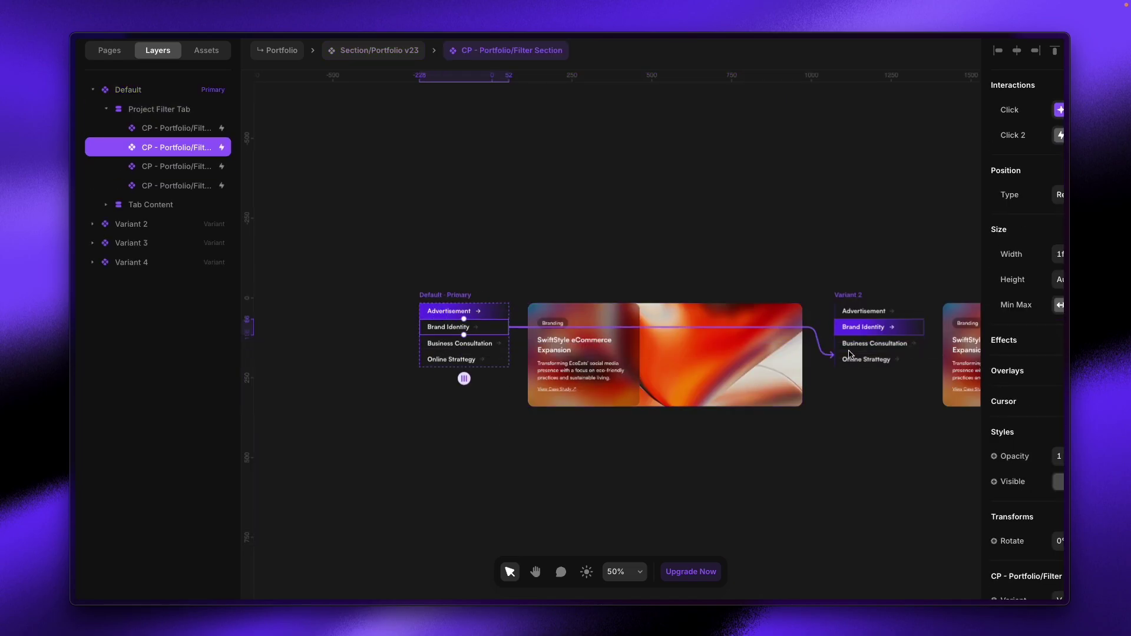
left_click(922, 125)
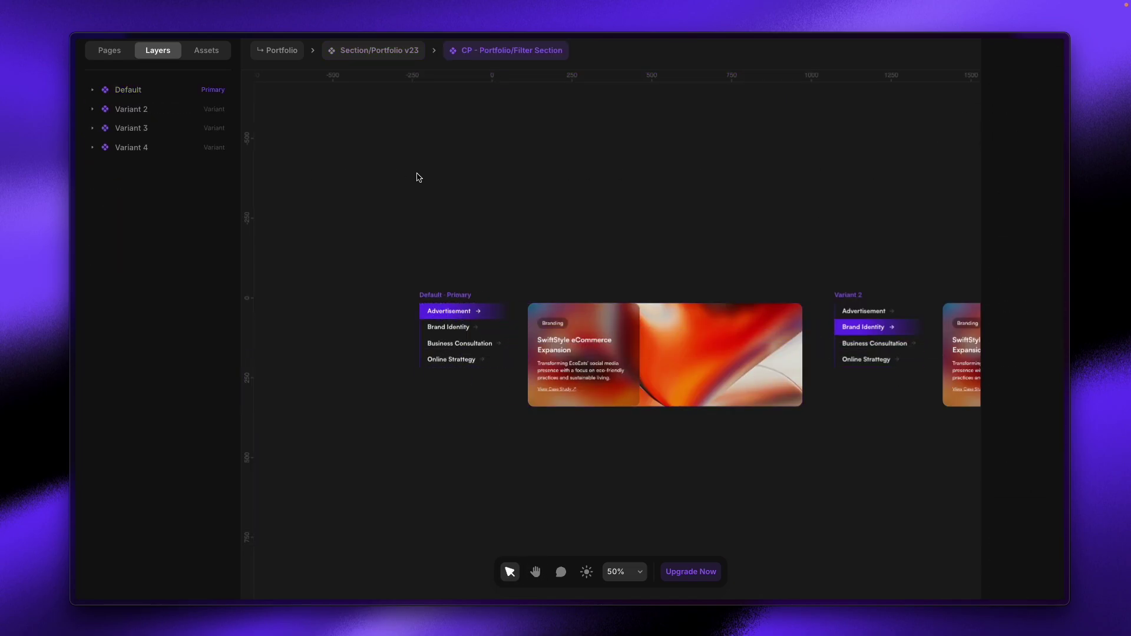
scroll(439, 173, "down", 5)
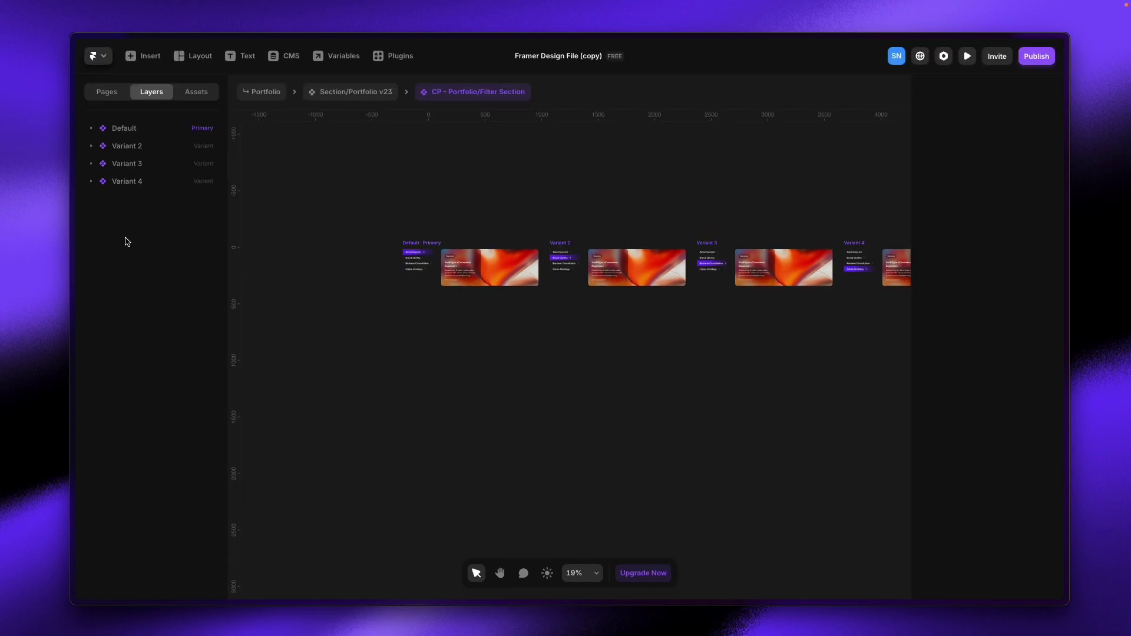
Step: Return from the filter component to the Portfolio starter page and examine its remaining design versions
left_click(106, 92)
left_click(266, 93)
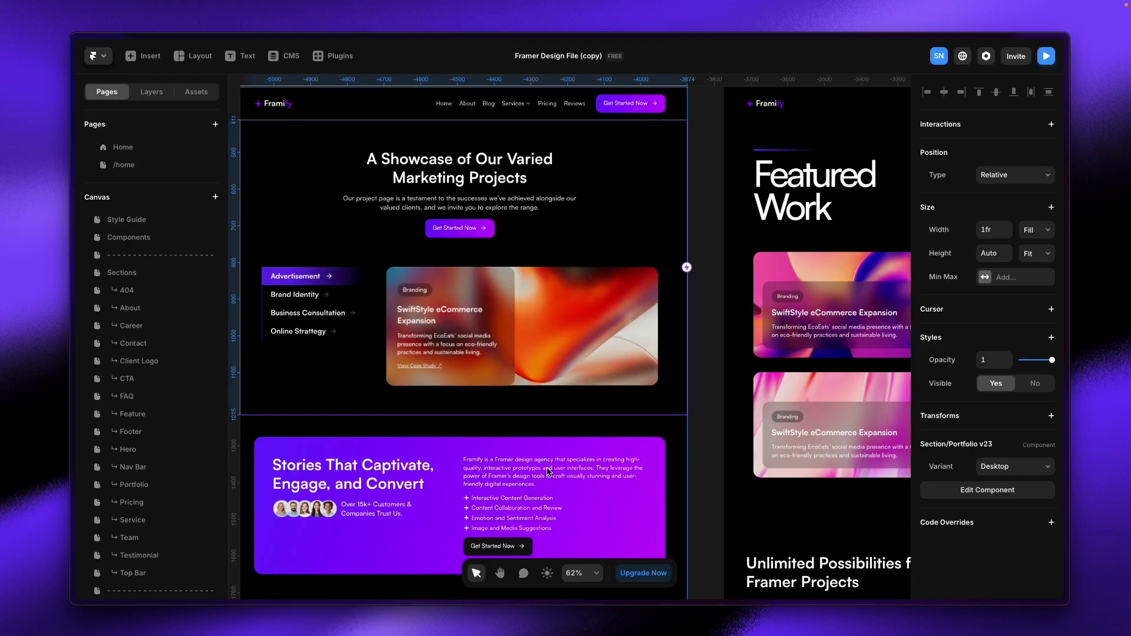
scroll(626, 480, "down", 5)
left_click_drag(841, 467, 436, 310)
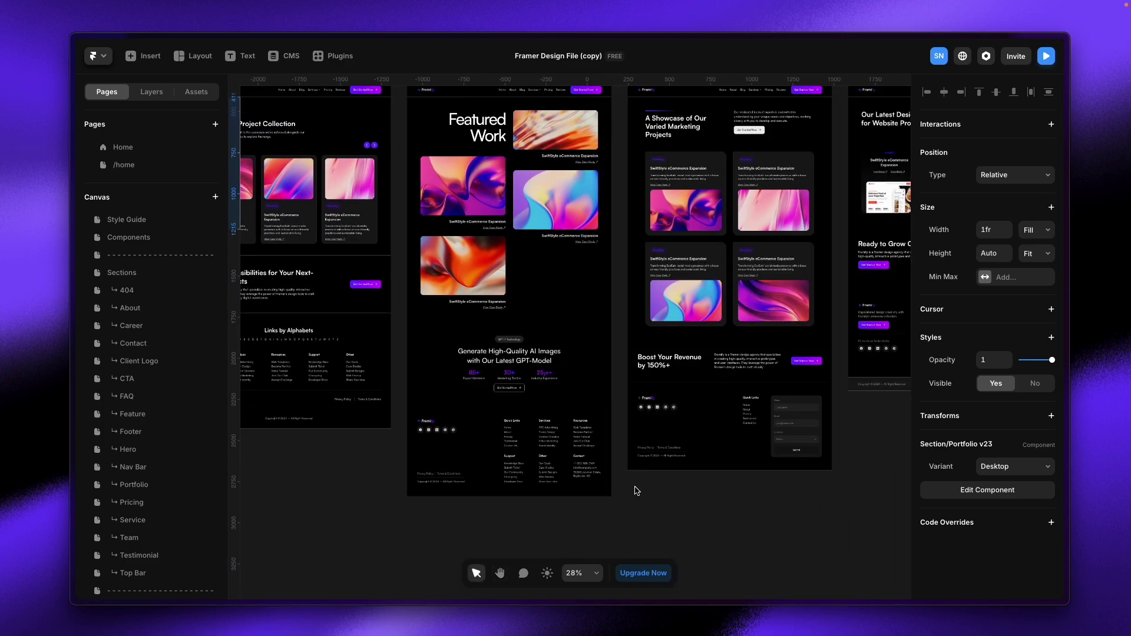
Step: Open the Pricing starter page and examine its designs, including the Simple Pricing and Affordable Pricing versions
scroll(168, 516, "down", 4)
left_click(159, 548)
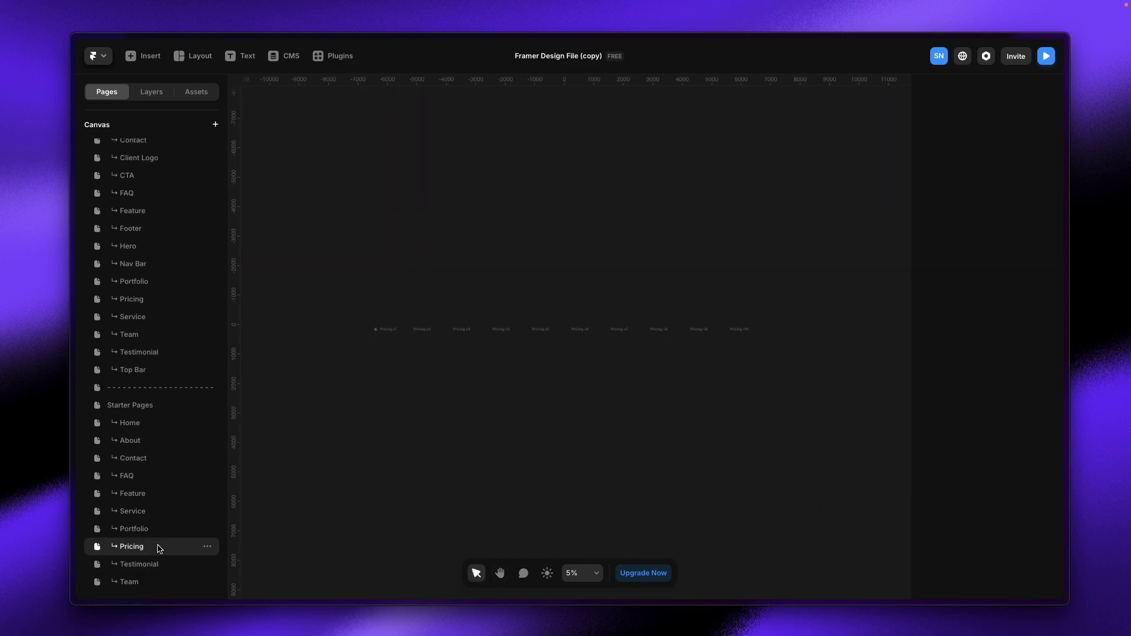
scroll(394, 357, "up", 10)
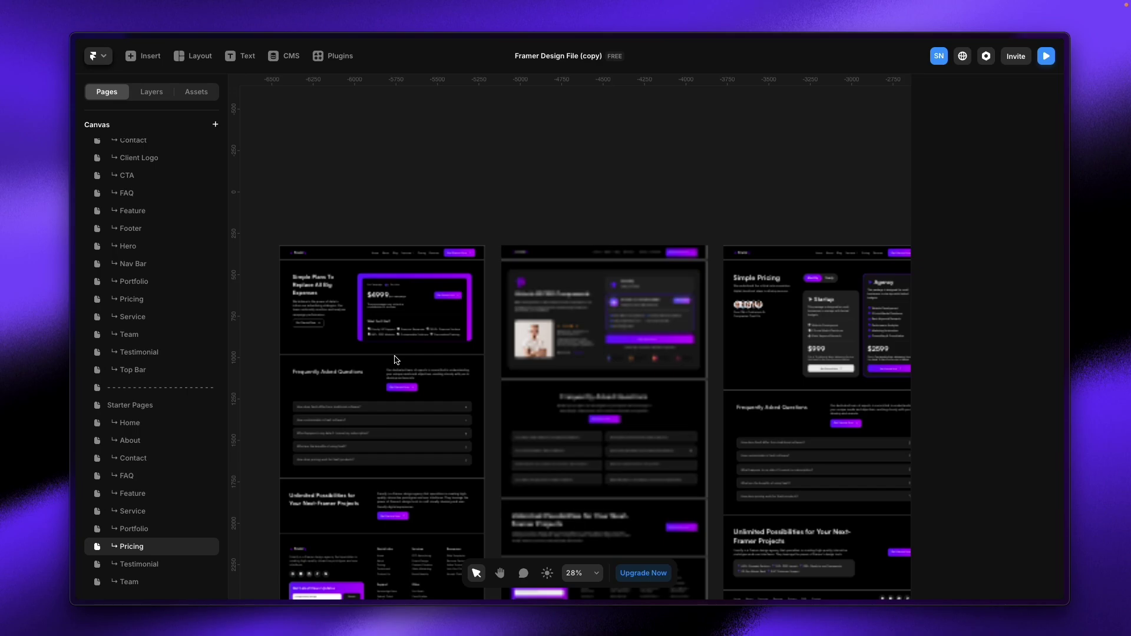
scroll(434, 283, "down", 5)
left_click_drag(511, 206, 754, 277)
scroll(753, 278, "right", 15)
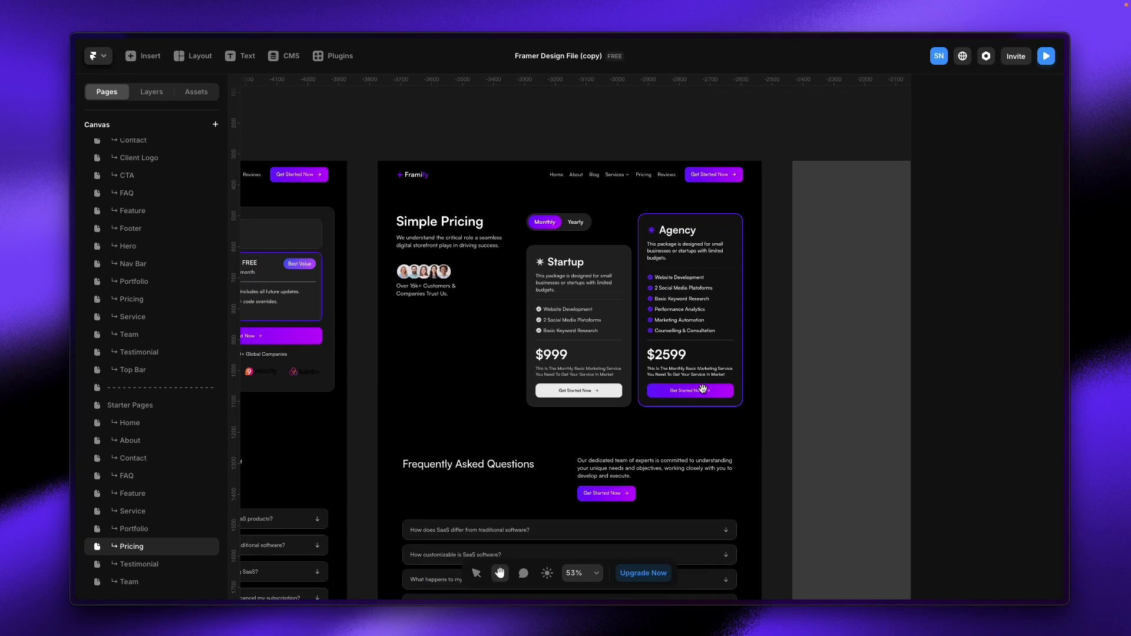
scroll(786, 361, "right", 10)
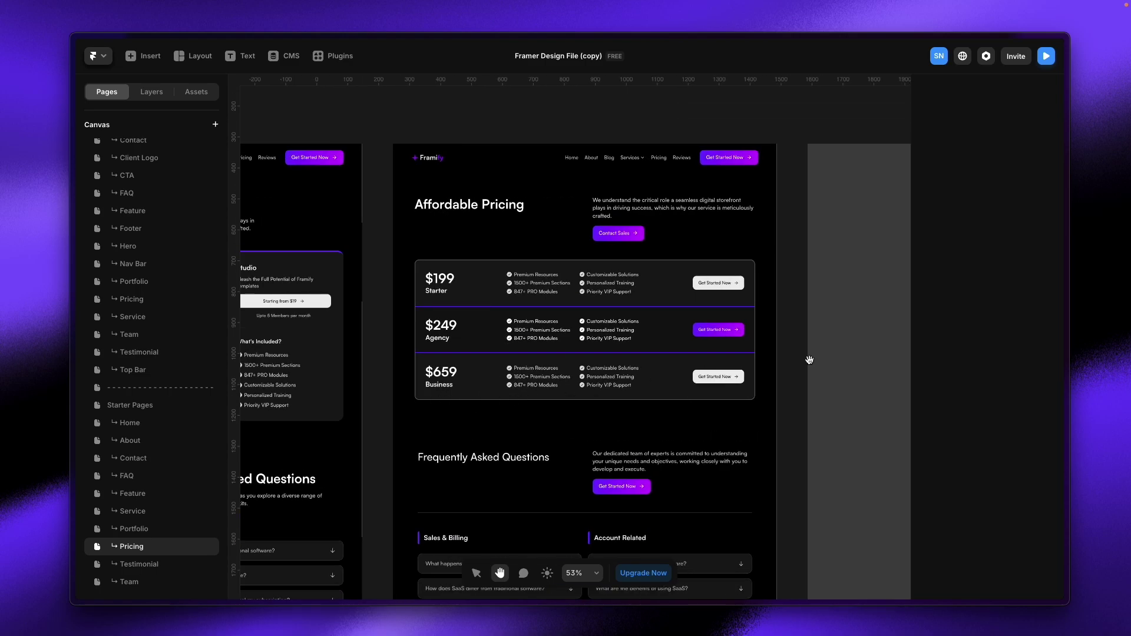
left_click(592, 363)
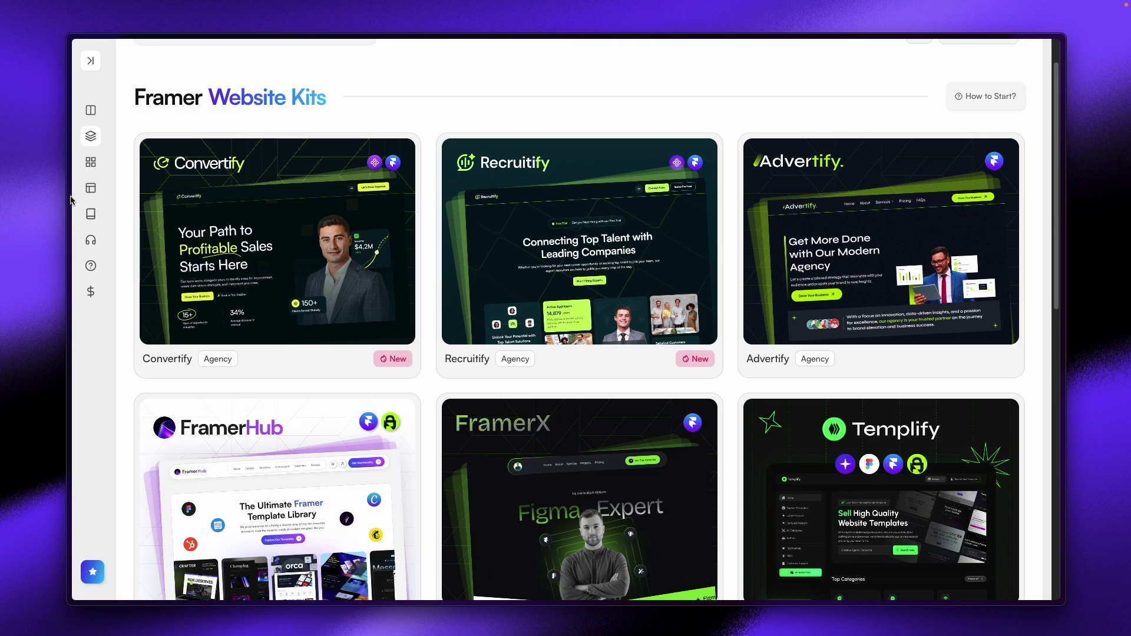
Step: Switch to the Excalidraw board and trace over the Creator PRO title, features and price, plus the Creator Plus exclusive discounts
mouse_move(68, 200)
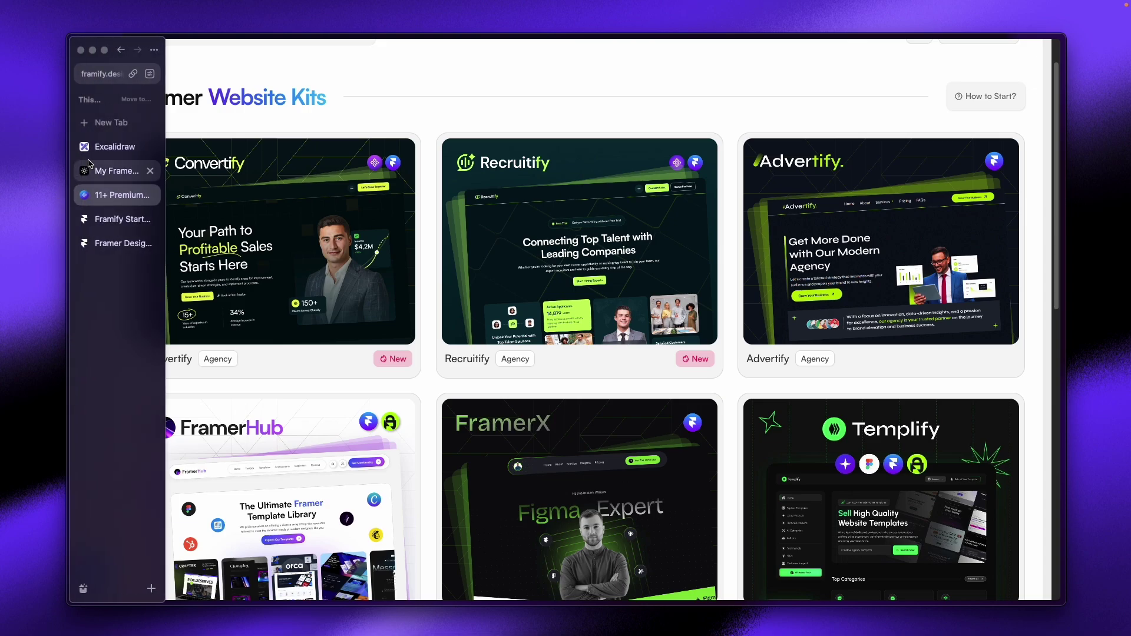
left_click(112, 141)
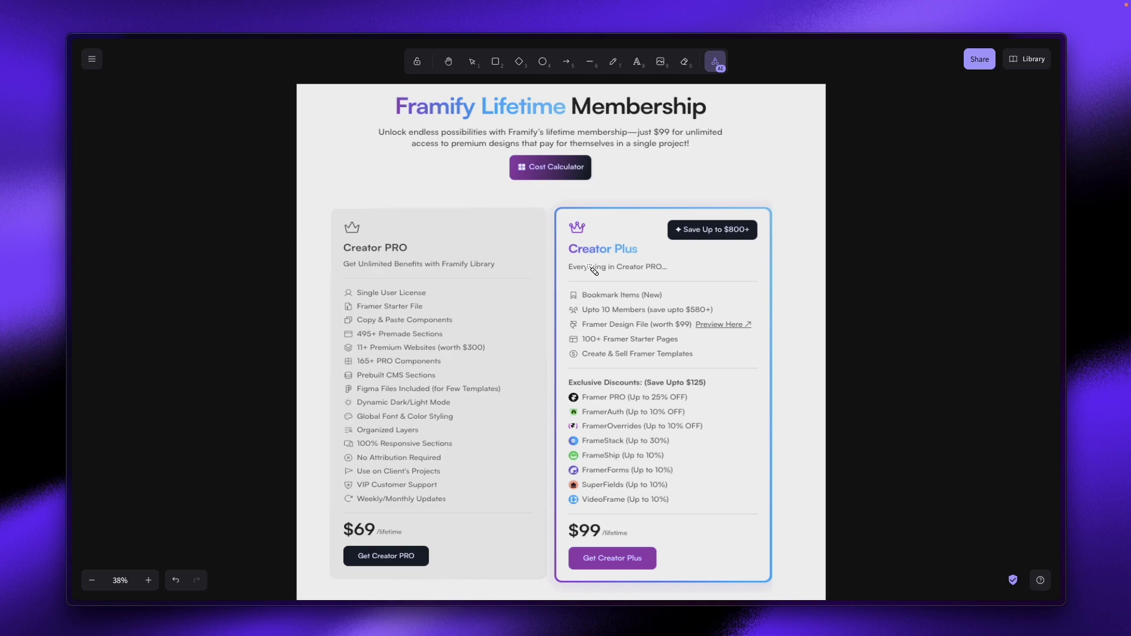
left_click_drag(337, 254, 394, 253)
mouse_move(341, 295)
left_mouse_down()
mouse_move(334, 498)
mouse_move(346, 504)
left_mouse_up()
mouse_move(408, 541)
left_mouse_down()
mouse_move(433, 501)
mouse_move(417, 533)
mouse_move(465, 507)
mouse_move(485, 525)
left_mouse_up()
left_click_drag(716, 377, 717, 518)
mouse_move(566, 397)
left_mouse_down()
mouse_move(562, 504)
mouse_move(573, 505)
left_mouse_up()
Step: Switch to the Framify website and look through its premade Sections and Website Kits libraries
left_click(115, 198)
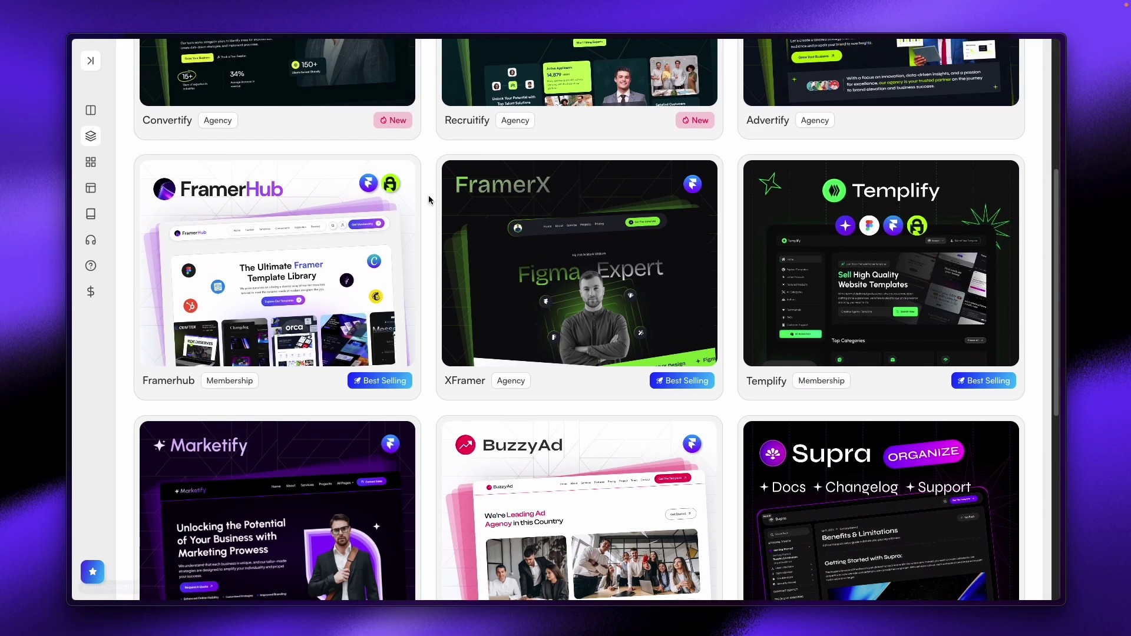
scroll(430, 198, "up", 5)
left_click(91, 113)
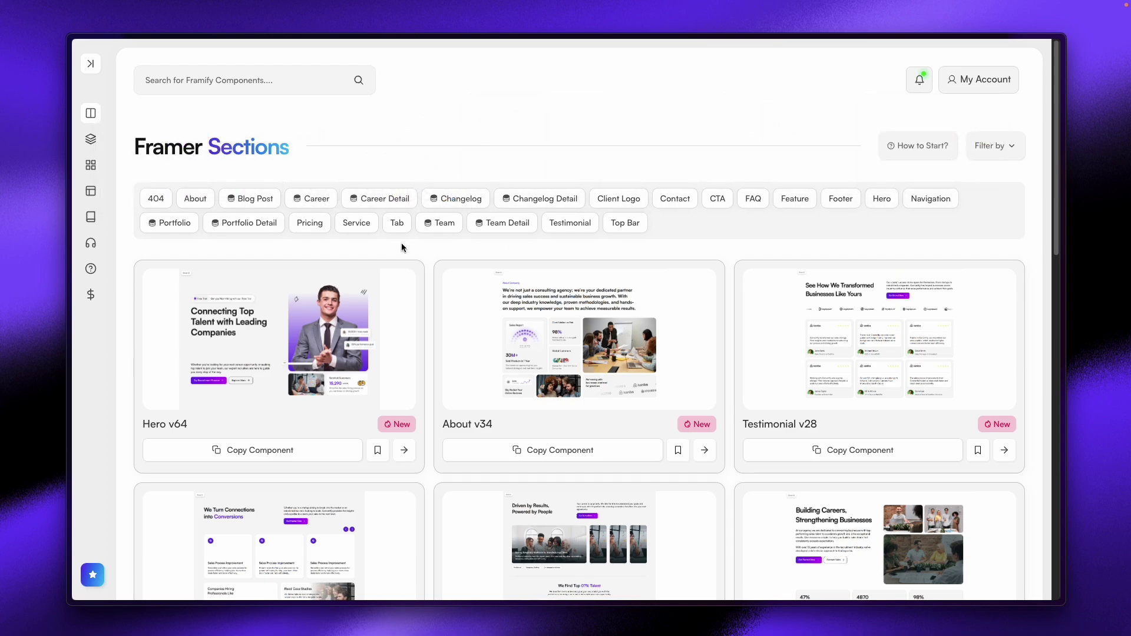
left_click(90, 139)
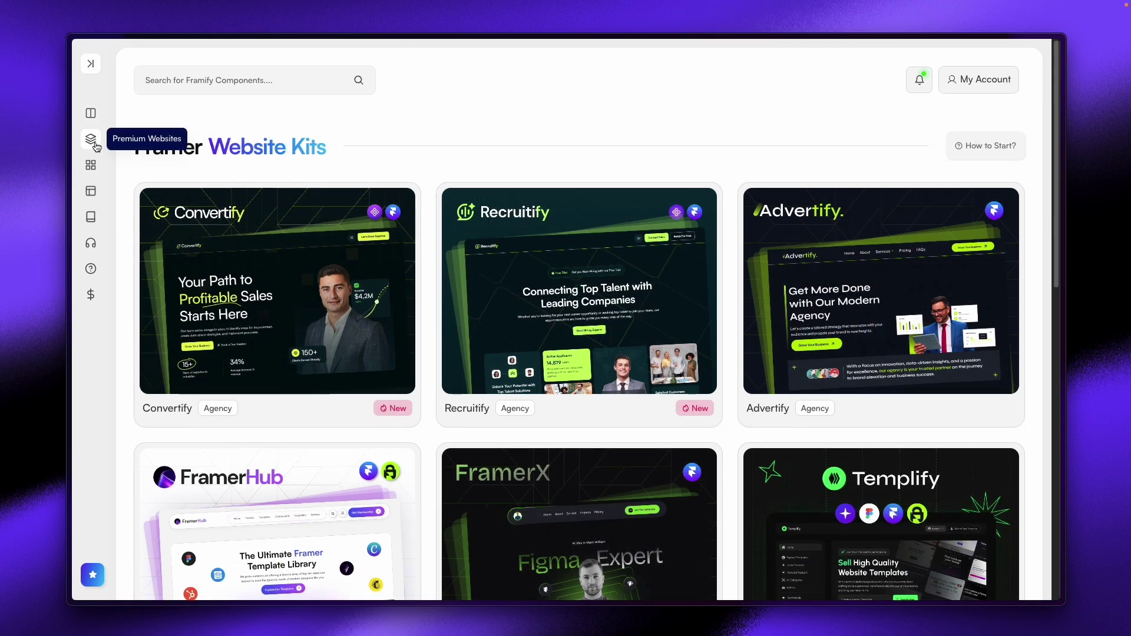
left_click(91, 114)
Step: Open the Website Kits library and review the kits, from Convertify to the Scriptify, SOCA and SecureWeb row
left_click(91, 139)
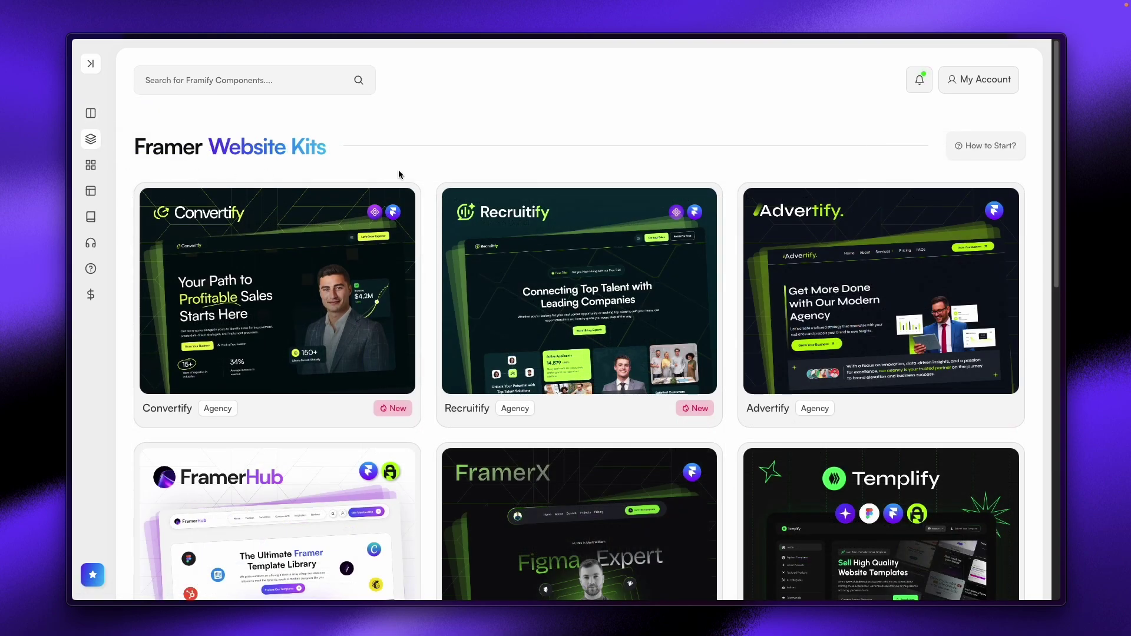
scroll(430, 245, "down", 6)
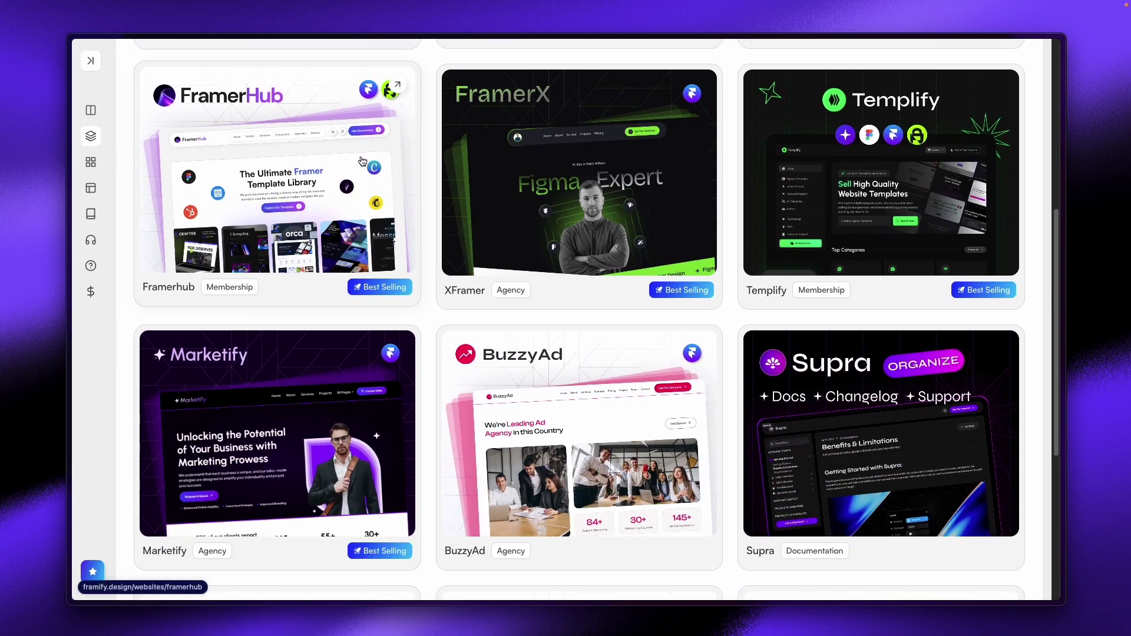
scroll(352, 174, "up", 1)
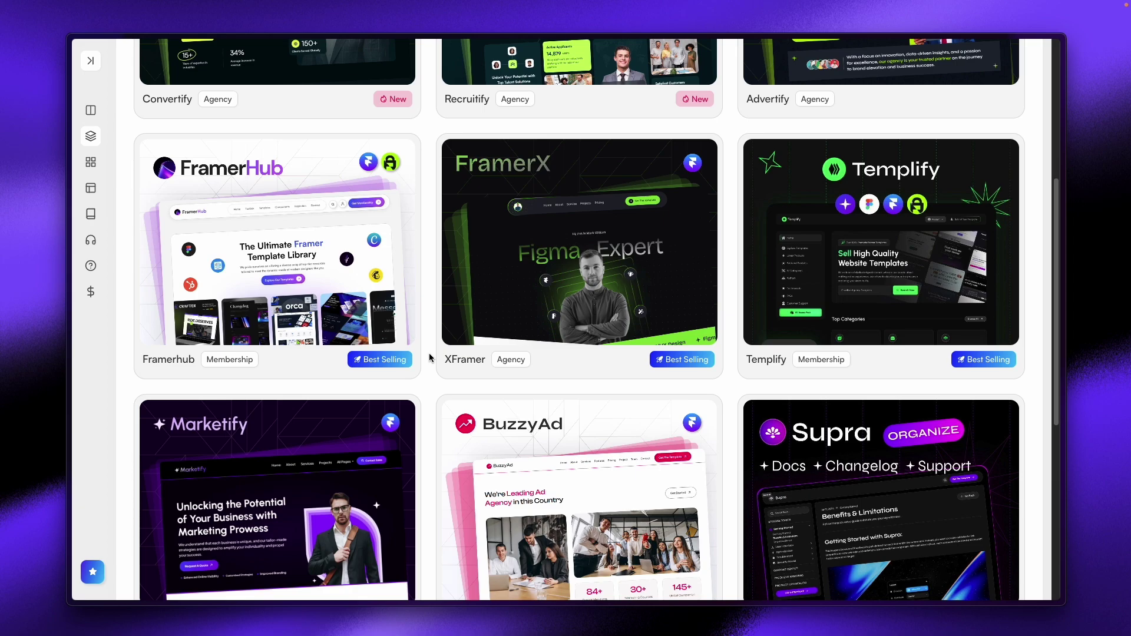
scroll(429, 357, "down", 3)
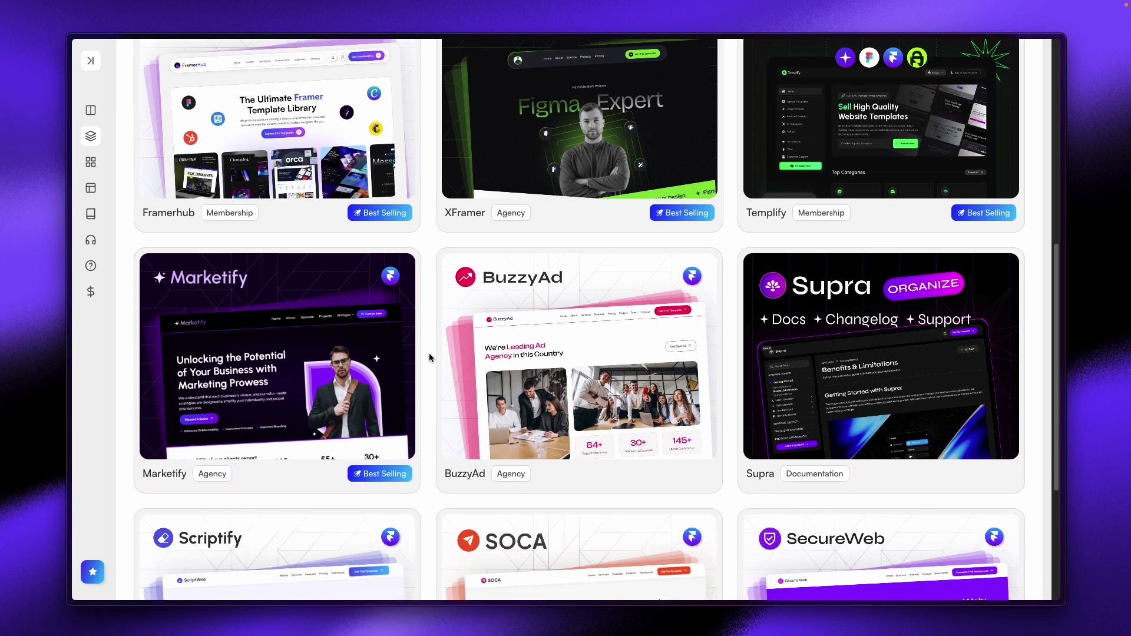
scroll(430, 357, "up", 5)
Step: Look through the Components and Starter Pages libraries, ending back at the Website Kits and premade Sections
left_click(91, 165)
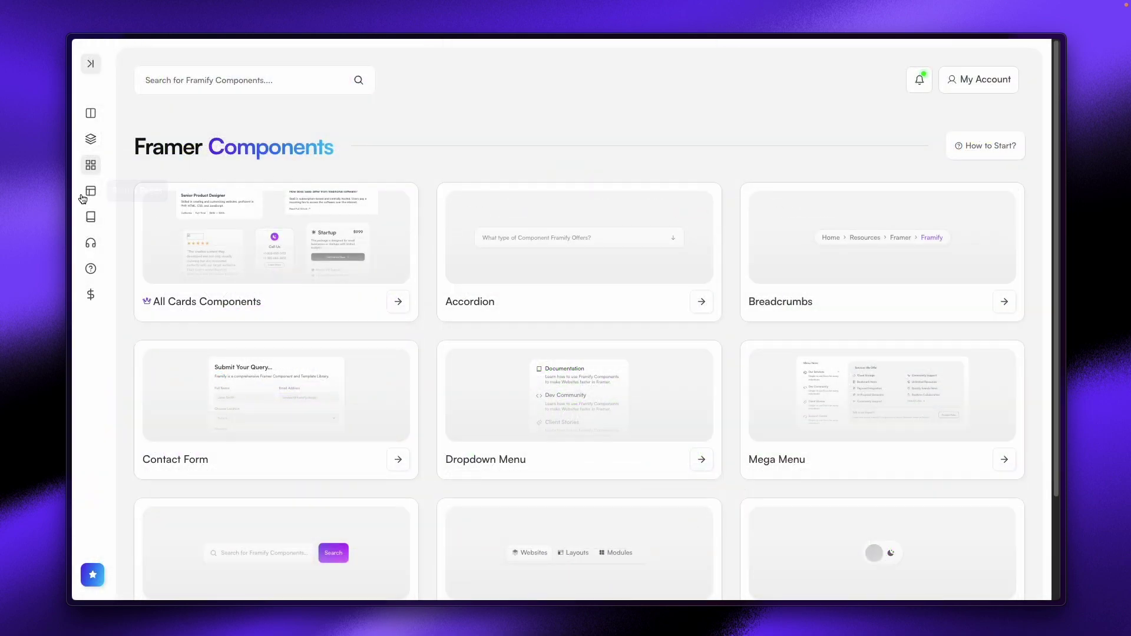
left_click(92, 191)
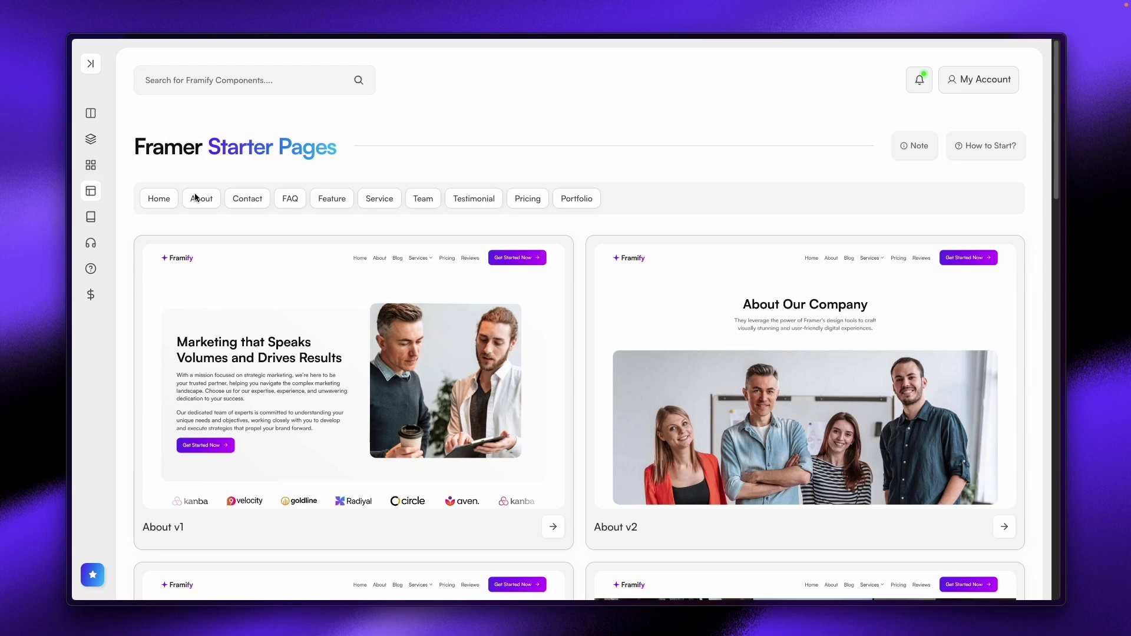
scroll(576, 298, "down", 1)
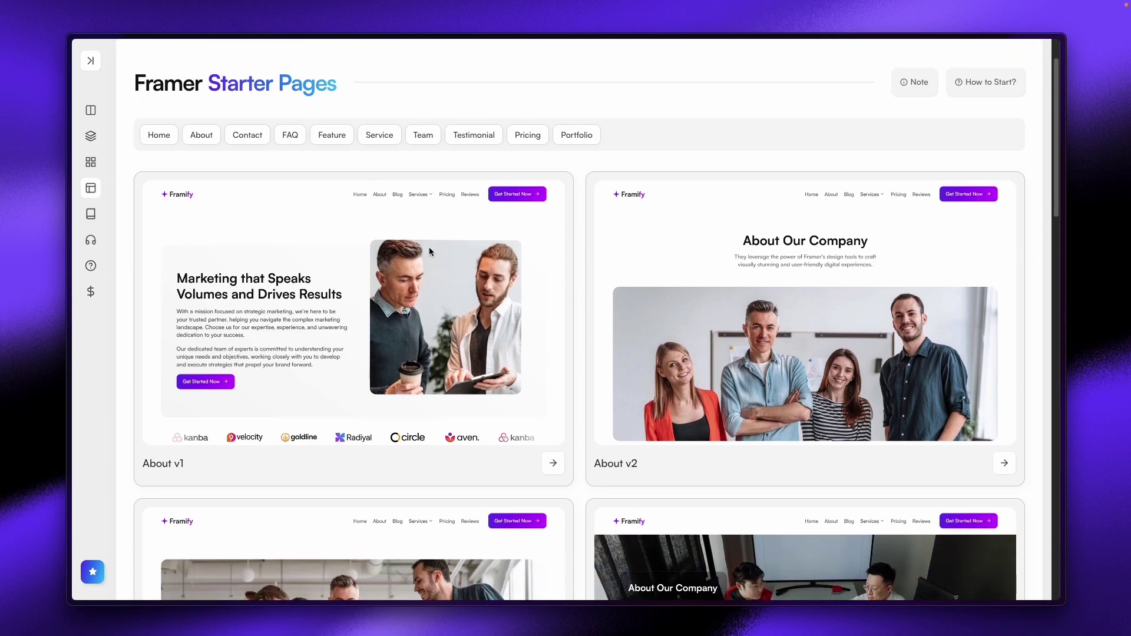
left_click(91, 164)
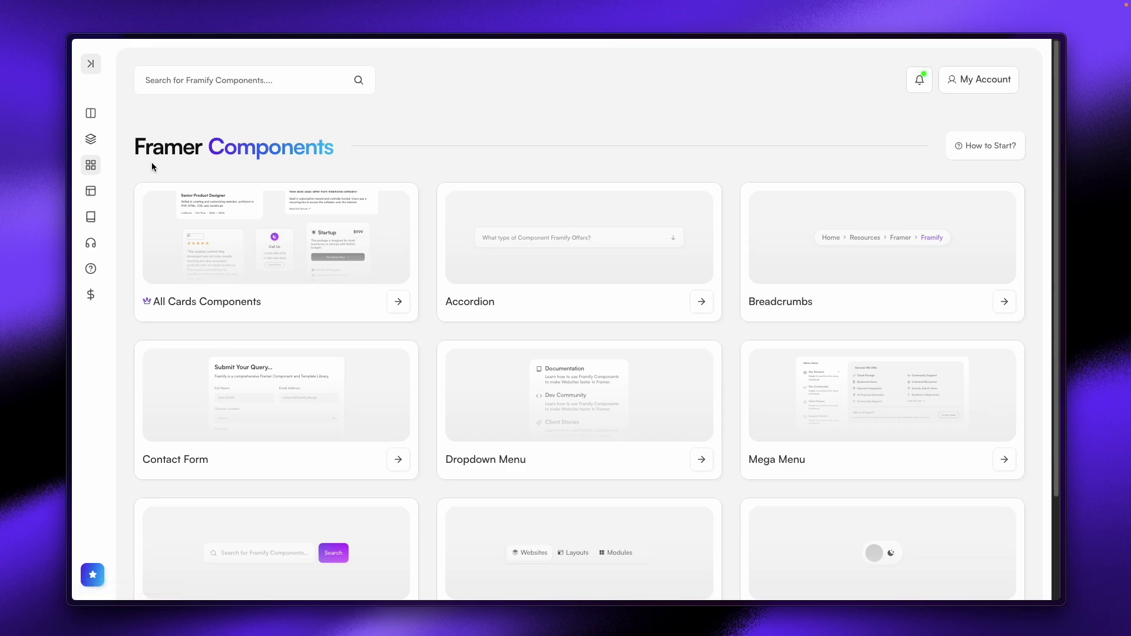
left_click(92, 141)
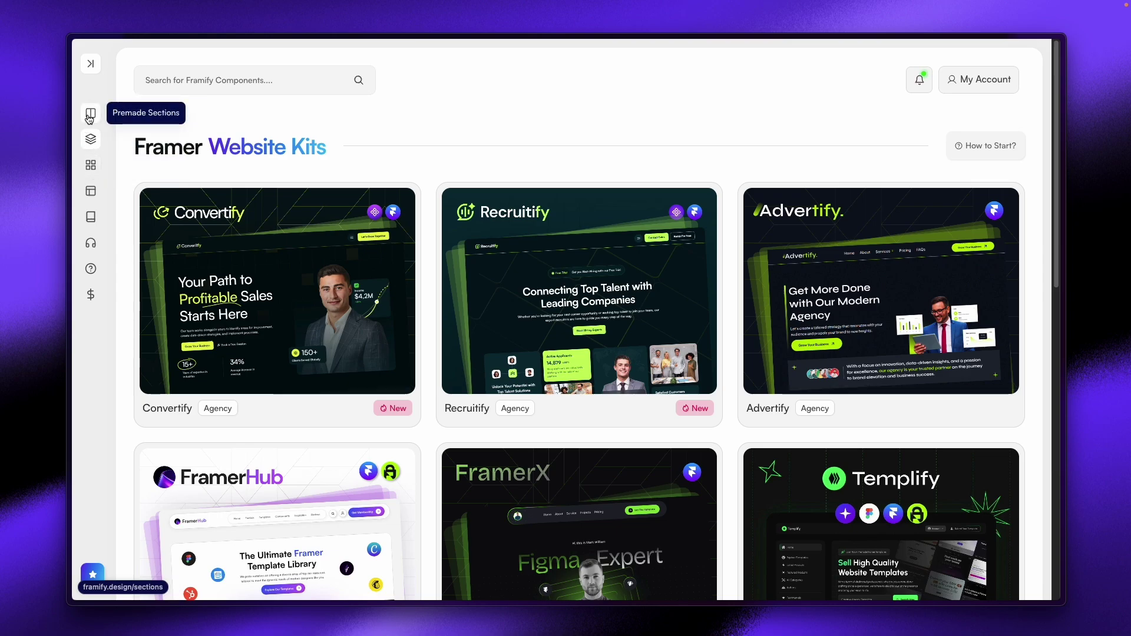
left_click(90, 117)
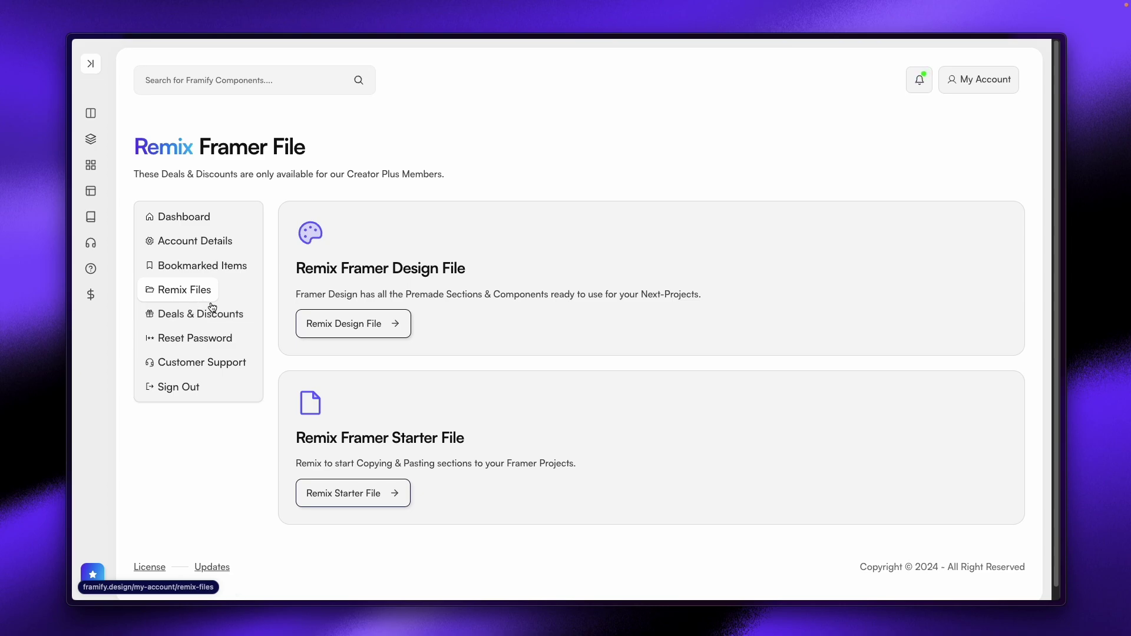
Step: Remix the Framer Starter File from the account's remix files and open its Primary color style for editing
left_click(368, 503)
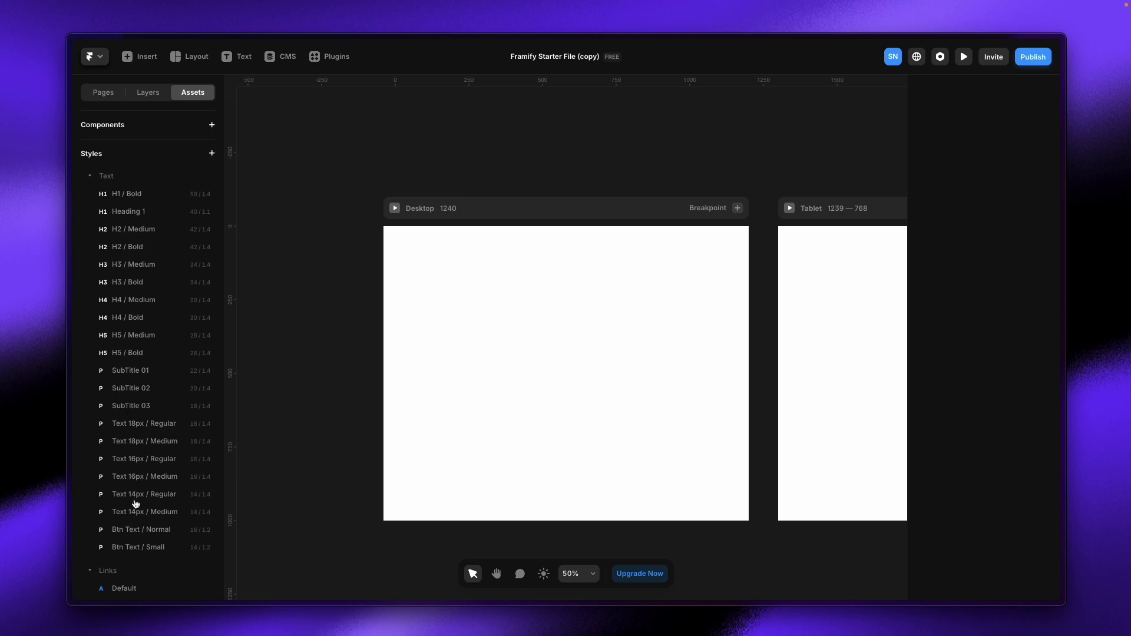
scroll(136, 503, "down", 5)
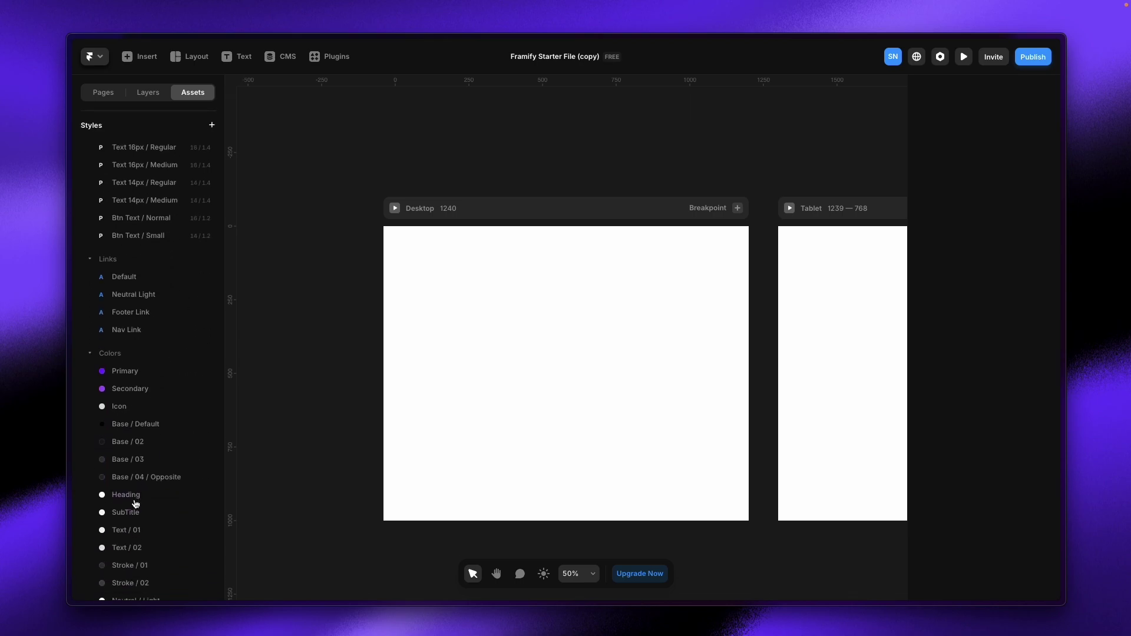
left_click(106, 376)
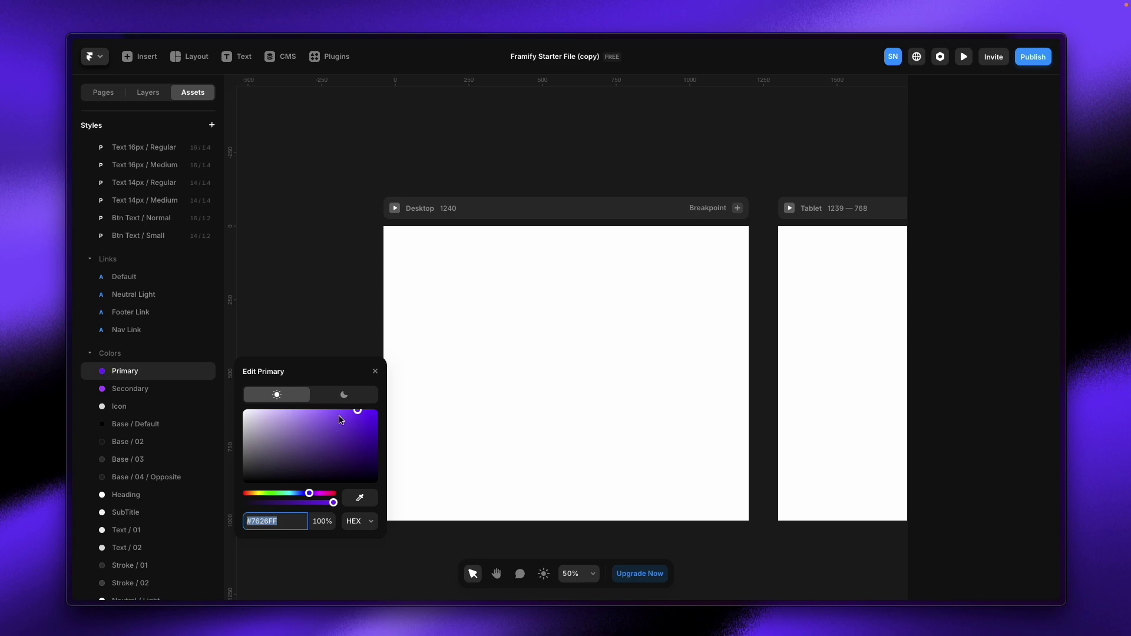
Step: Set the light-mode color of the Secondary color style to #B361FF
left_click(134, 400)
left_click_drag(335, 431, 327, 429)
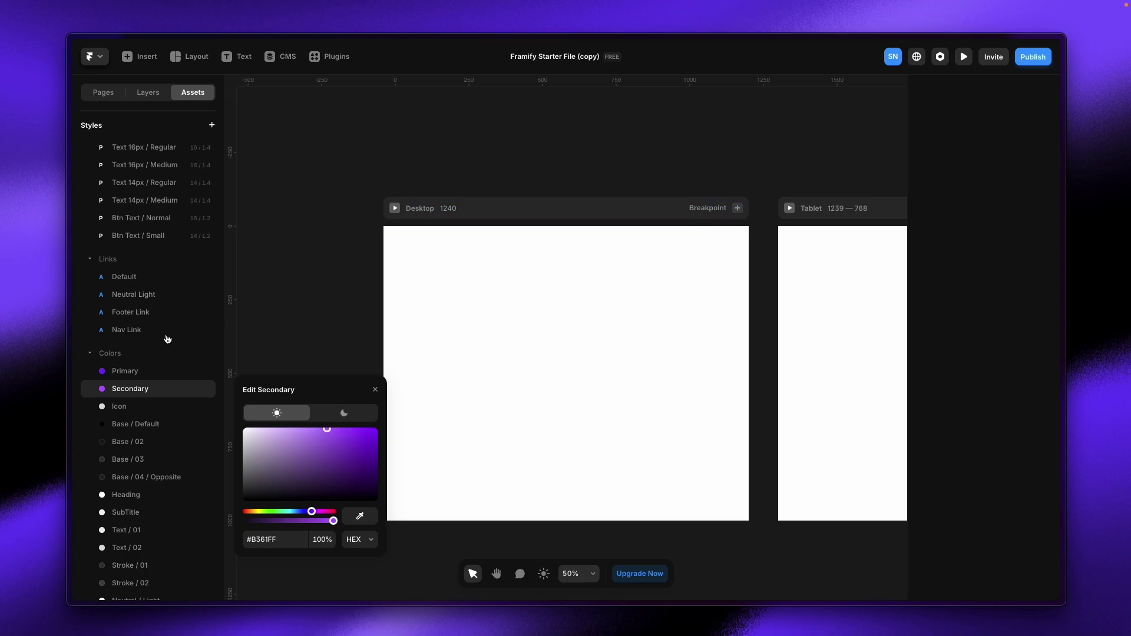
left_click(376, 390)
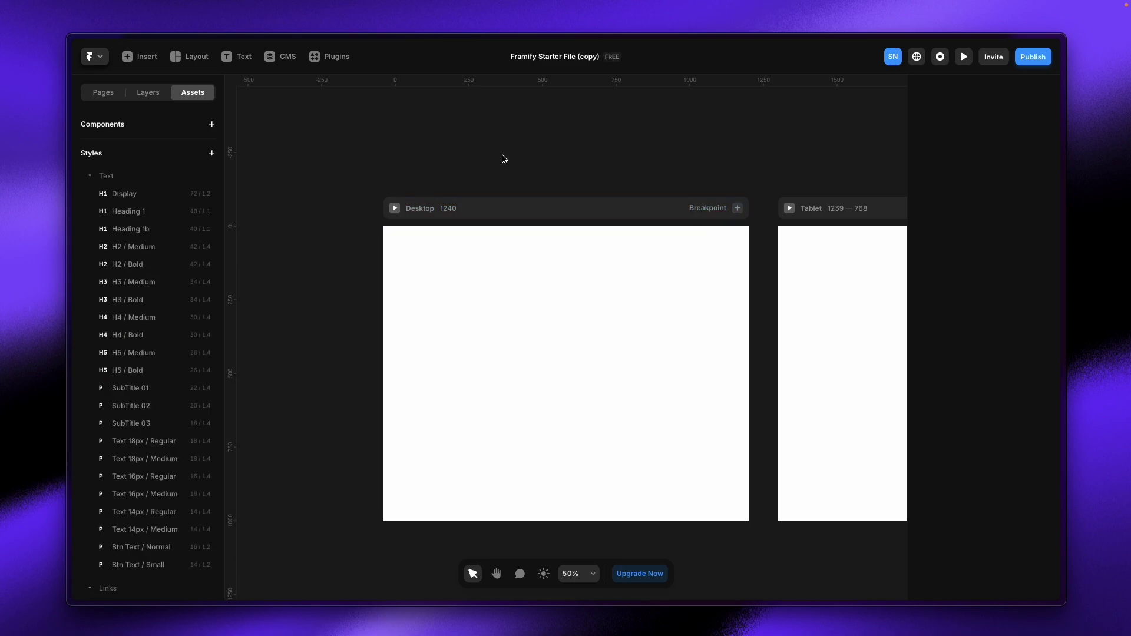
left_click_drag(516, 162, 419, 165)
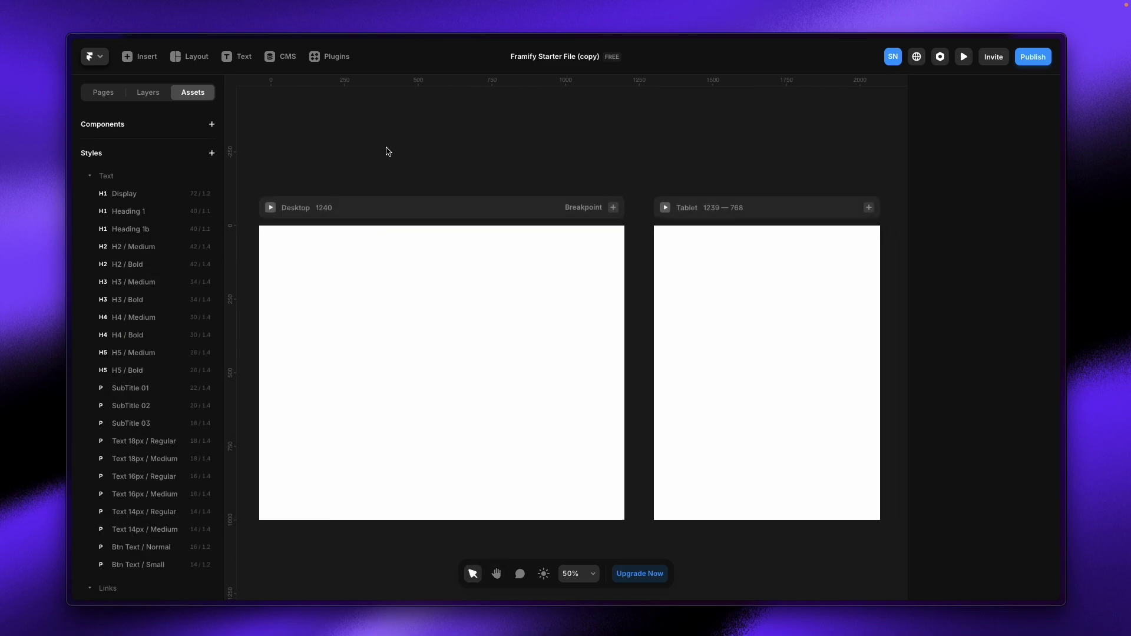
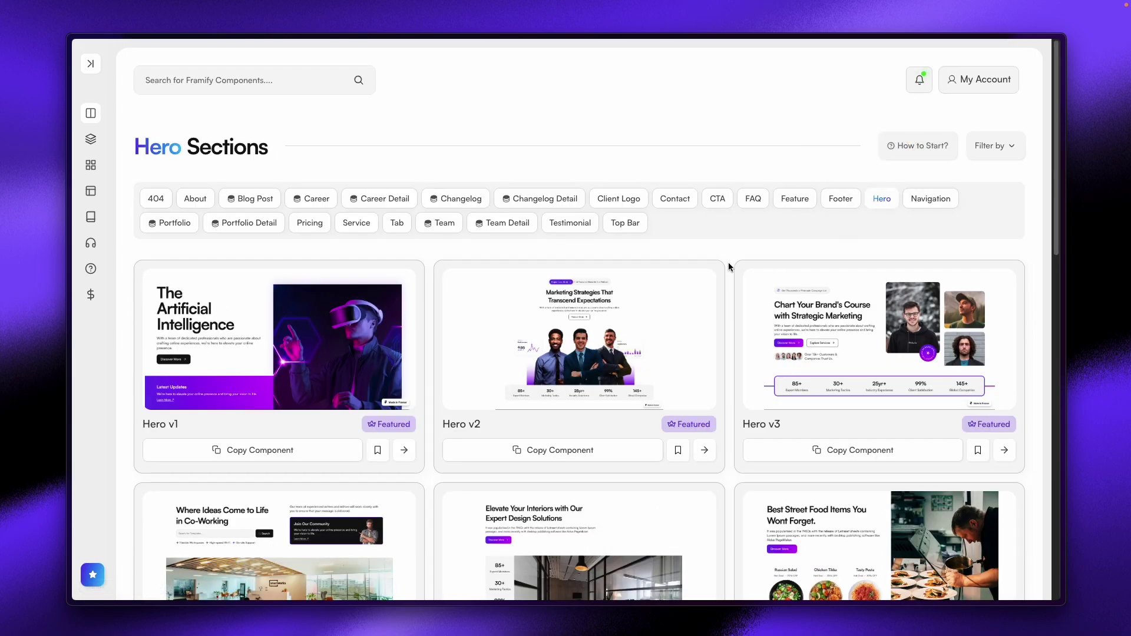
Step: Examine the Hero sections on the Framify website, loading more designs twice and viewing them through Hero v39
scroll(730, 267, "down", 15)
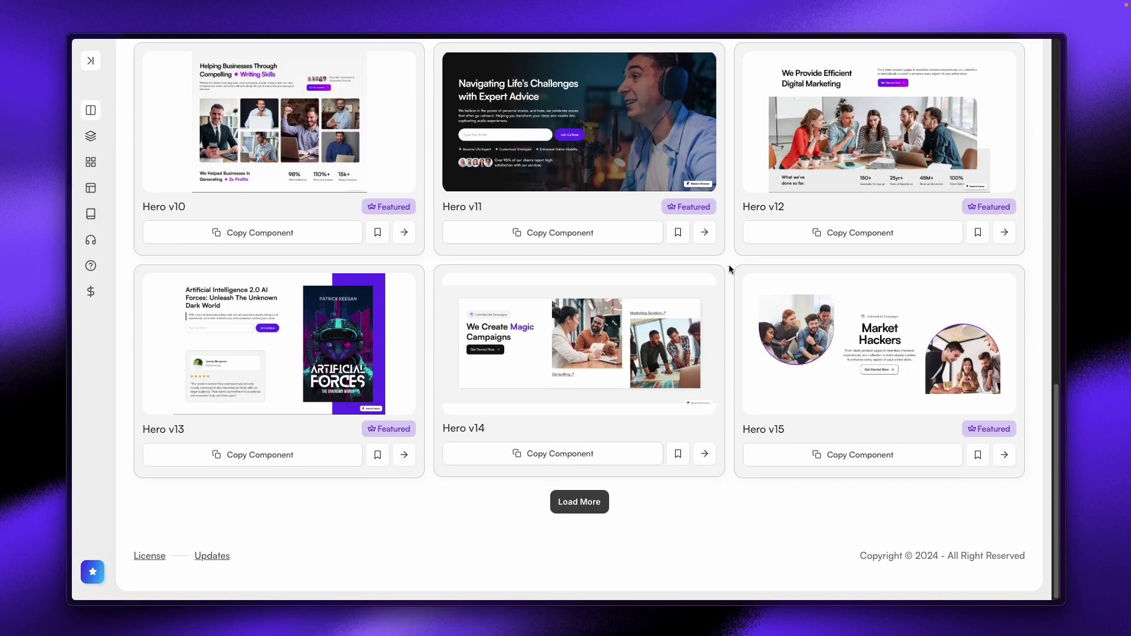
left_click(592, 500)
scroll(736, 487, "down", 5)
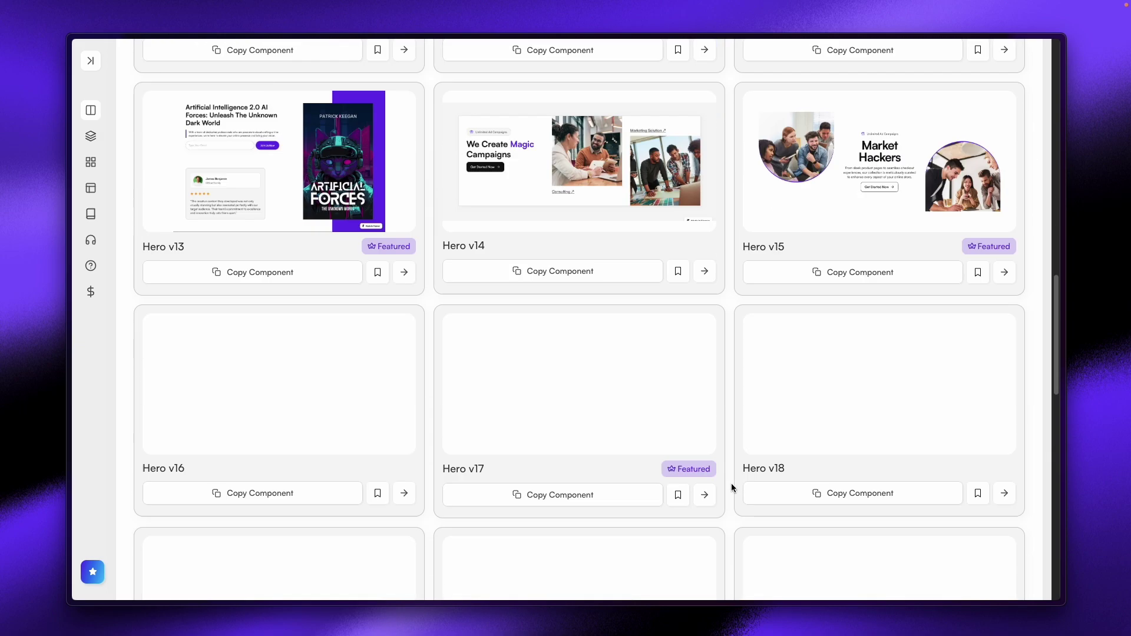
scroll(731, 488, "down", 10)
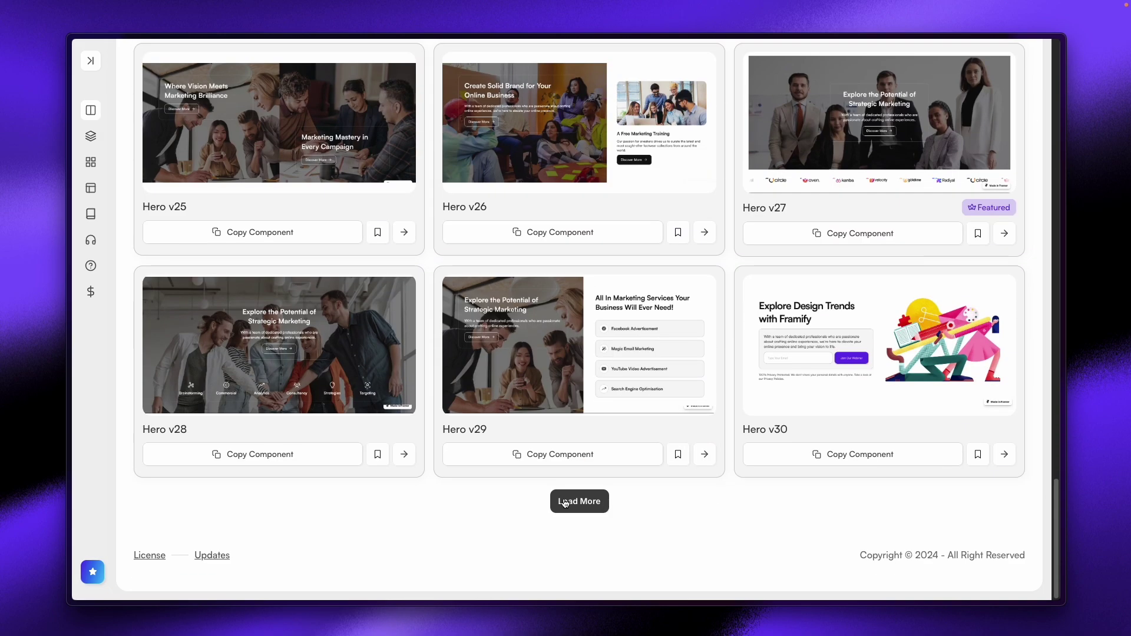
left_click(564, 503)
scroll(730, 469, "down", 6)
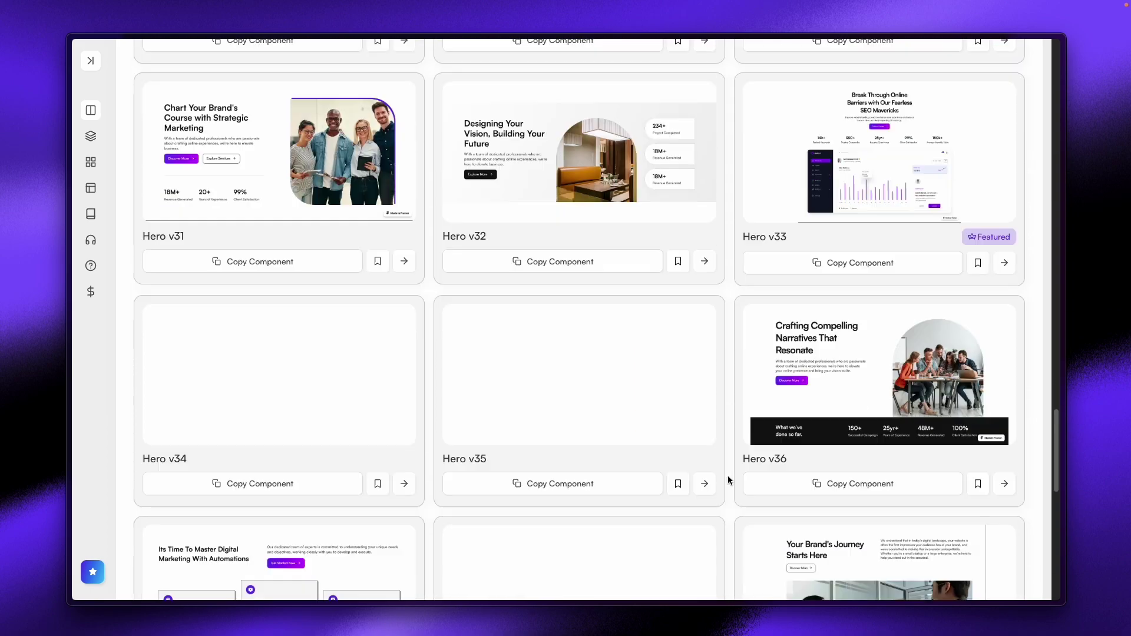
scroll(728, 480, "down", 4)
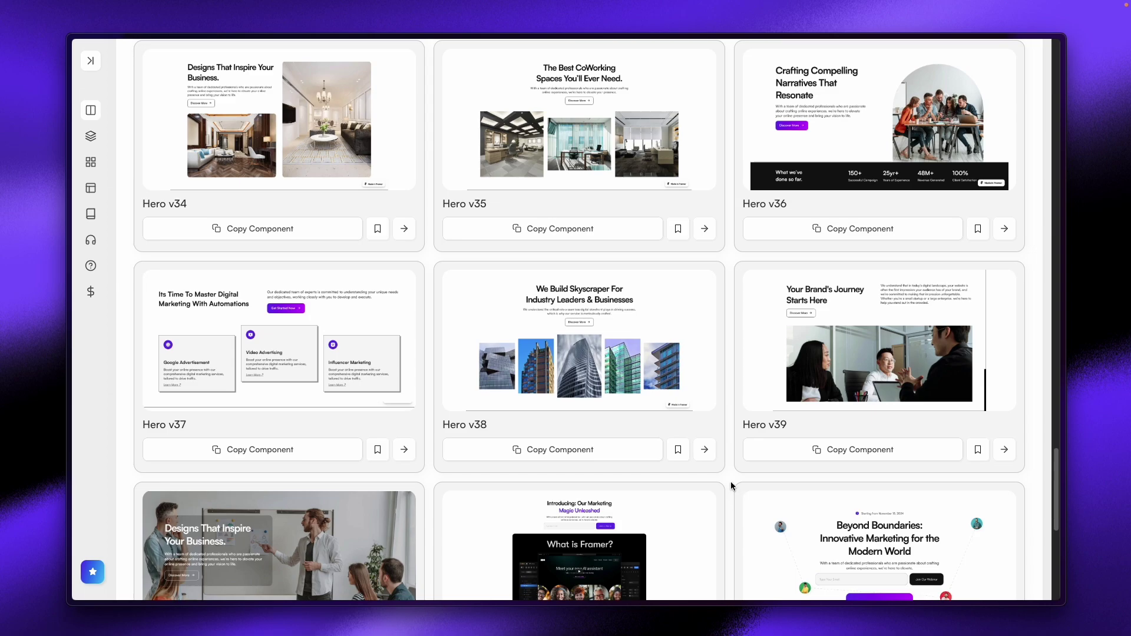
scroll(731, 486, "up", 2)
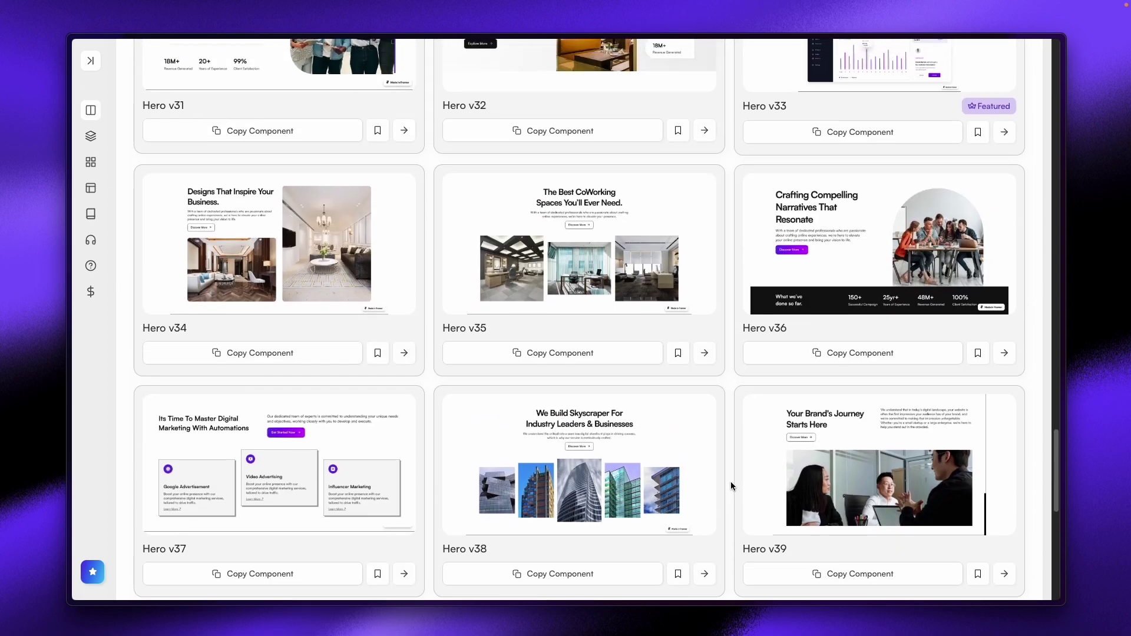
Step: Look back through the Hero sections, then open the full Framer Sections library and examine its newest designs
scroll(731, 486, "up", 3)
scroll(730, 485, "up", 9)
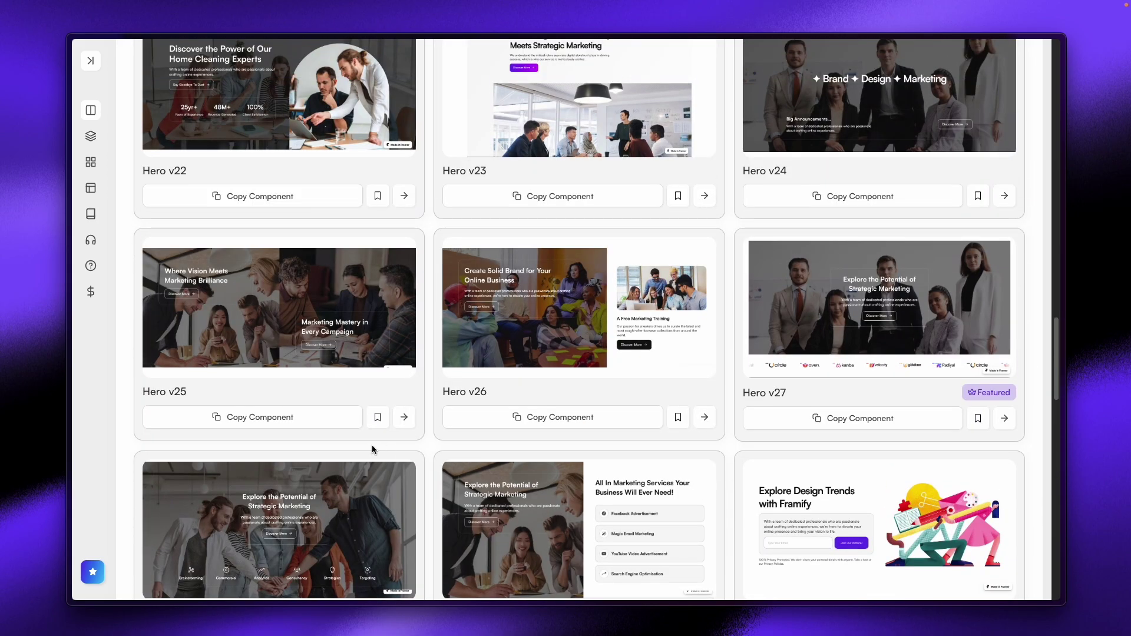
scroll(610, 426, "up", 5)
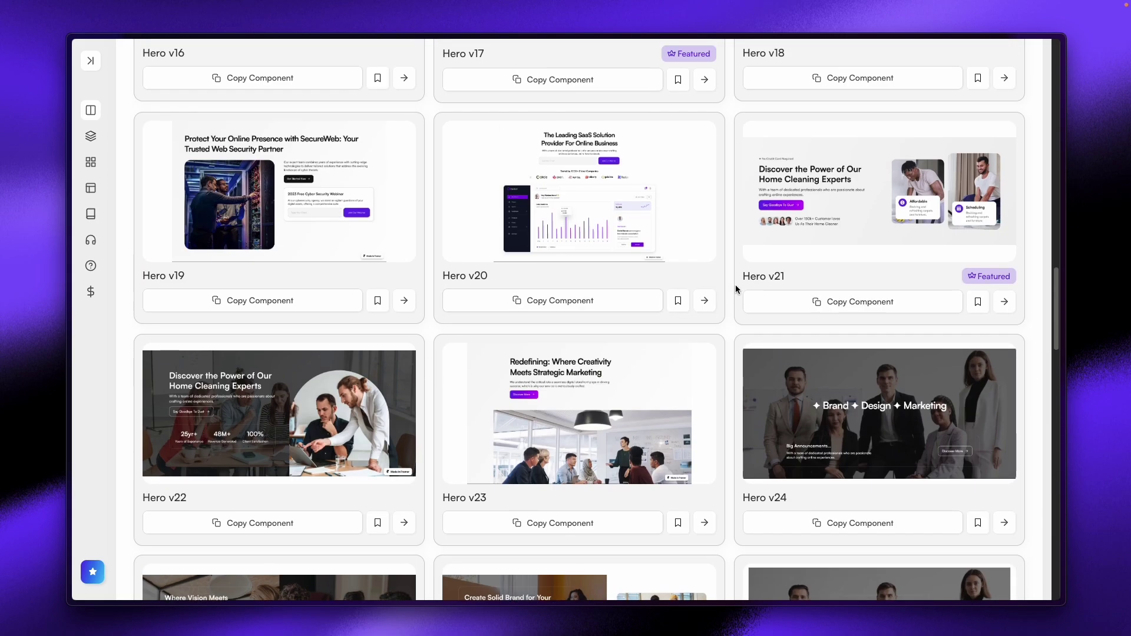
scroll(741, 520, "down", 8)
scroll(735, 515, "up", 16)
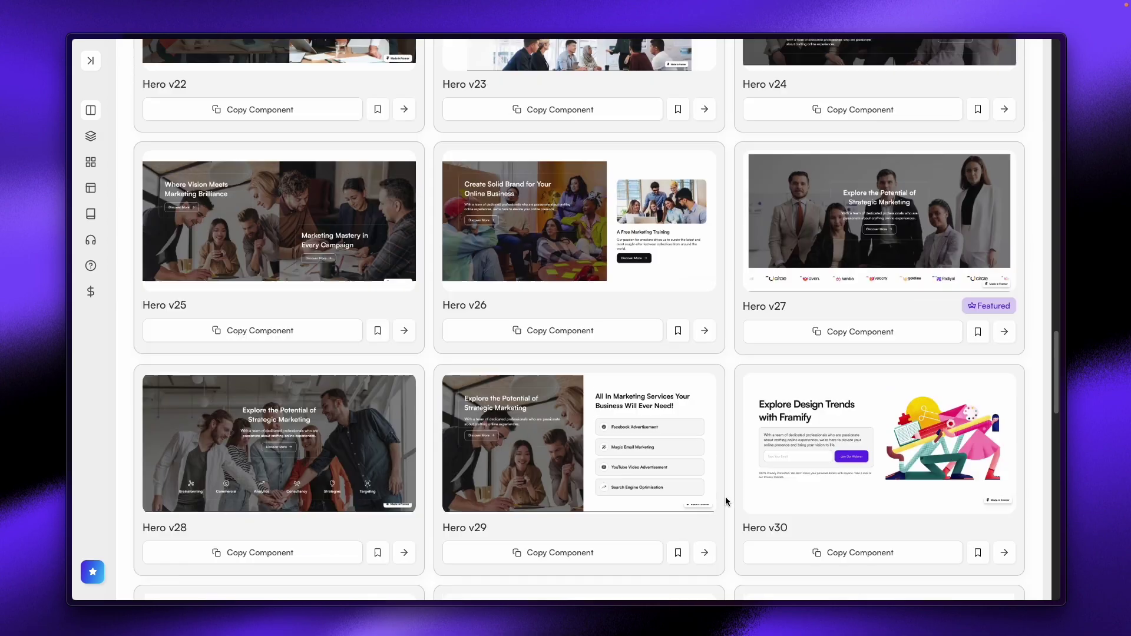
scroll(720, 336, "up", 17)
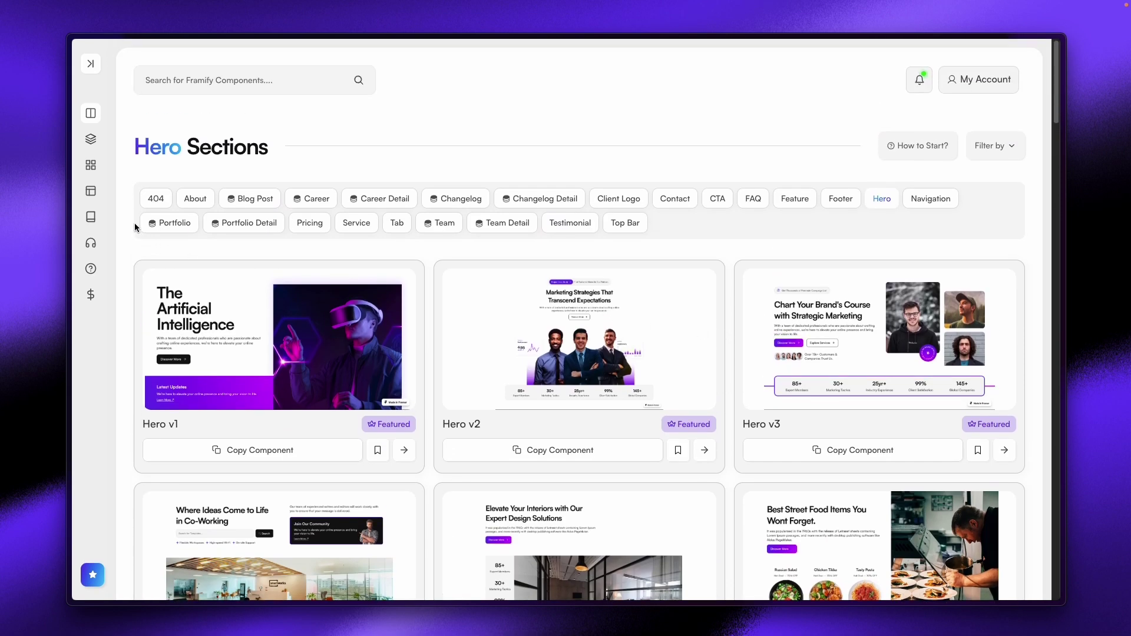
left_click(91, 113)
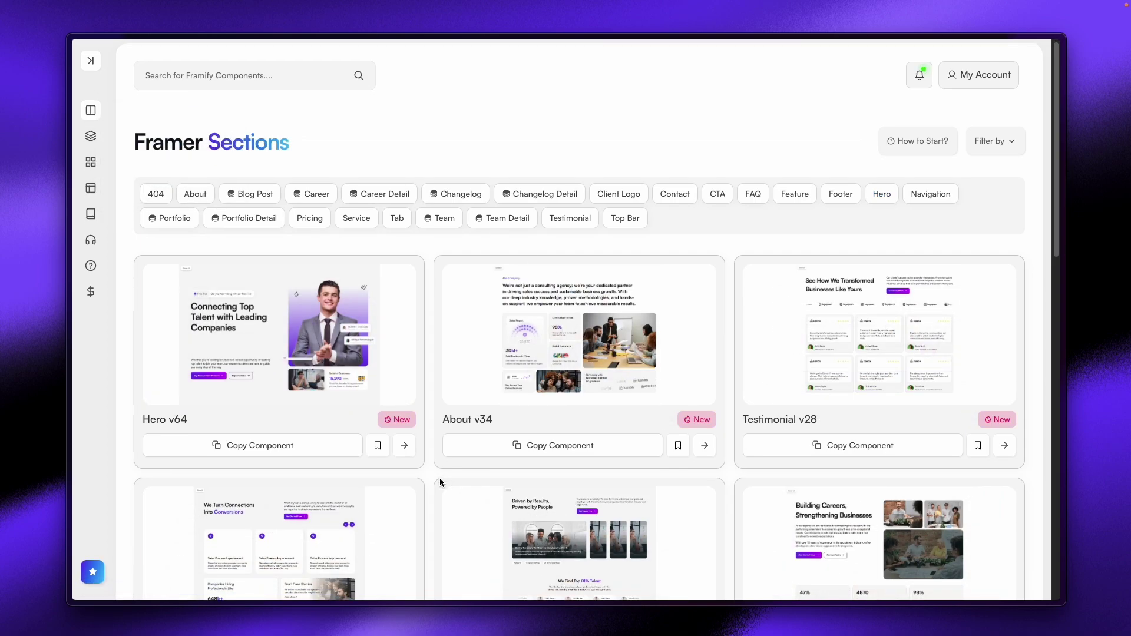
scroll(609, 303, "down", 6)
scroll(530, 521, "down", 1)
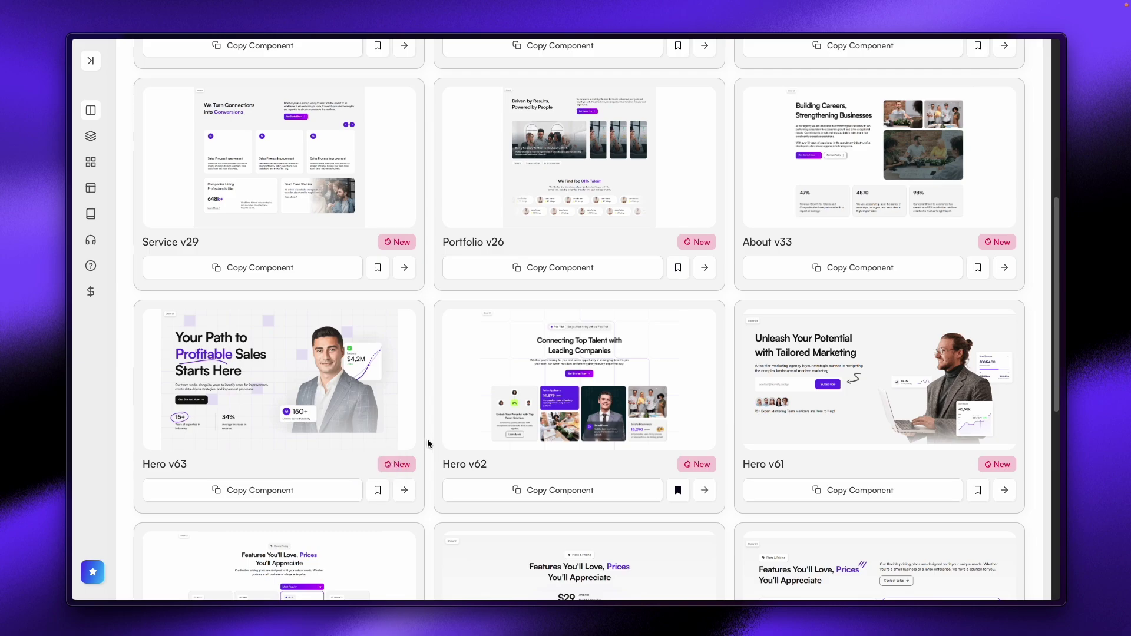
scroll(427, 442, "up", 3)
scroll(427, 439, "up", 5)
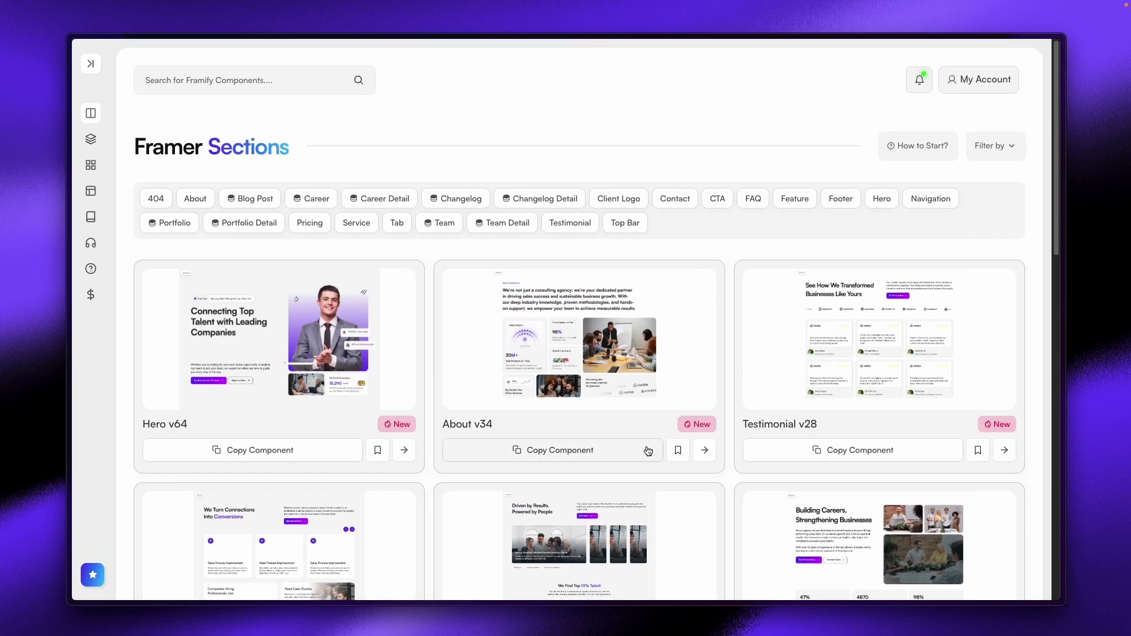
Step: Bookmark the About v34, Pricing v28 and Testimonial v27 sections in the Framer Sections library
left_click(678, 450)
scroll(723, 483, "down", 1)
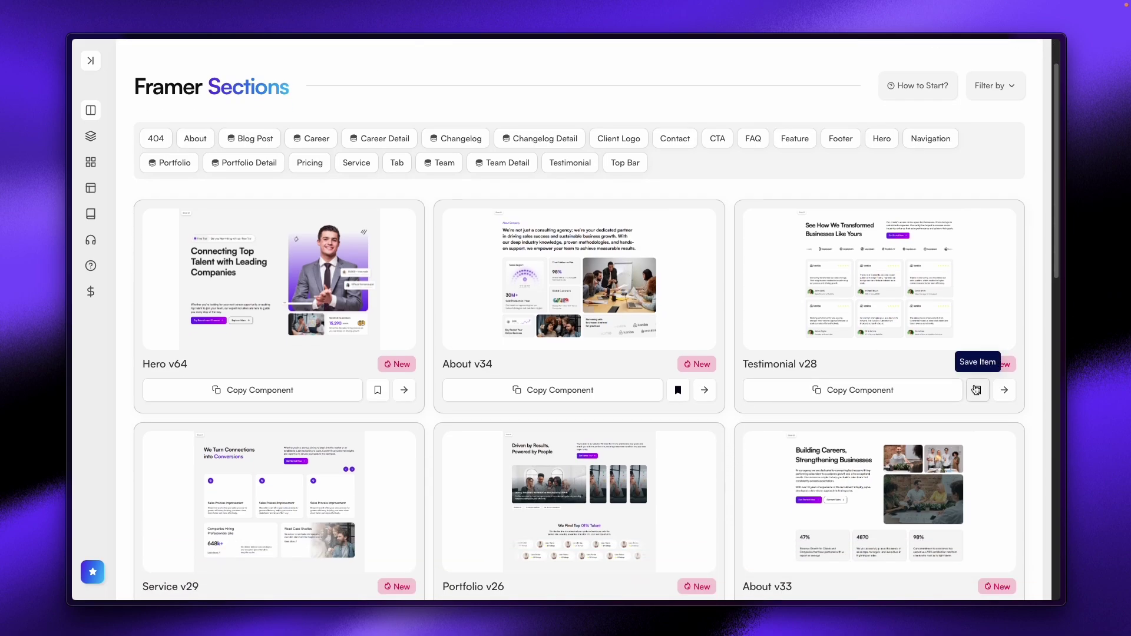
scroll(732, 475, "down", 1)
scroll(733, 479, "down", 3)
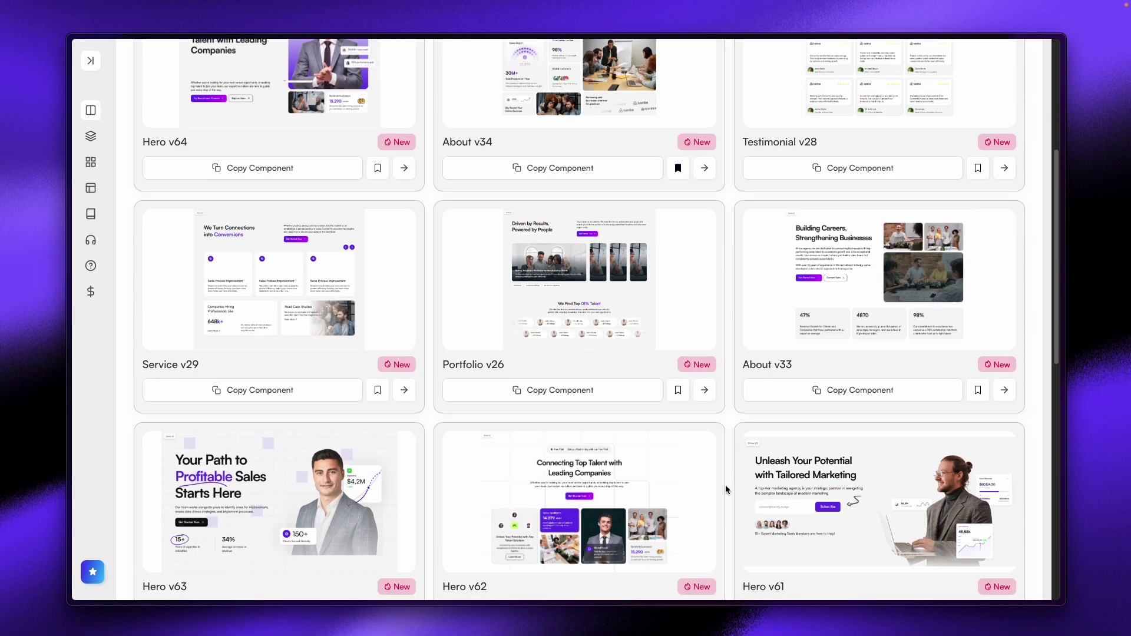
scroll(726, 483, "down", 5)
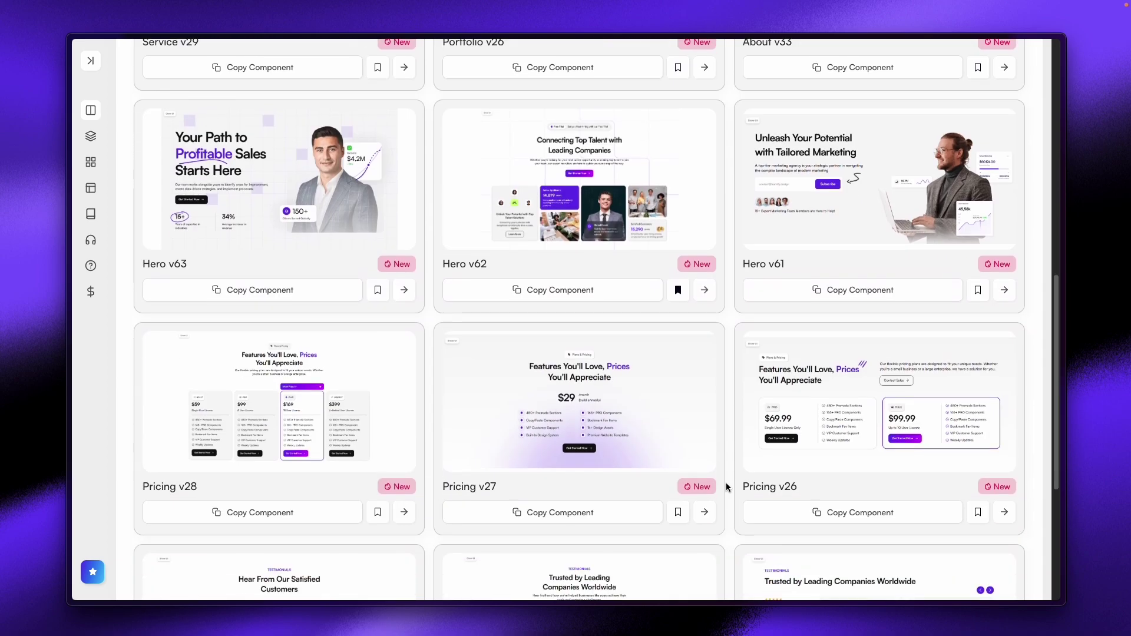
left_click(378, 512)
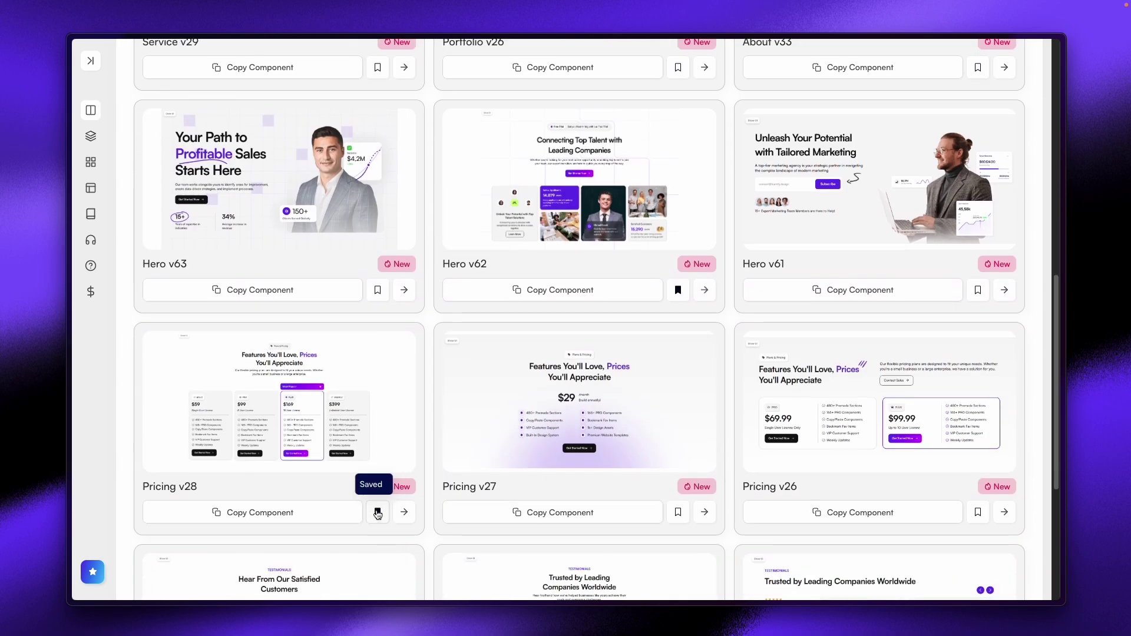
scroll(535, 512, "down", 4)
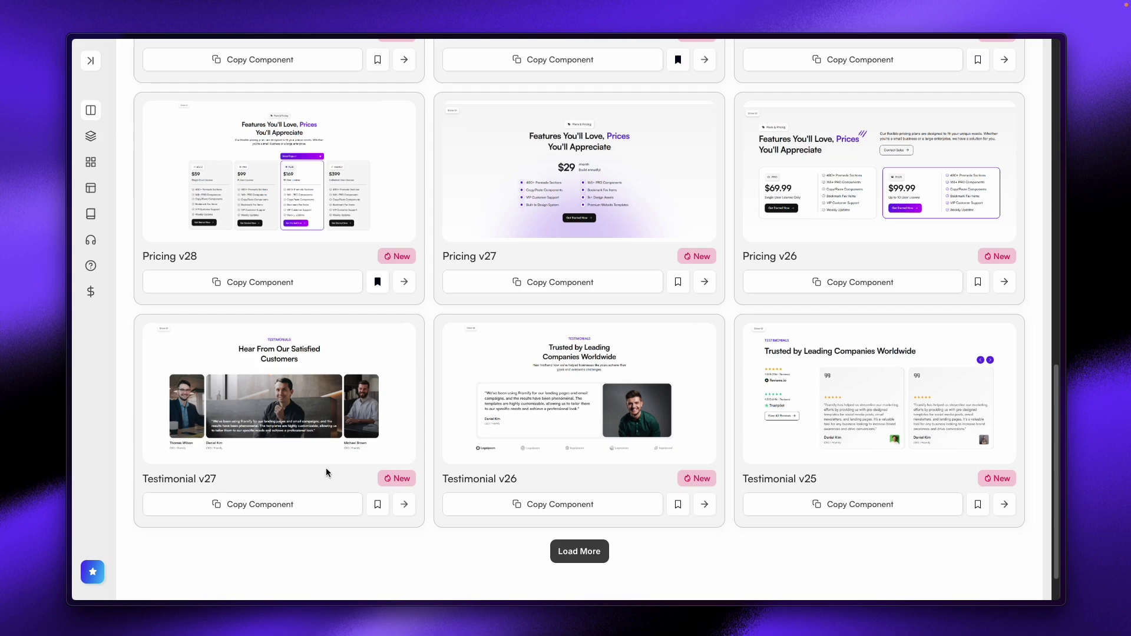
left_click(377, 504)
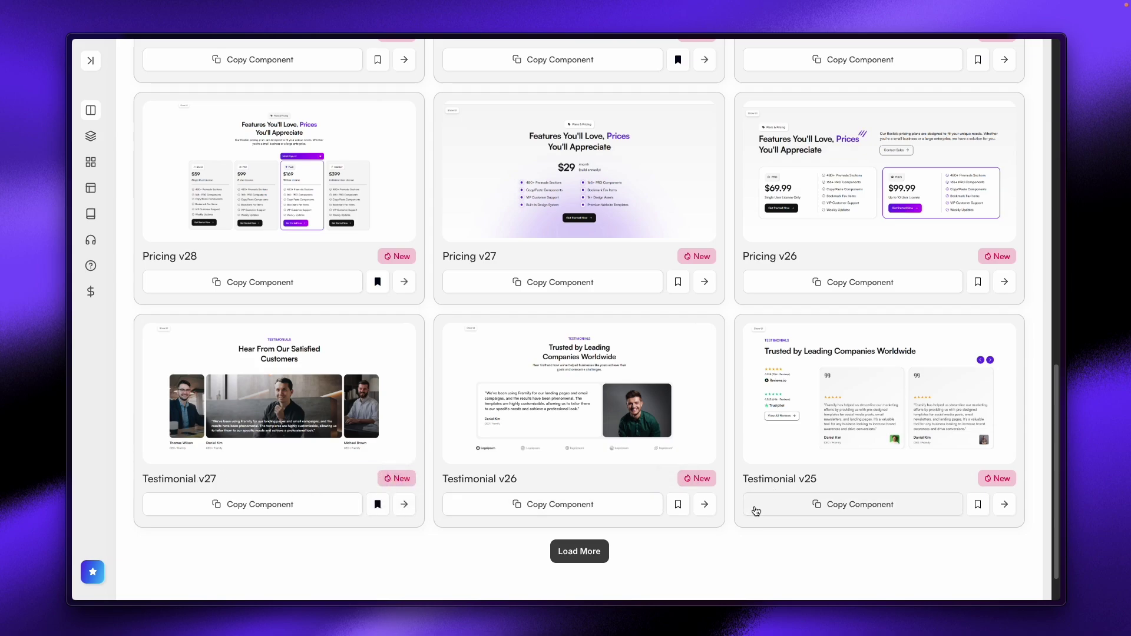
Step: Load more sections and look through the additional Testimonial, Service and Blog Post designs
left_click(568, 559)
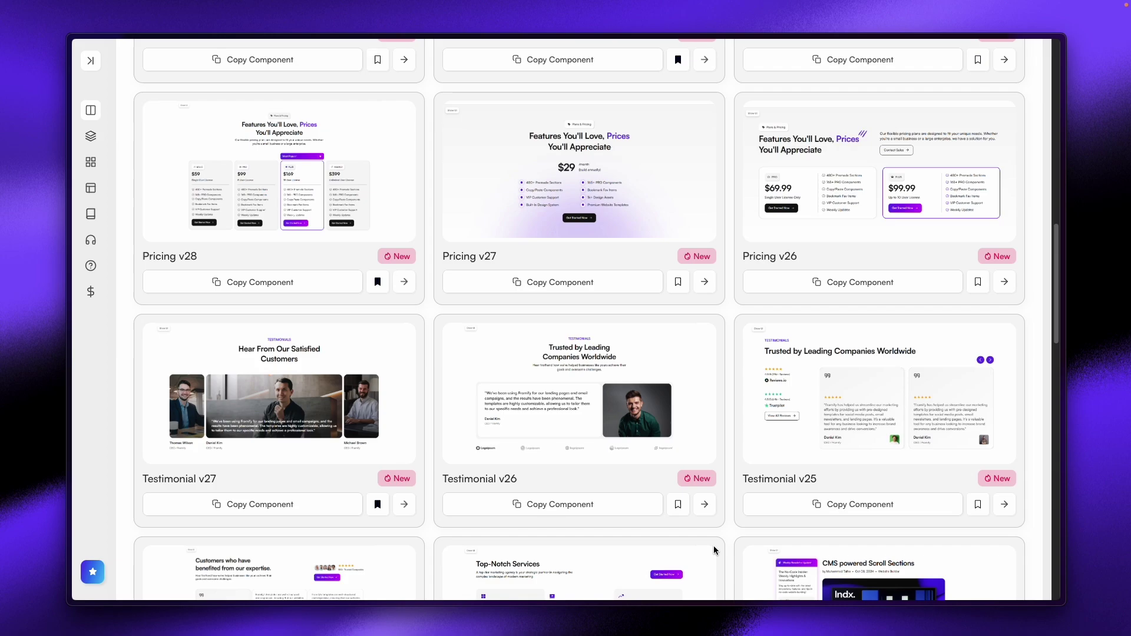
scroll(713, 550, "down", 4)
scroll(724, 541, "down", 4)
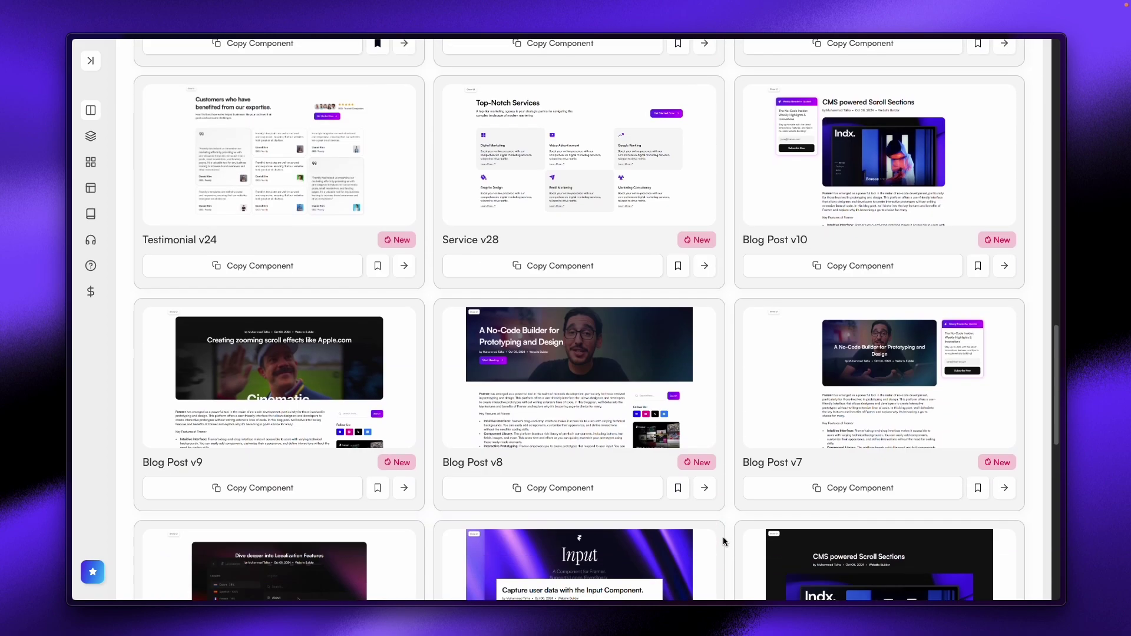
scroll(726, 541, "down", 8)
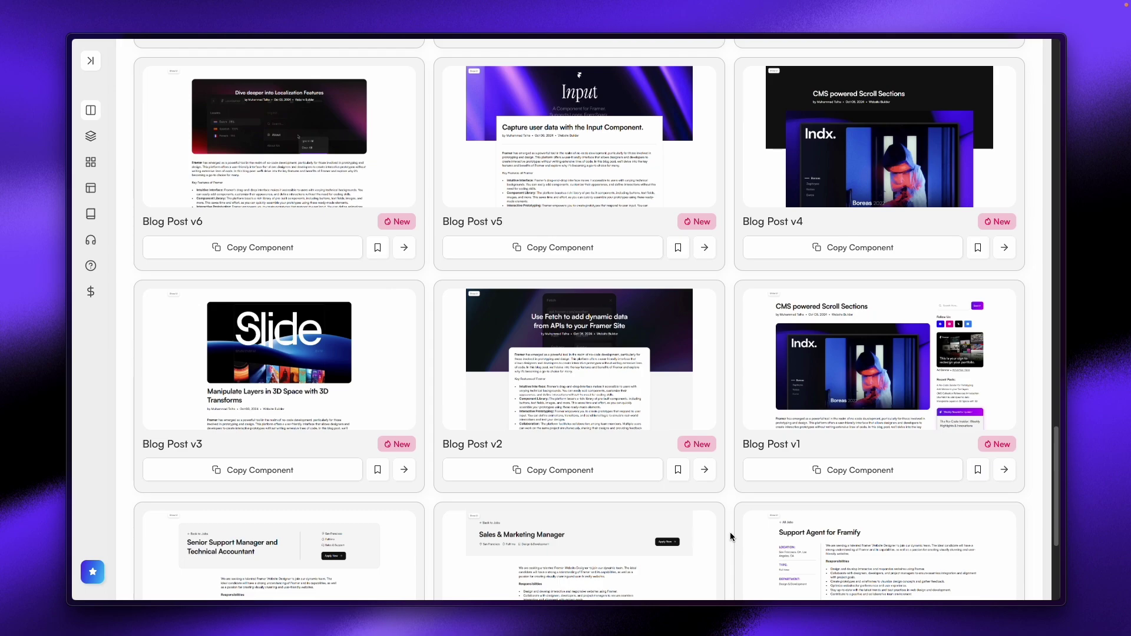
scroll(731, 536, "down", 5)
scroll(731, 534, "up", 20)
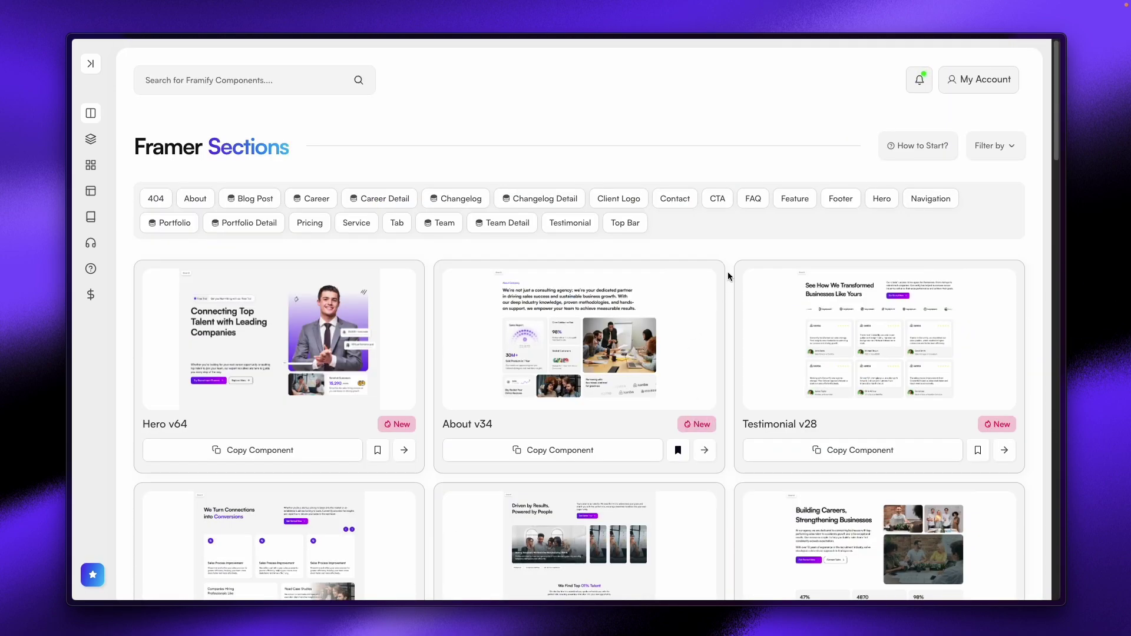
Step: Open the account's bookmarked items and copy the Hero v62 component
left_click(959, 86)
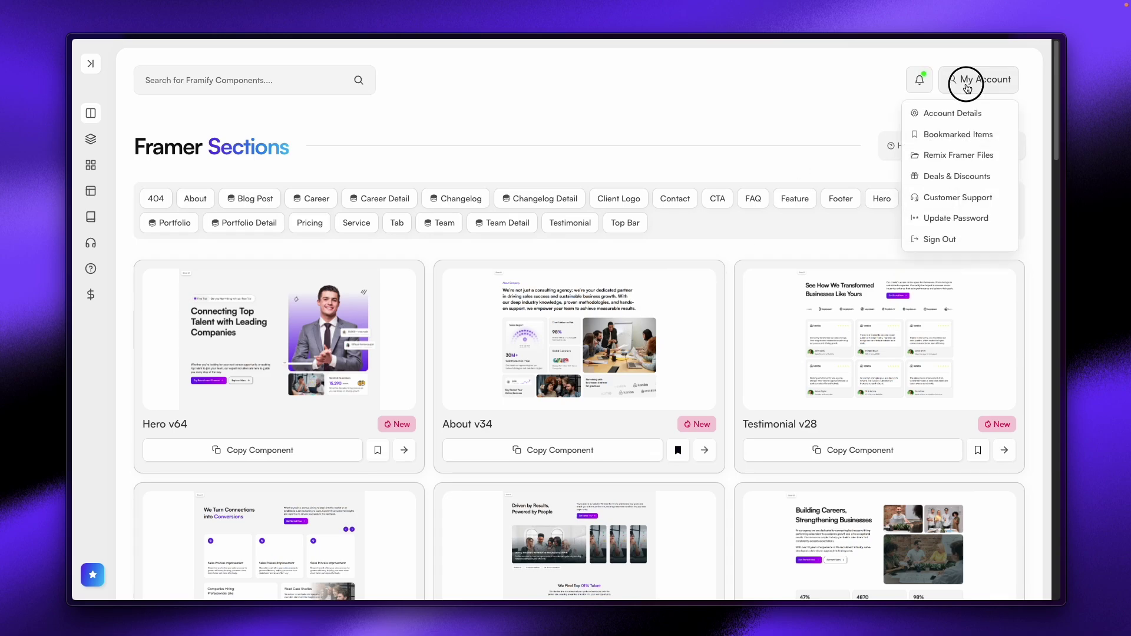
left_click(949, 112)
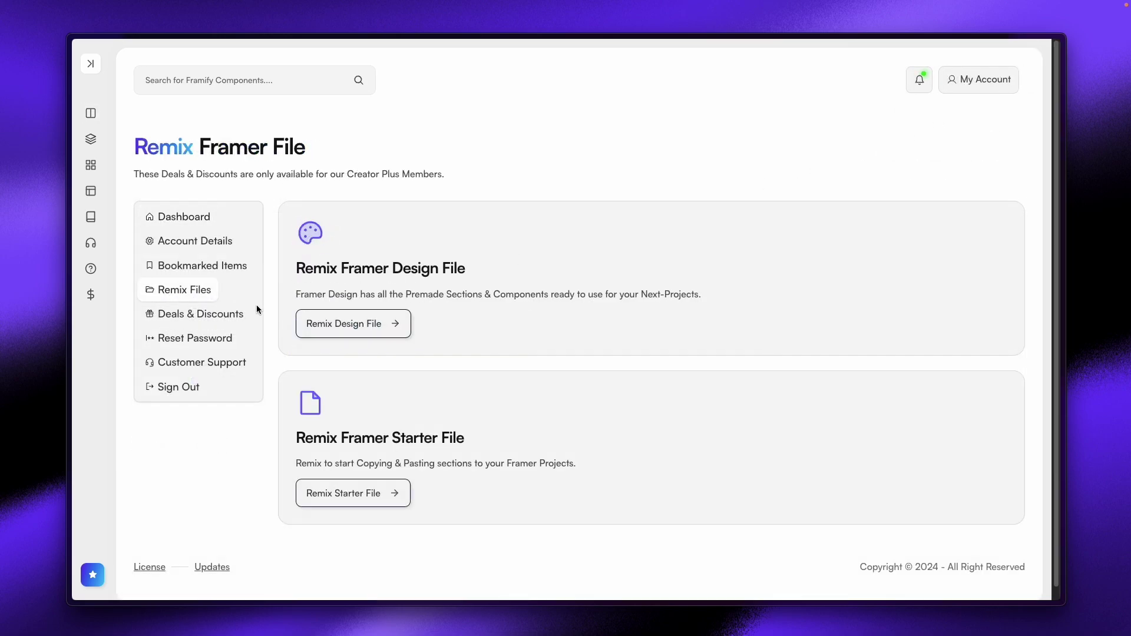
left_click(178, 267)
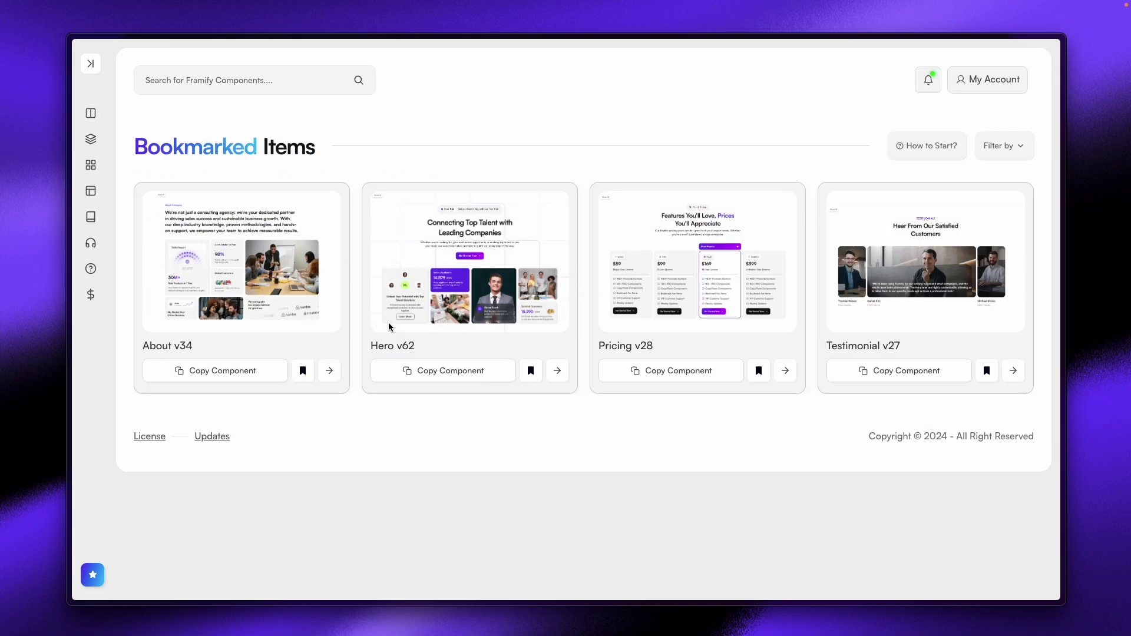
left_click(457, 379)
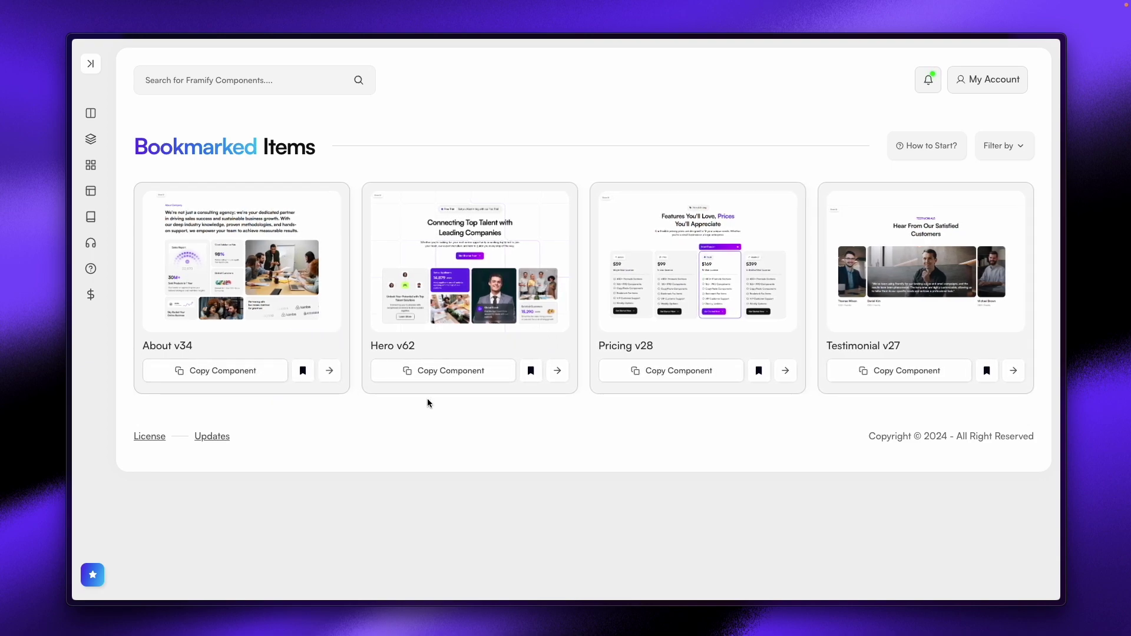
left_click(446, 380)
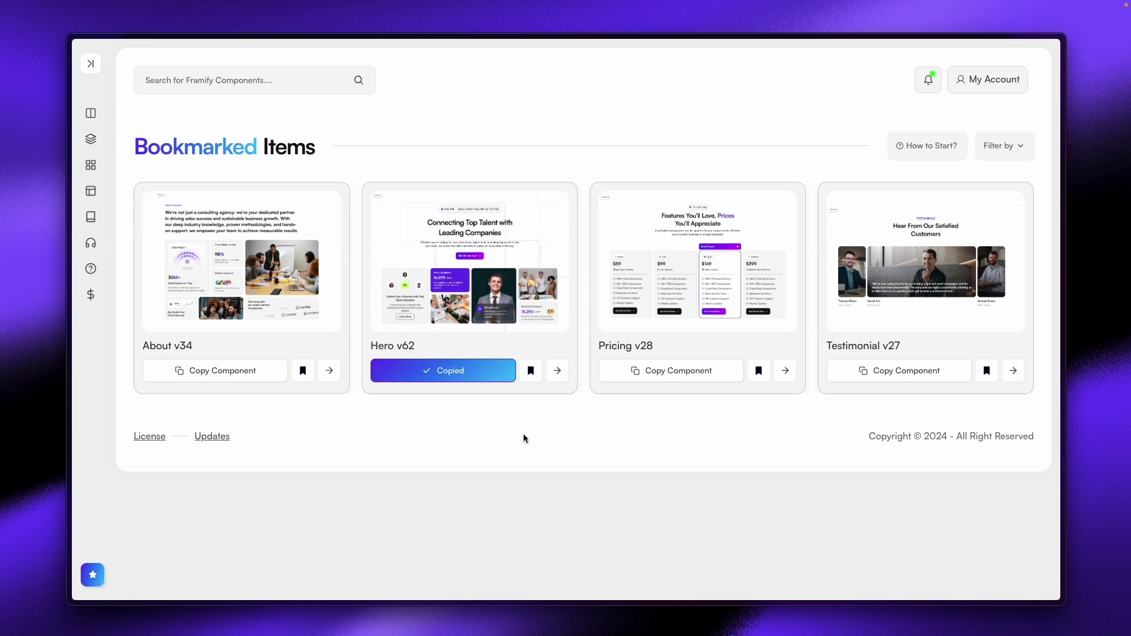
Step: Switch to the Framify Starter File in Framer, add a vertical stack layout to the Desktop breakpoint and paste Hero v62 into it
mouse_move(68, 369)
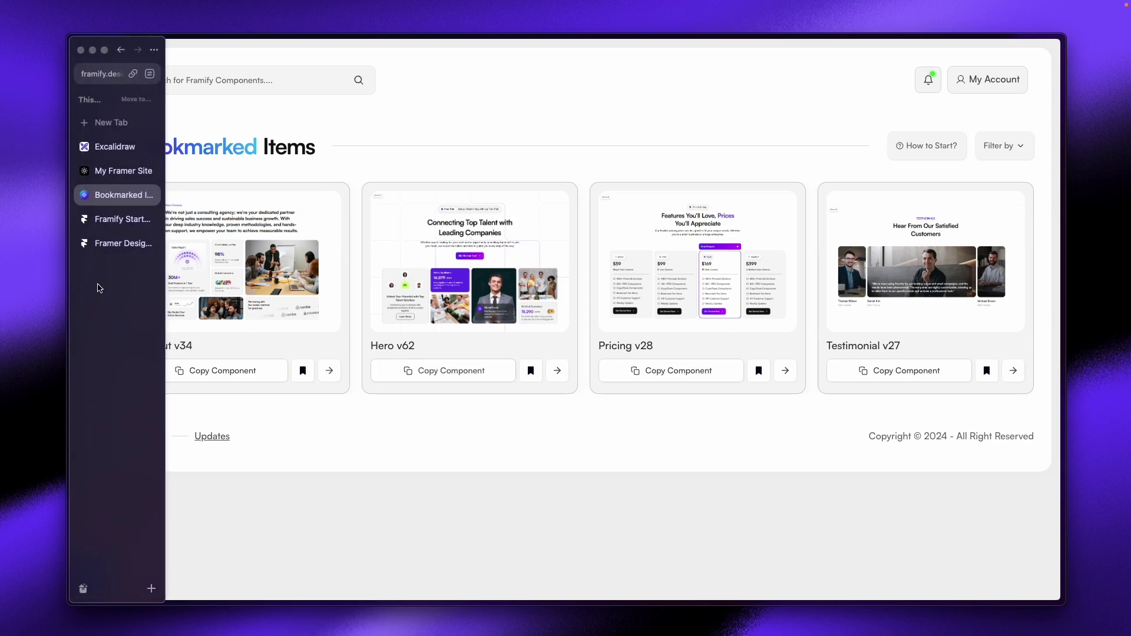
left_click(111, 221)
left_click(353, 207)
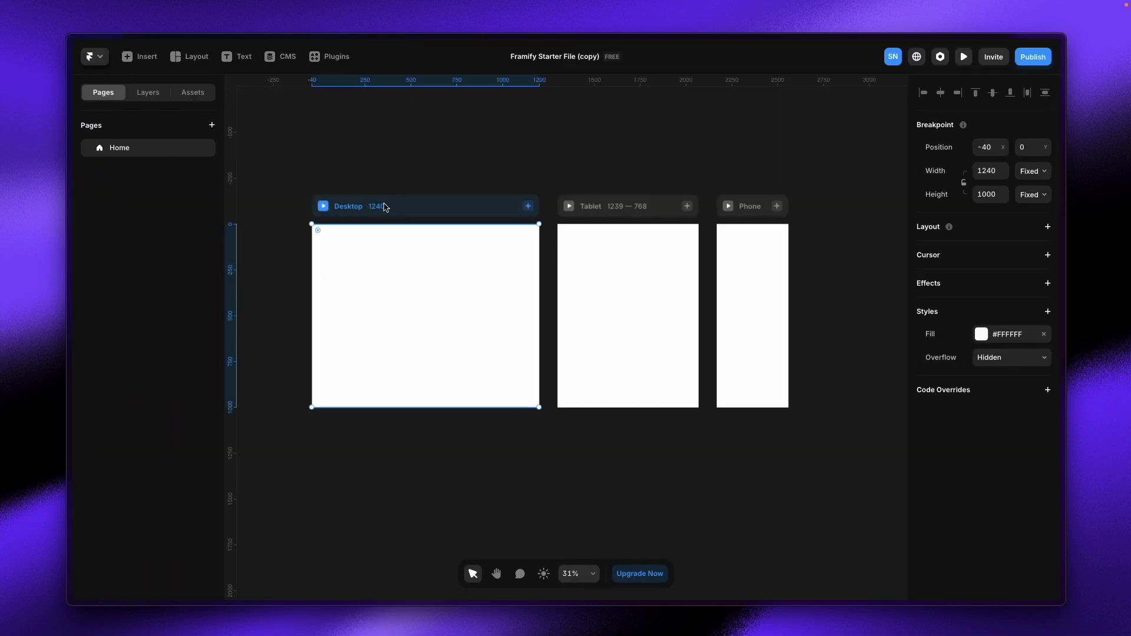
left_click(1038, 226)
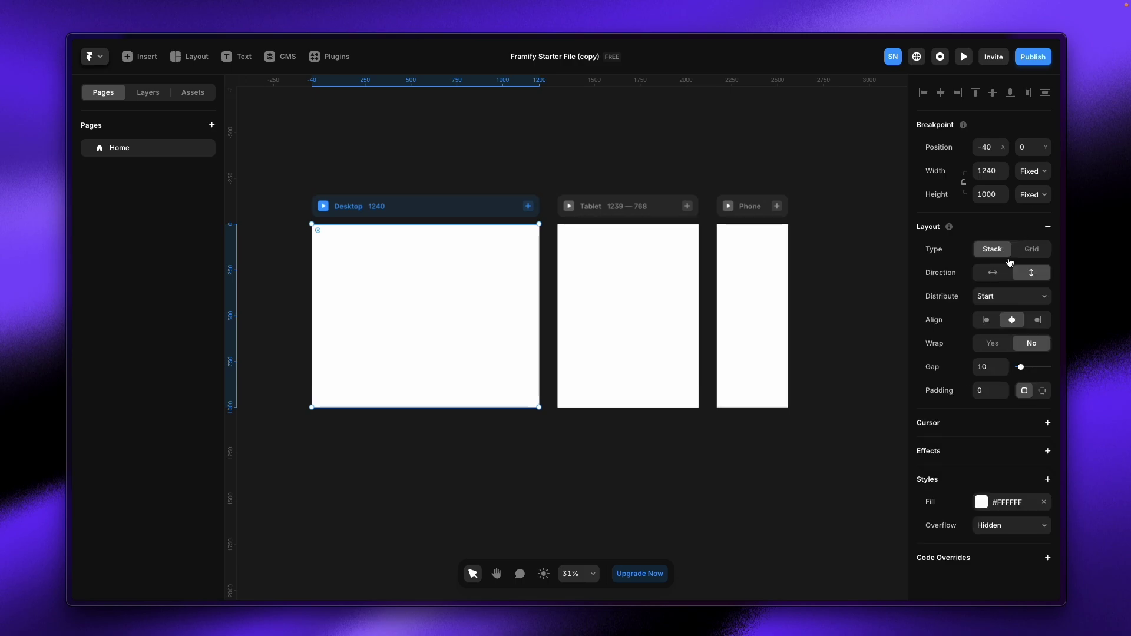
key("ctrl+v")
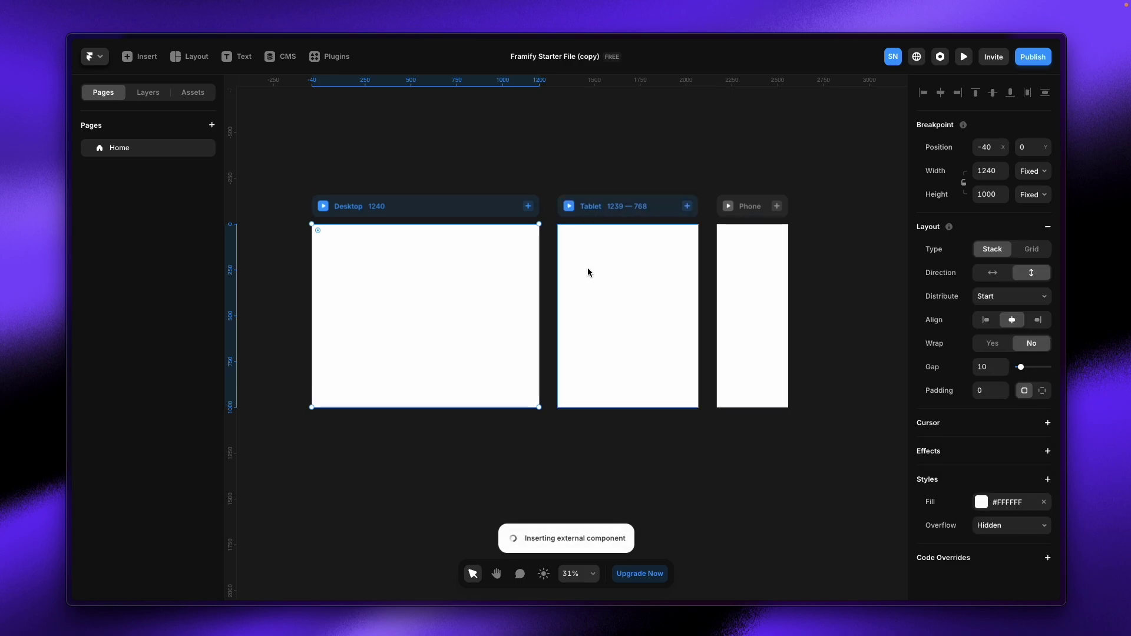
left_click(148, 92)
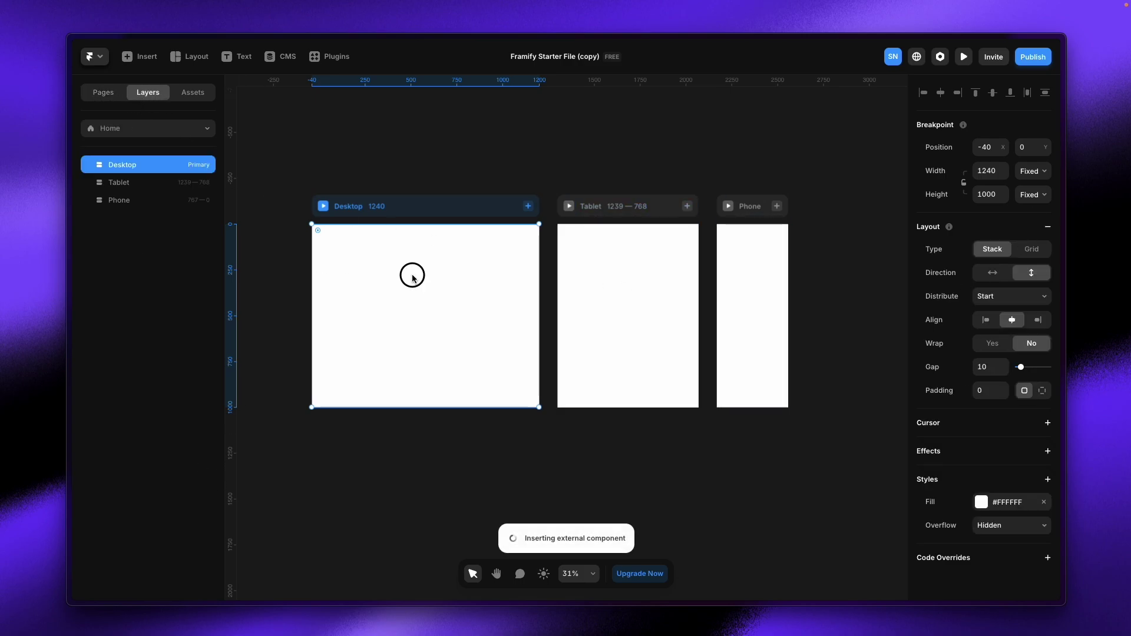
Step: Copy the About v34 component from the Framify bookmarked items and paste it into the starter file's Desktop breakpoint
mouse_move(65, 266)
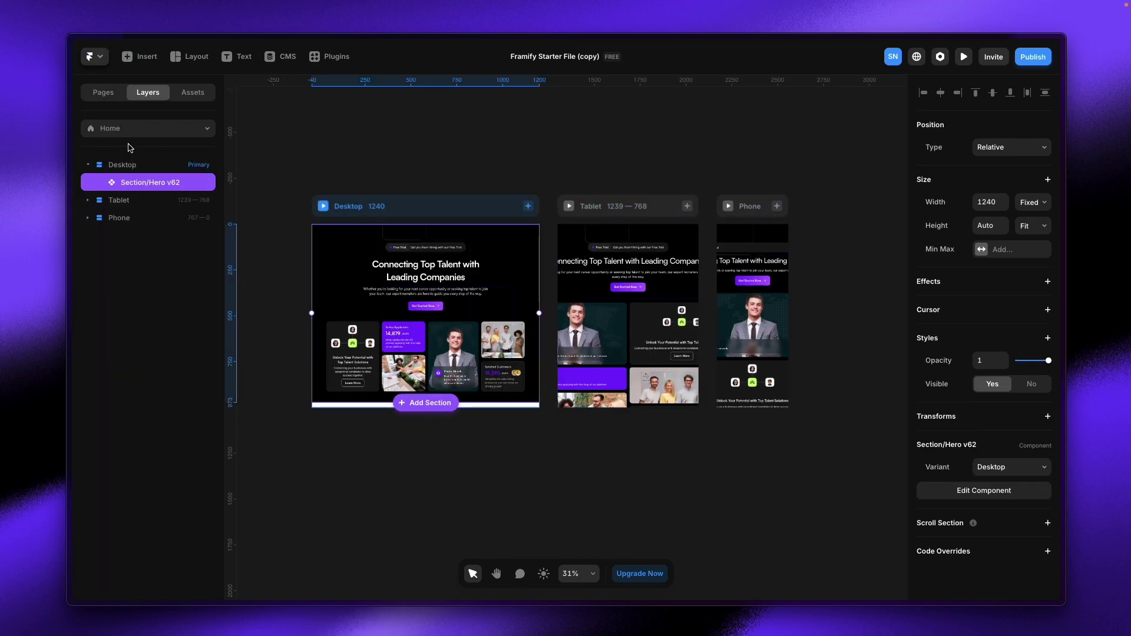
mouse_move(64, 149)
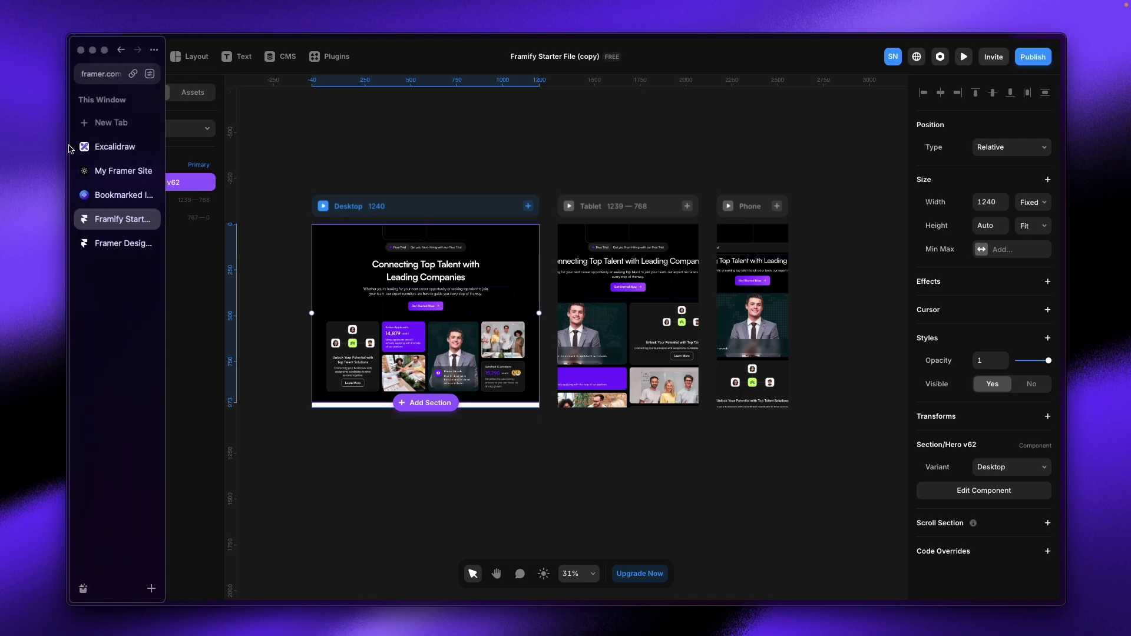
left_click(117, 192)
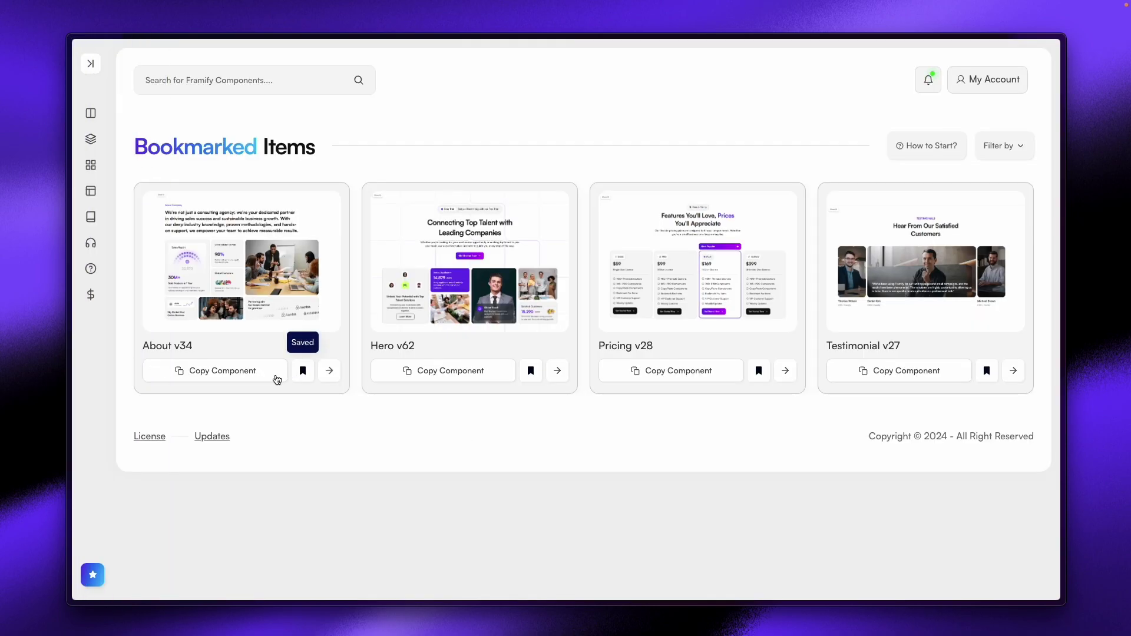
left_click(242, 371)
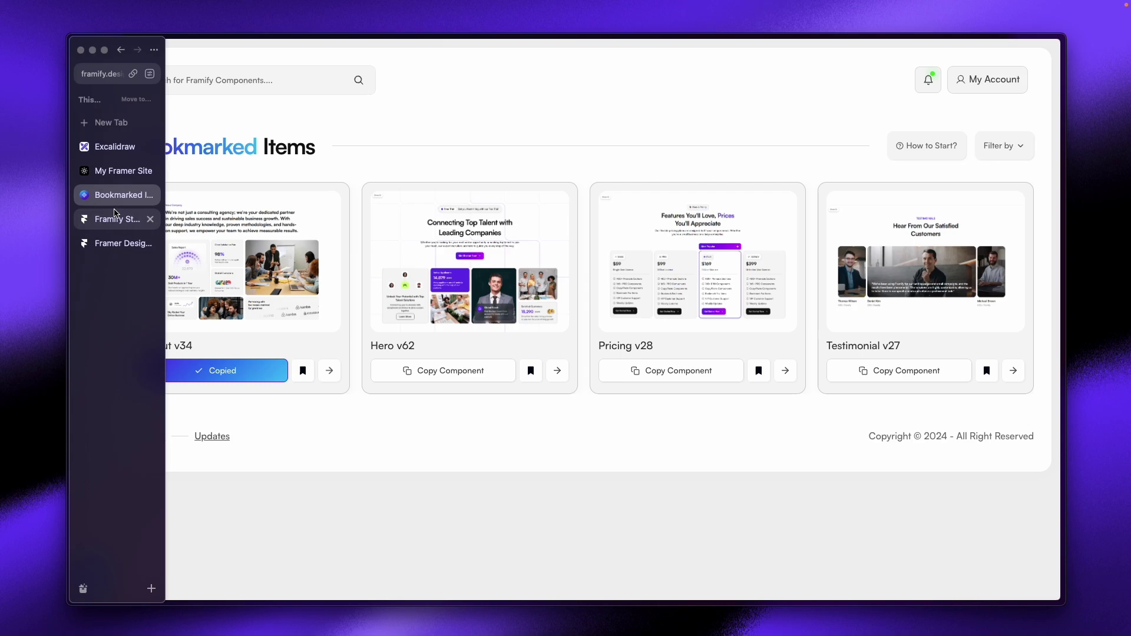
left_click(118, 217)
left_click(366, 205)
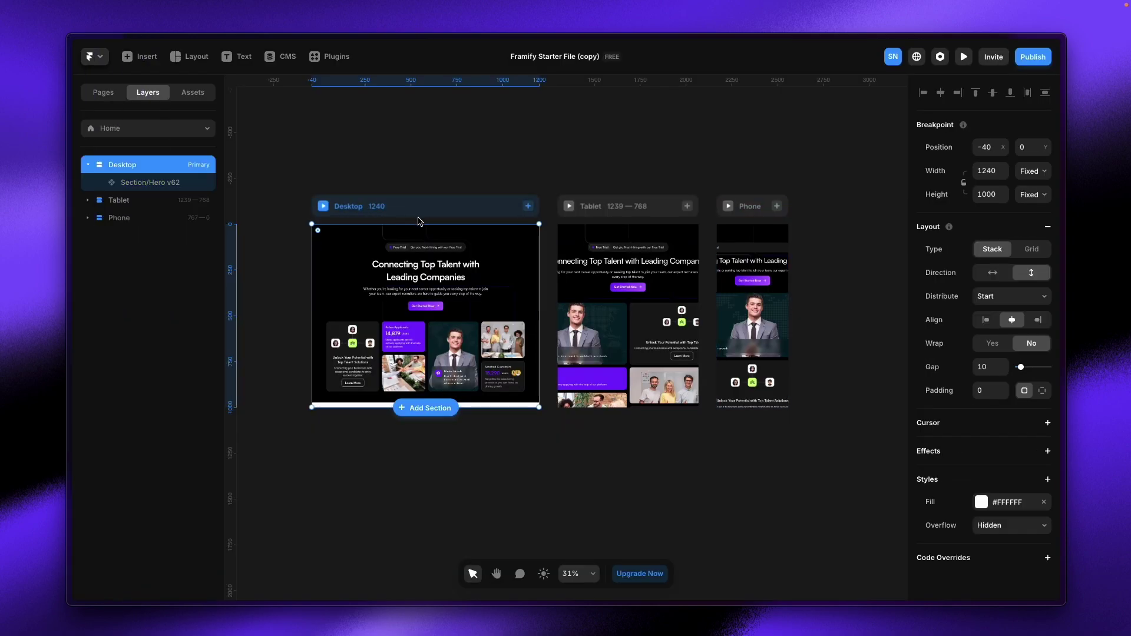
key("super+v")
Step: Copy the Pricing v28 component from the Framify bookmarked items and select the starter file's Desktop breakpoint
mouse_move(13, 260)
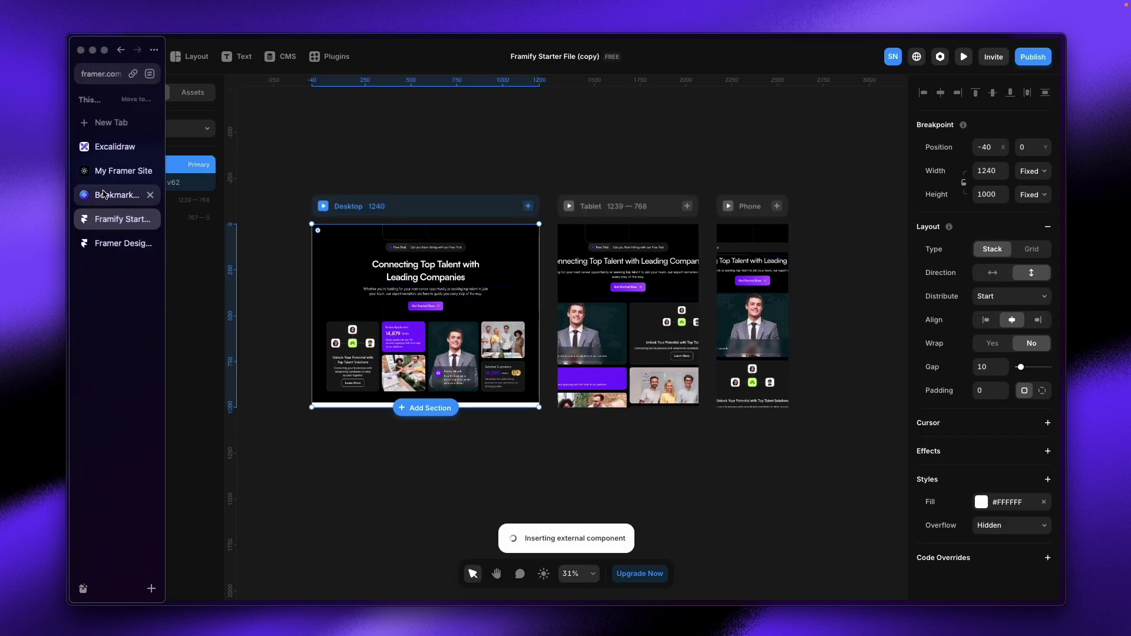
left_click(103, 194)
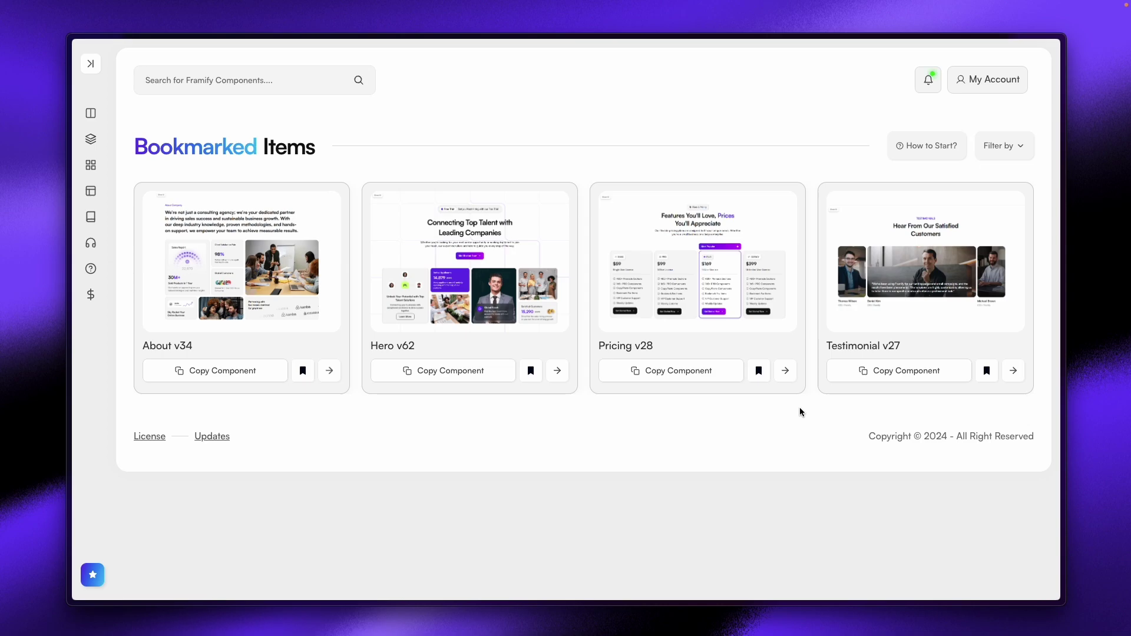
left_click(699, 374)
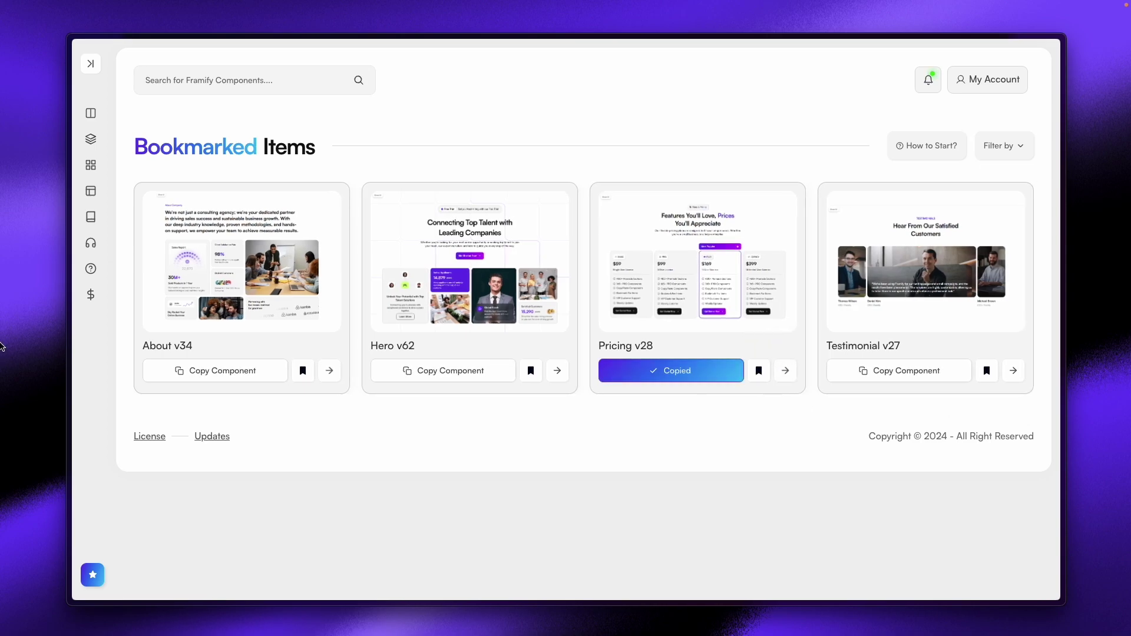
mouse_move(121, 180)
left_click(121, 219)
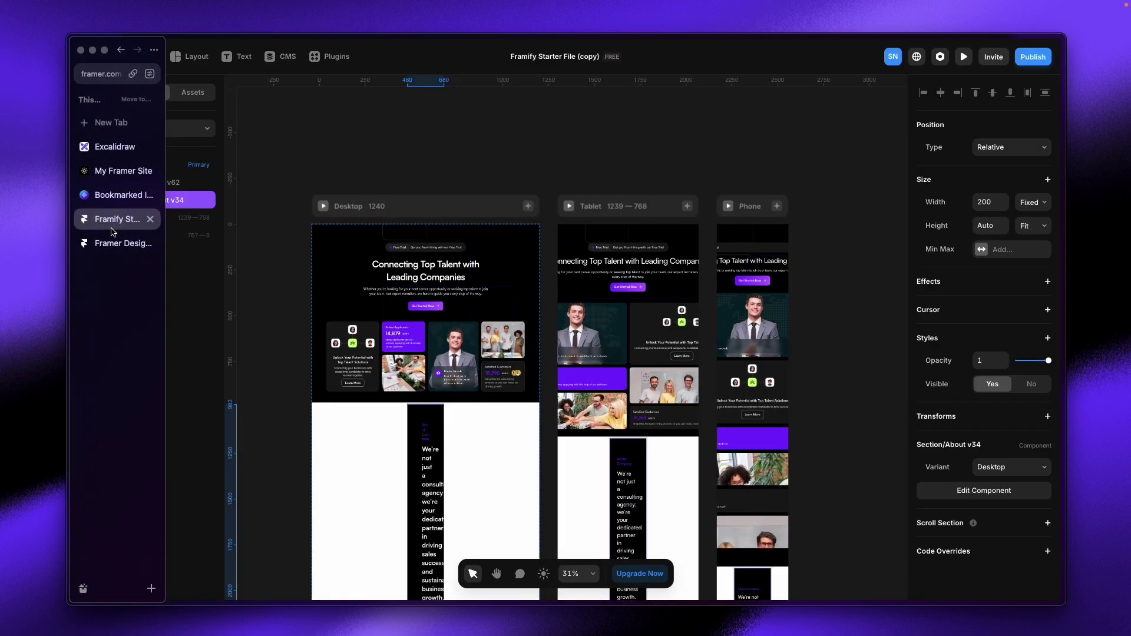
left_click(423, 205)
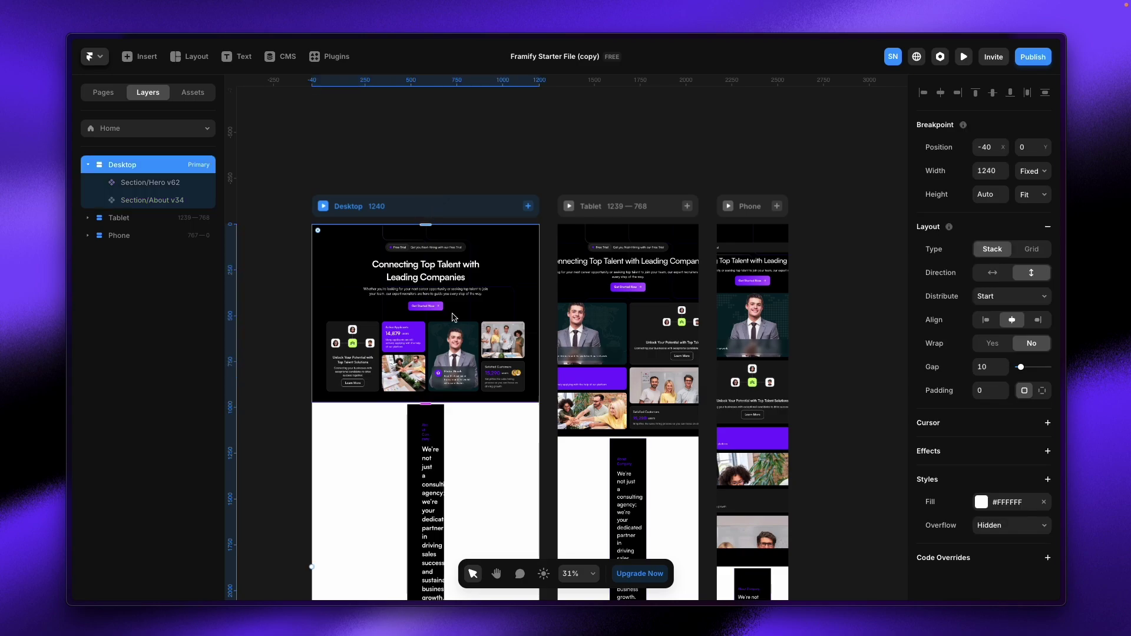
Step: Set the width of the About v34 section in the Desktop breakpoint to Fill
left_click(418, 455)
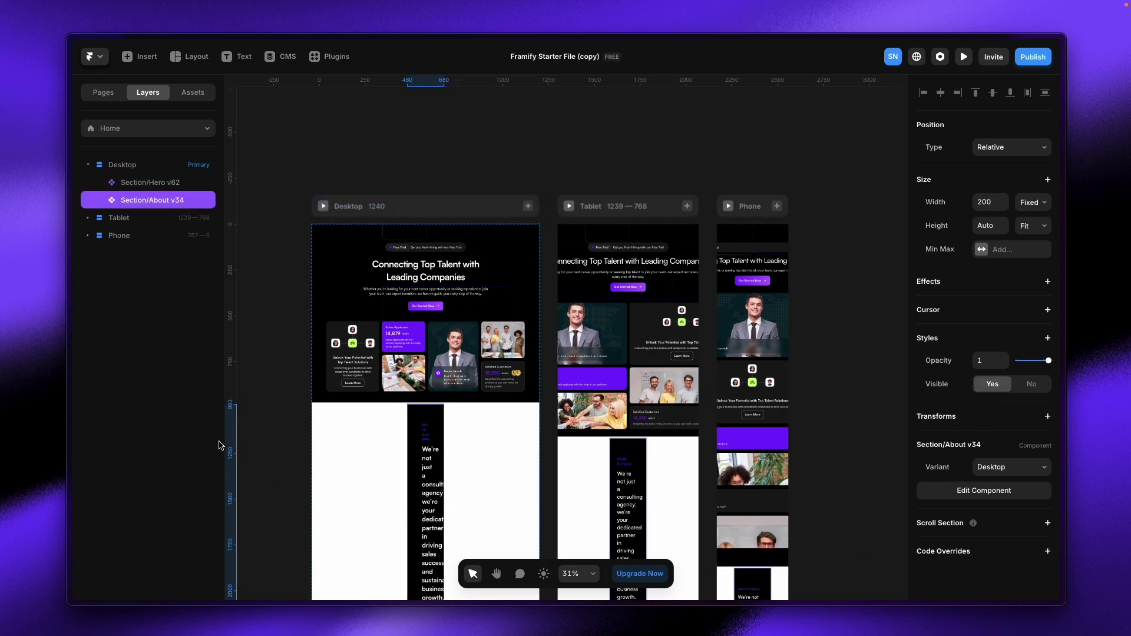
scroll(327, 431, "down", 4)
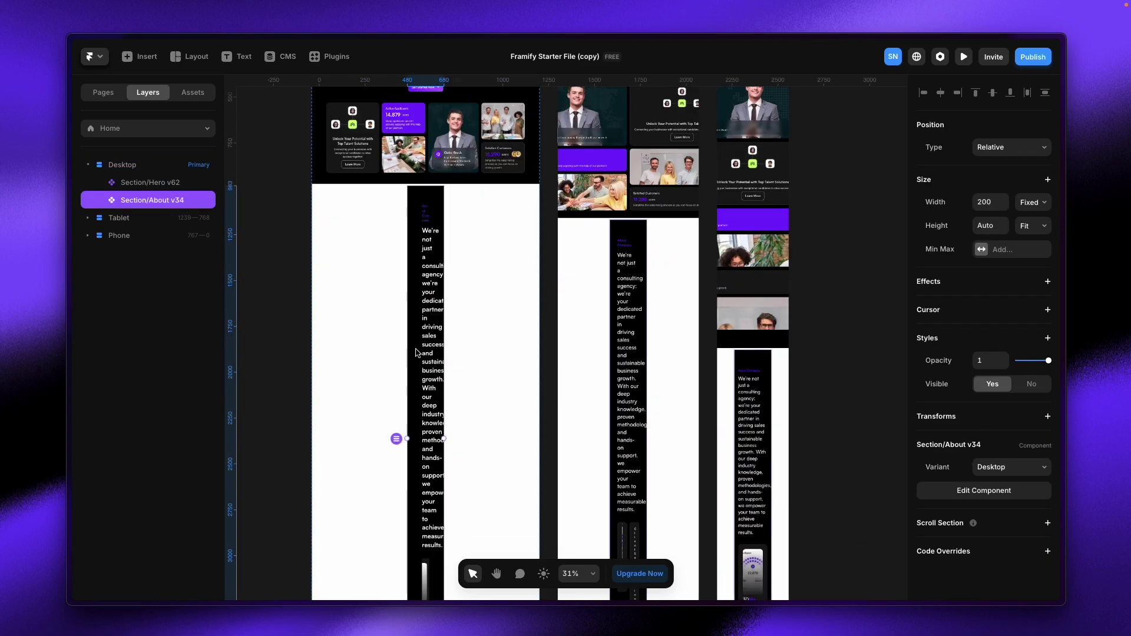
left_click(1032, 202)
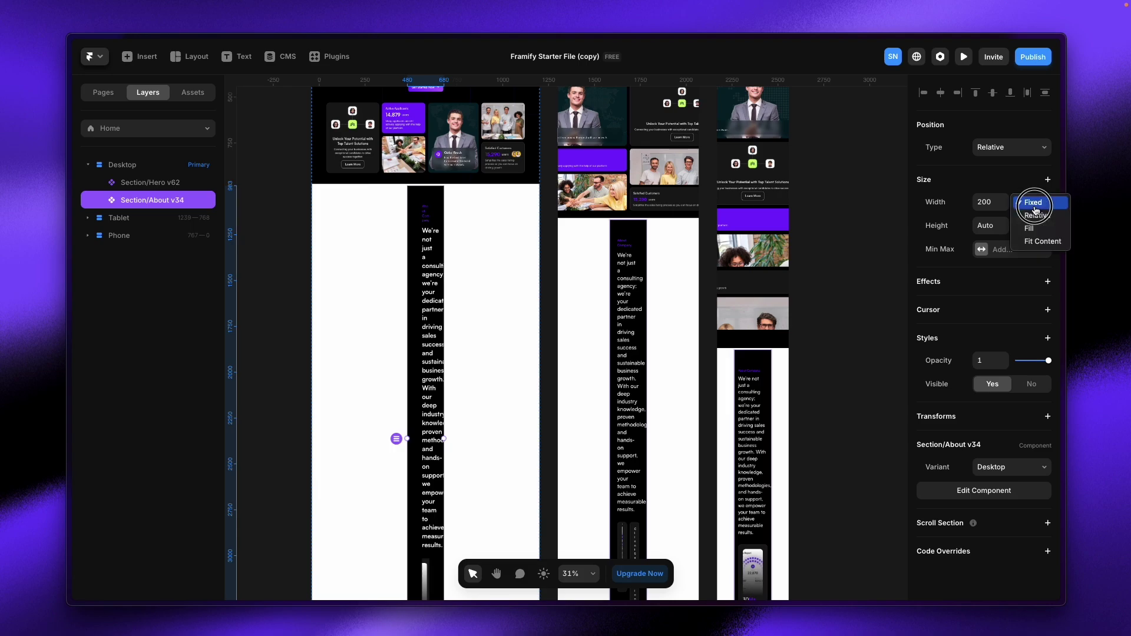
left_click(1032, 234)
scroll(454, 256, "up", 1)
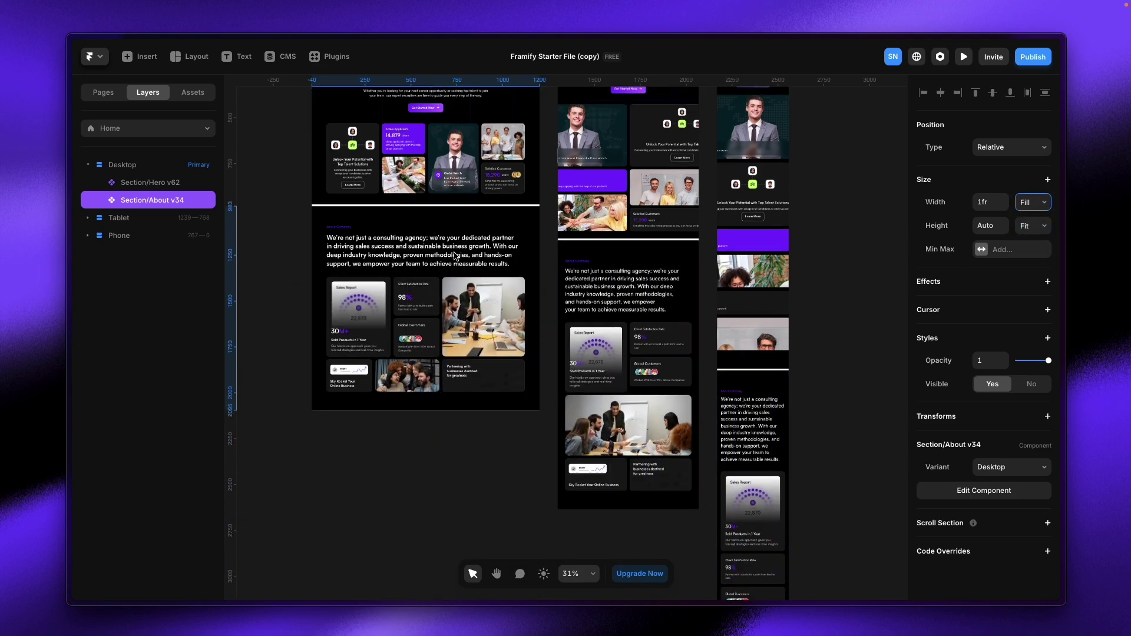
Step: Set the Desktop breakpoint's stack gap to 0 to close the space between the Hero and About sections
scroll(455, 256, "up", 3)
left_click(457, 148)
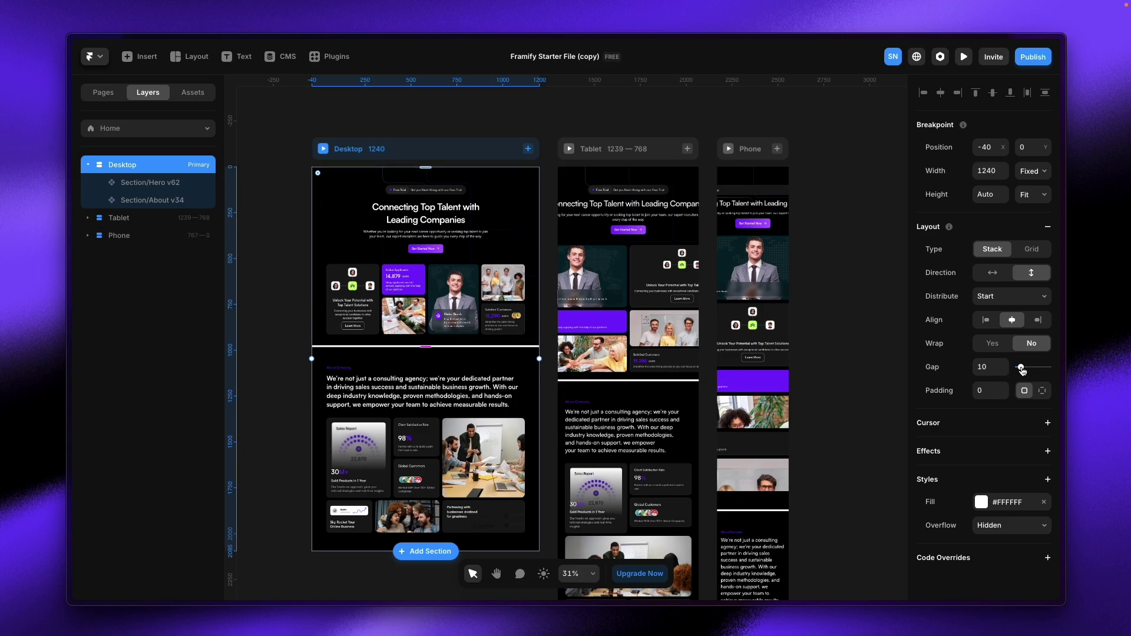
left_click_drag(1022, 370, 1002, 368)
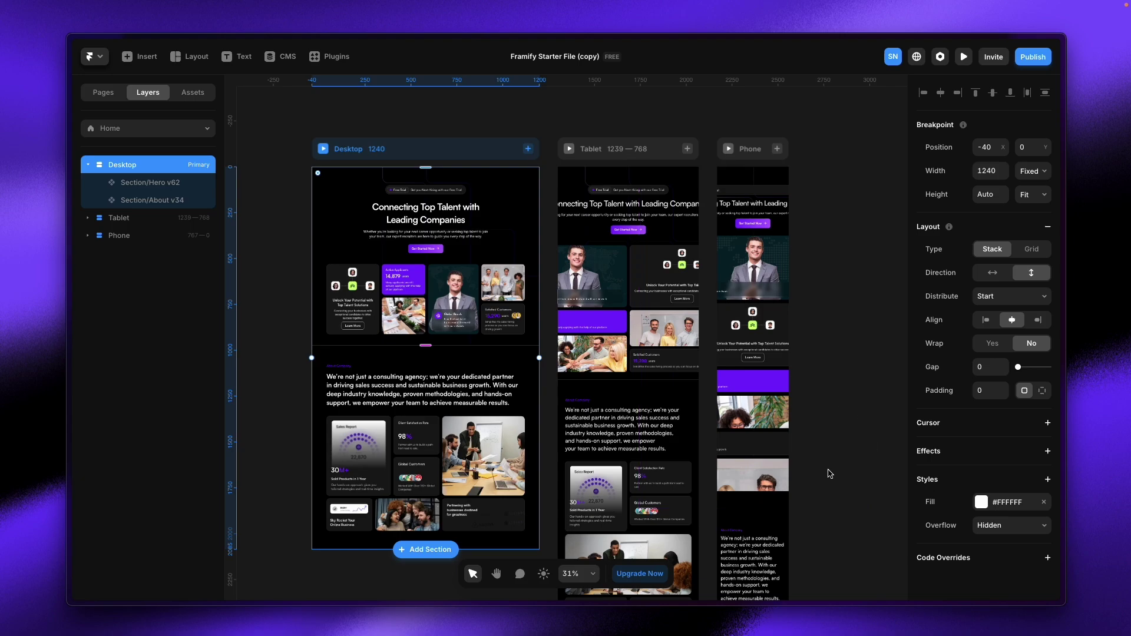
scroll(770, 324, "down", 1)
scroll(770, 323, "up", 2)
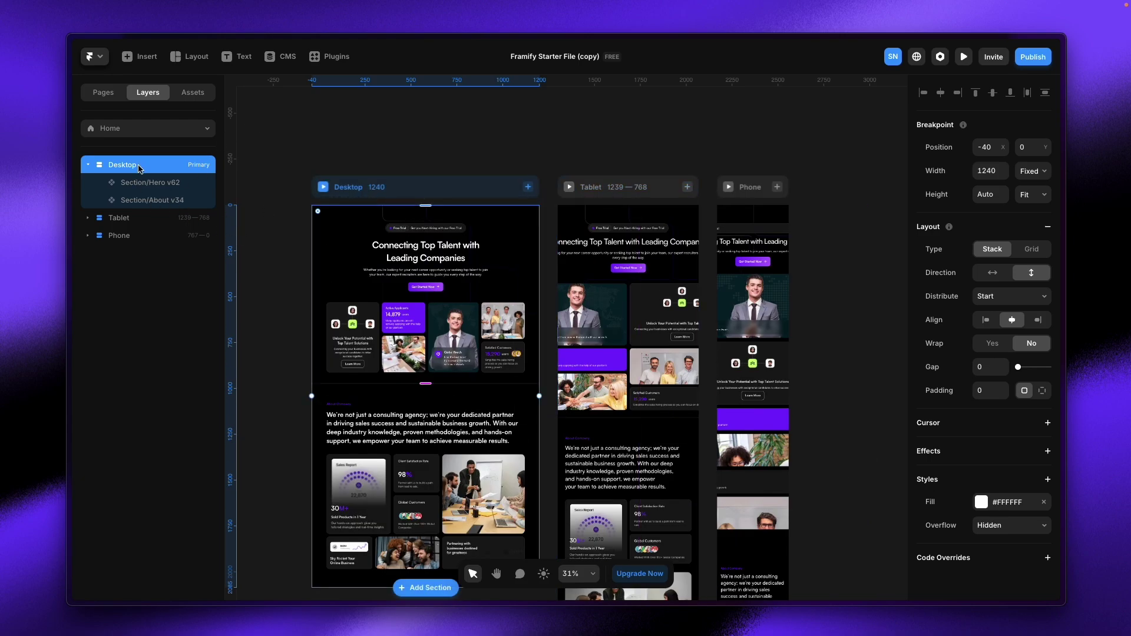
Step: Go to Framify's premade Navigation sections, then bookmark and copy the Nav Bar v2 component
mouse_move(61, 156)
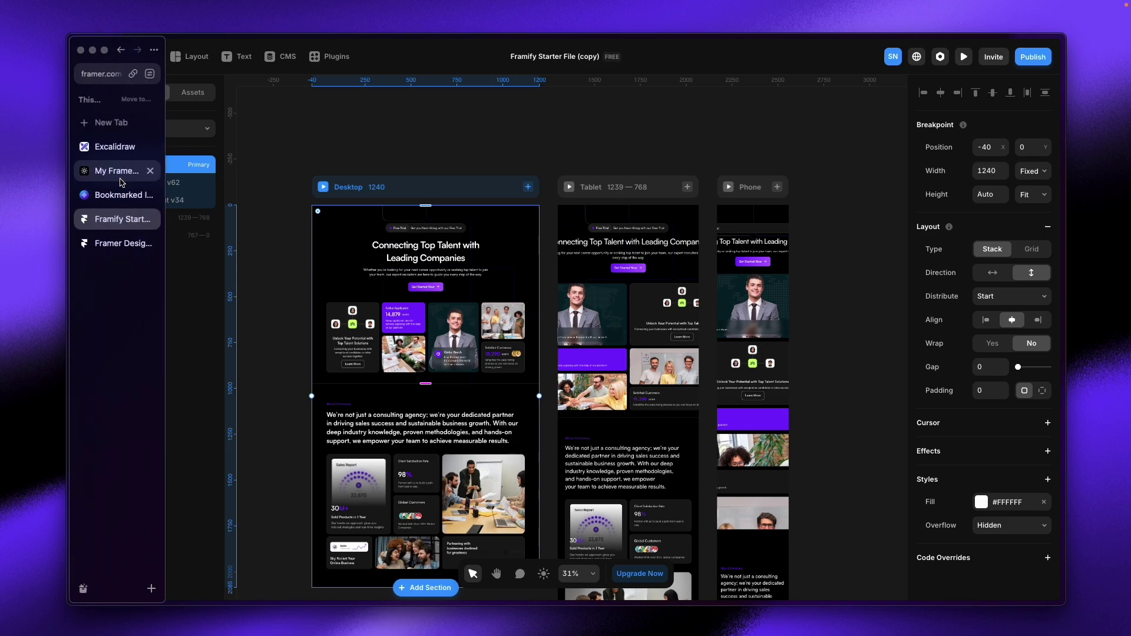
left_click(106, 190)
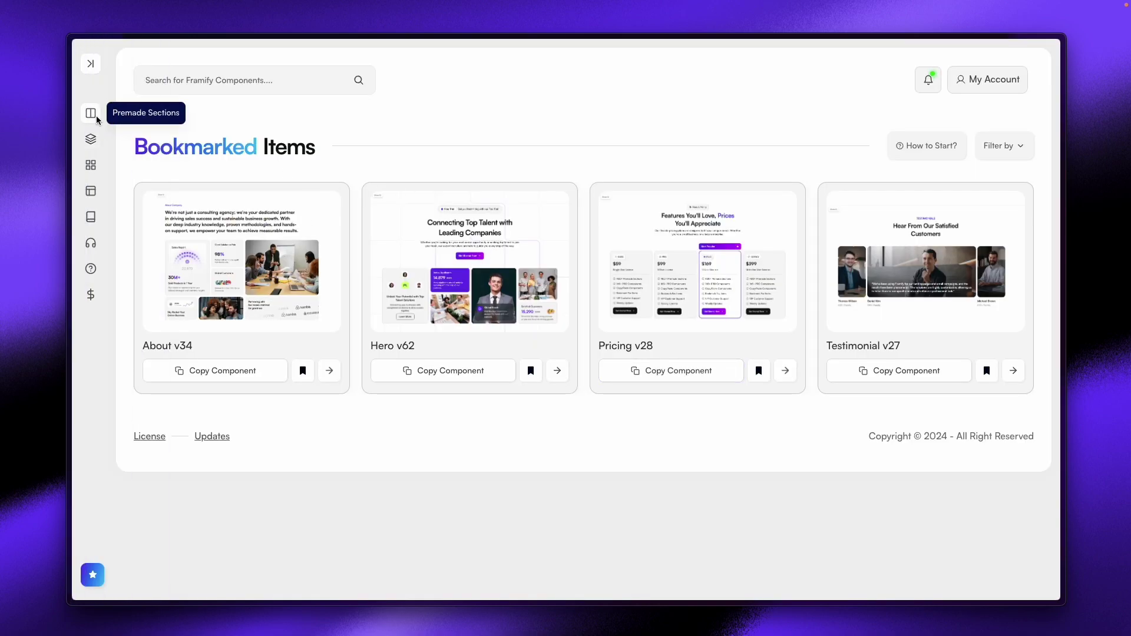
left_click(91, 113)
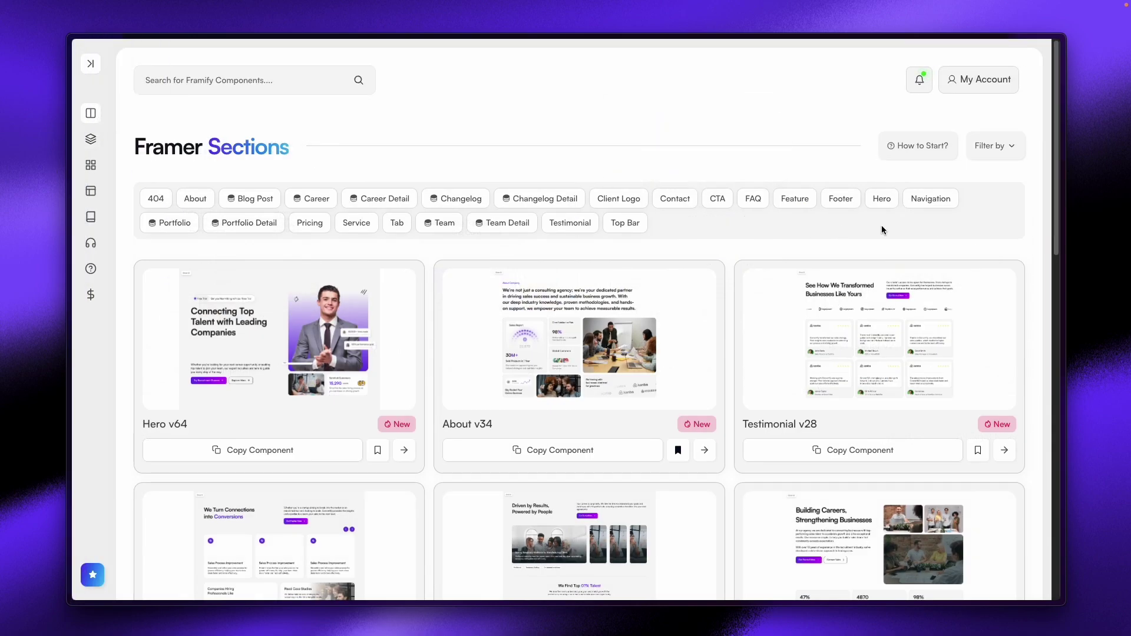
left_click(917, 202)
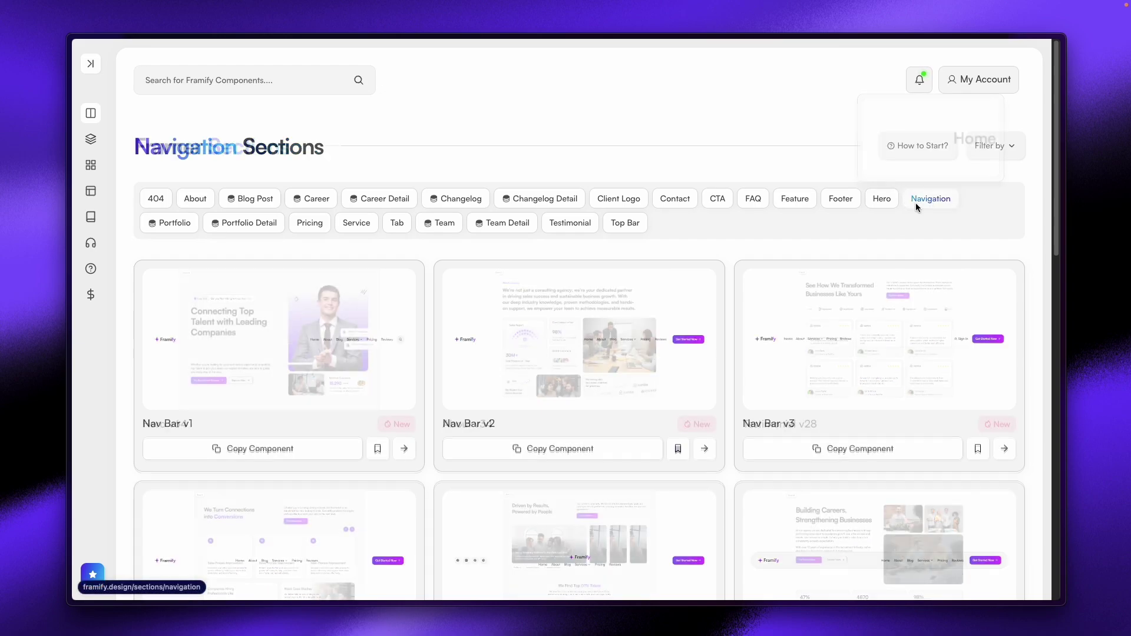
left_click(677, 450)
left_click(617, 461)
Step: Switch to the Framify Starter File in Framer and paste Nav Bar v2 into the Desktop breakpoint
mouse_move(77, 195)
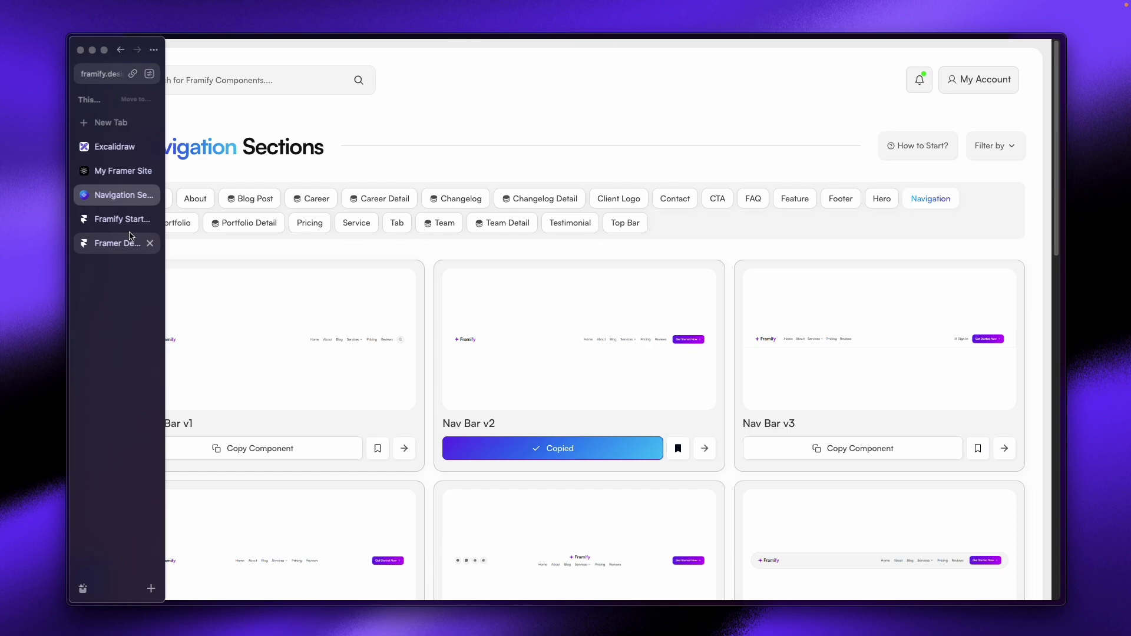
left_click(120, 218)
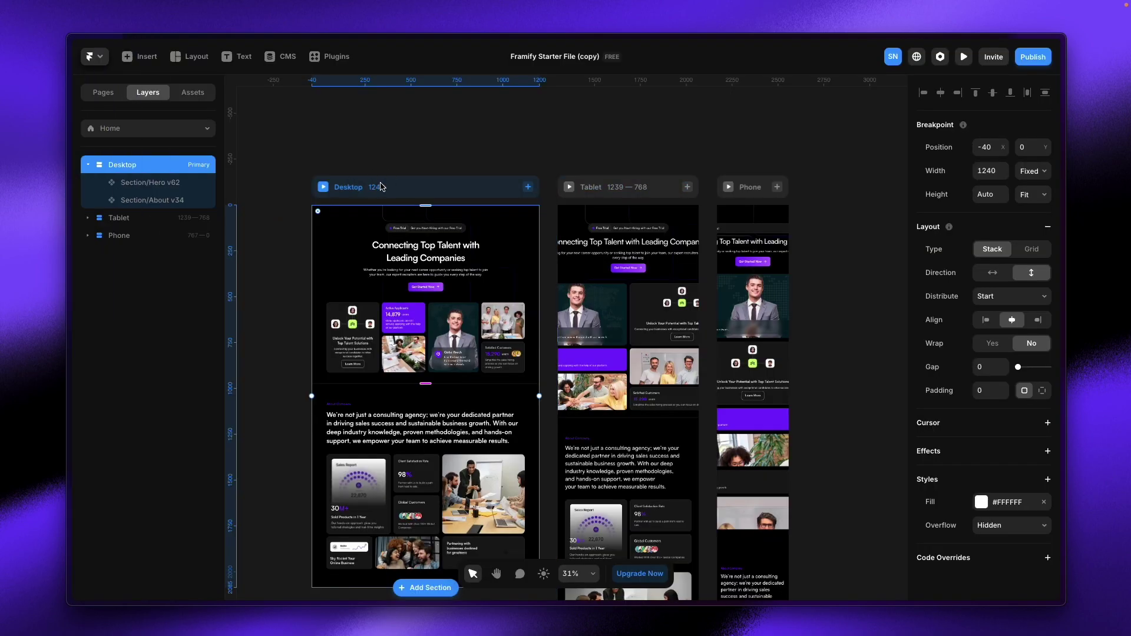
key("super+v")
Step: Copy Footer v1 from Framify's Footer sections and paste it into the starter file's Desktop breakpoint
mouse_move(139, 173)
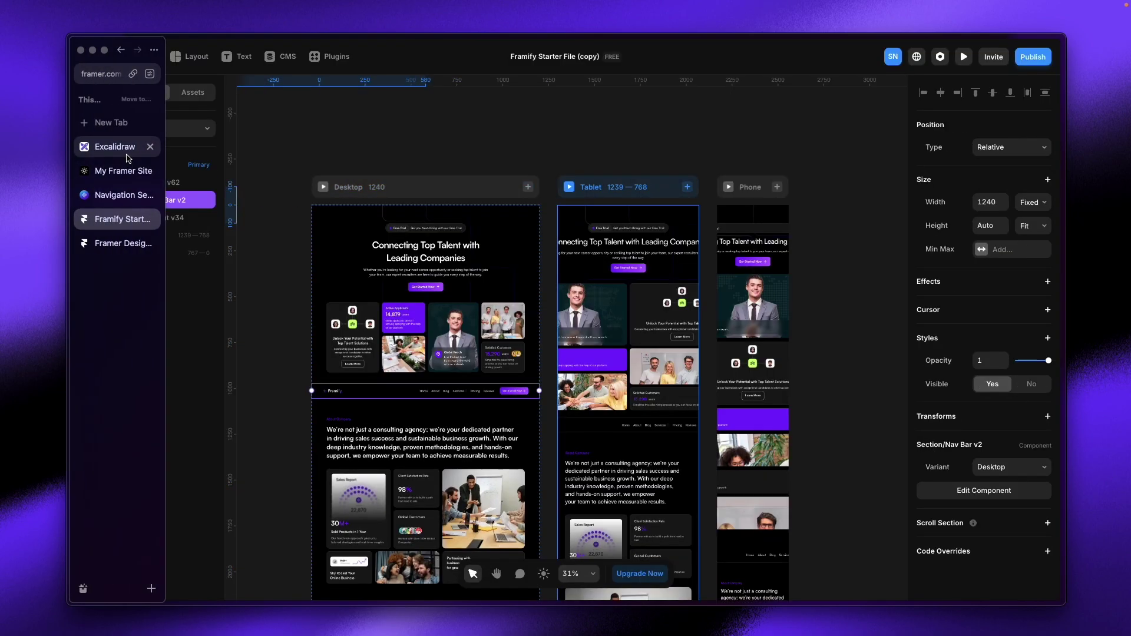
left_click(121, 195)
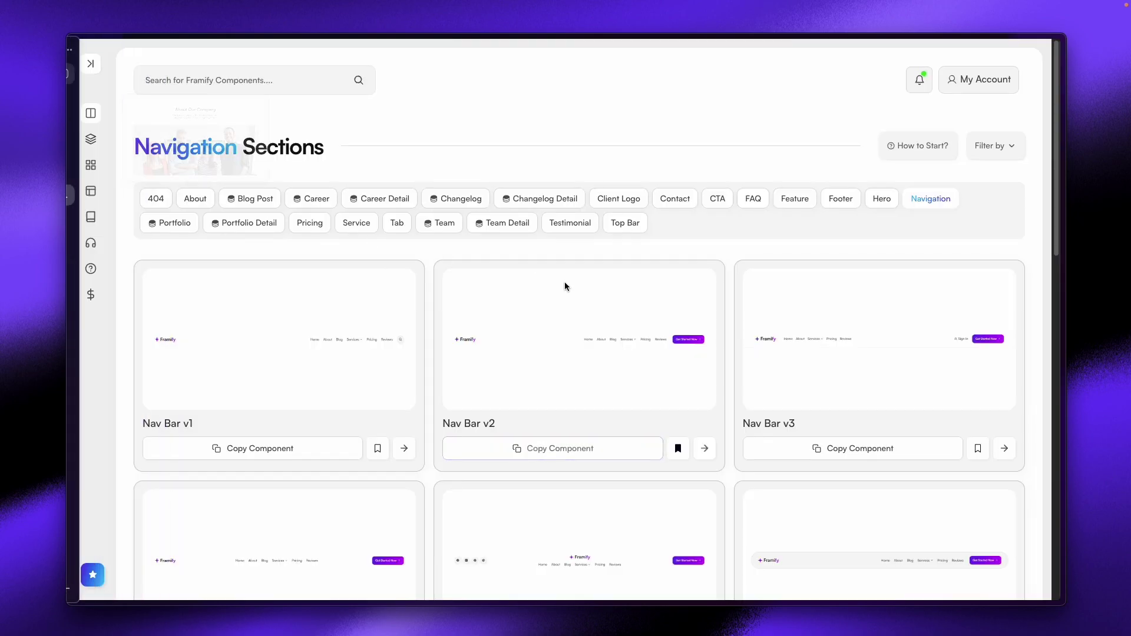
left_click(841, 199)
left_click(288, 447)
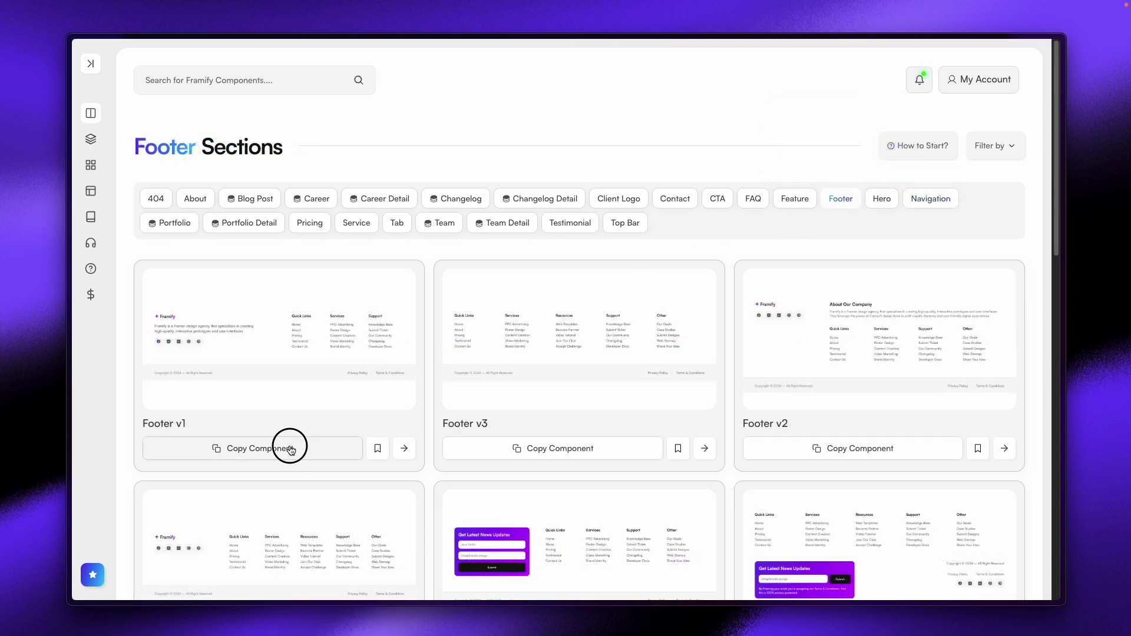
mouse_move(71, 298)
left_click(119, 220)
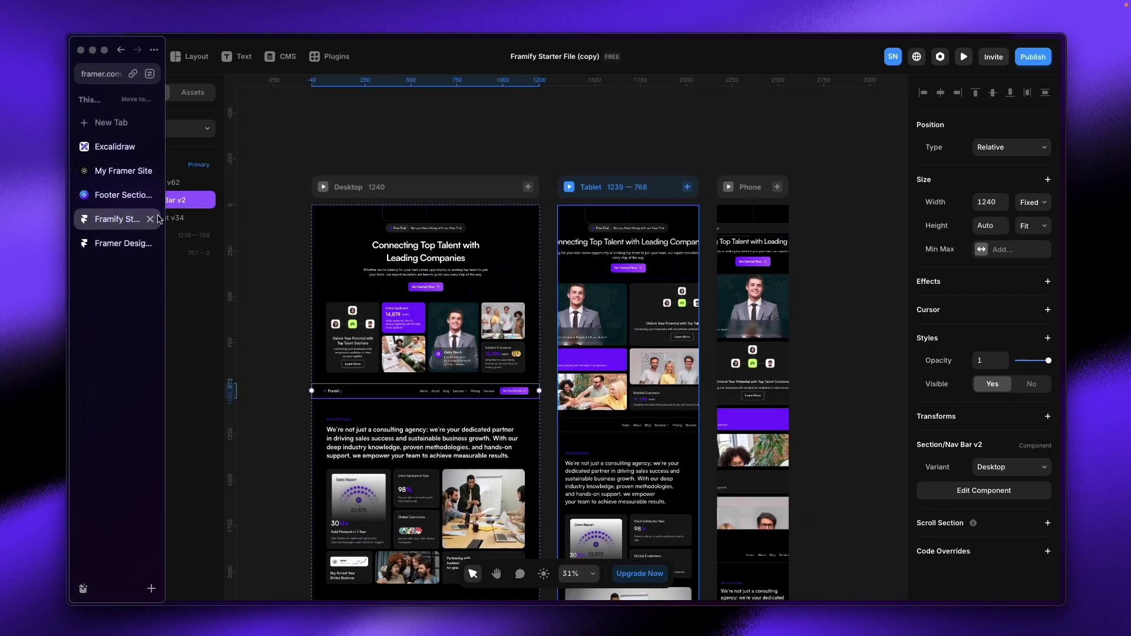
left_click(411, 192)
key("ctrl+v")
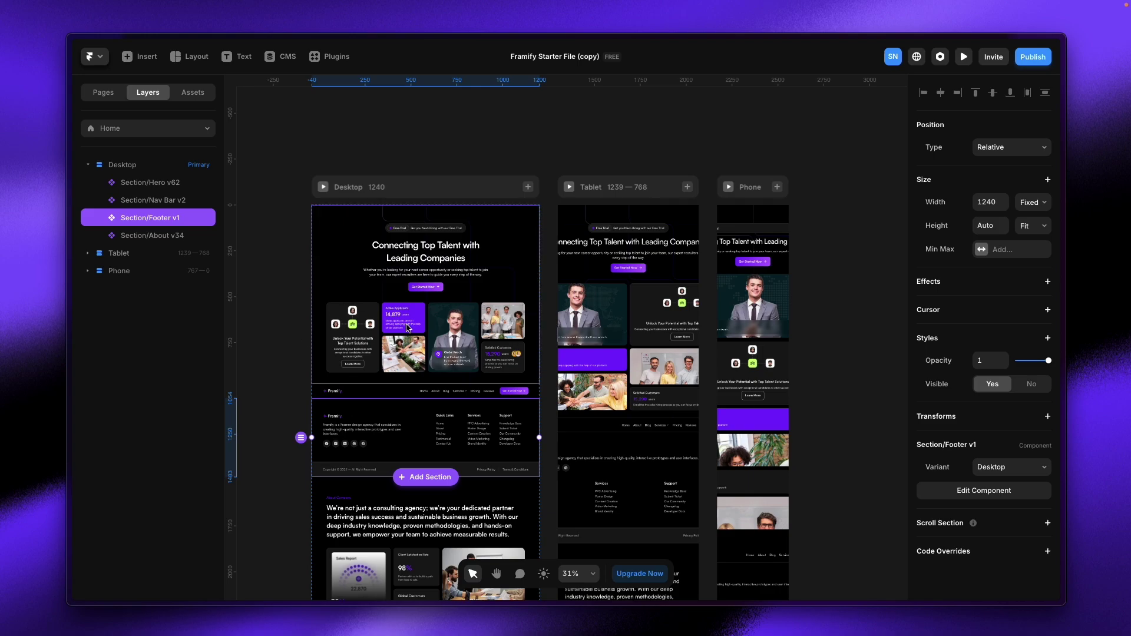
Step: Unlink and replace all instances of Hero v62 to edit it, and select its heading and the portrait card column
double_click(445, 287)
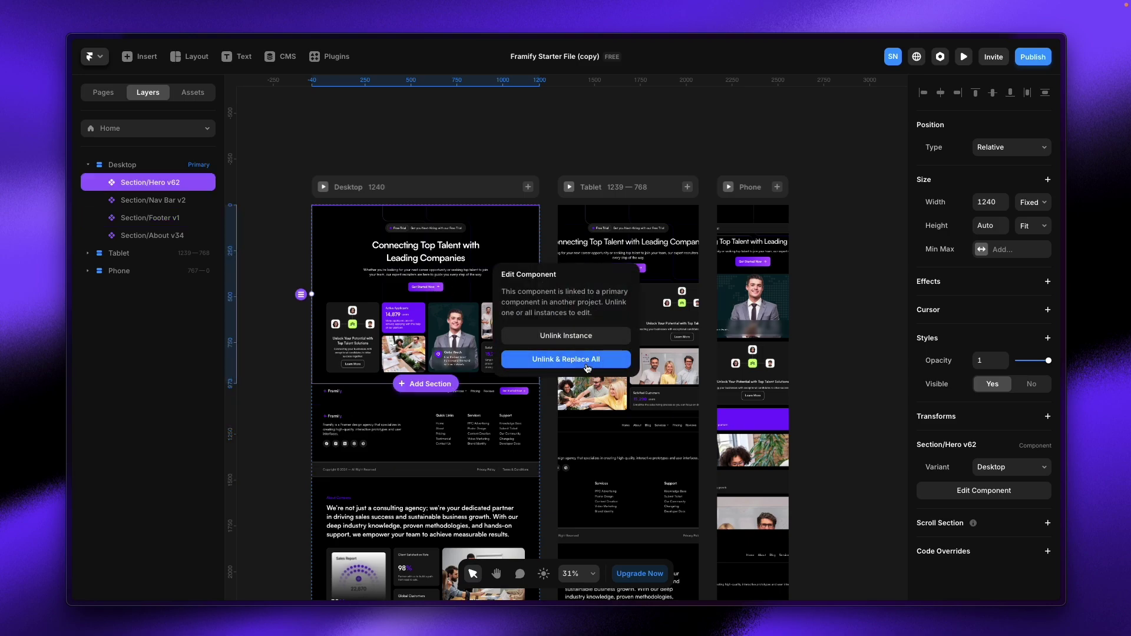
left_click(587, 361)
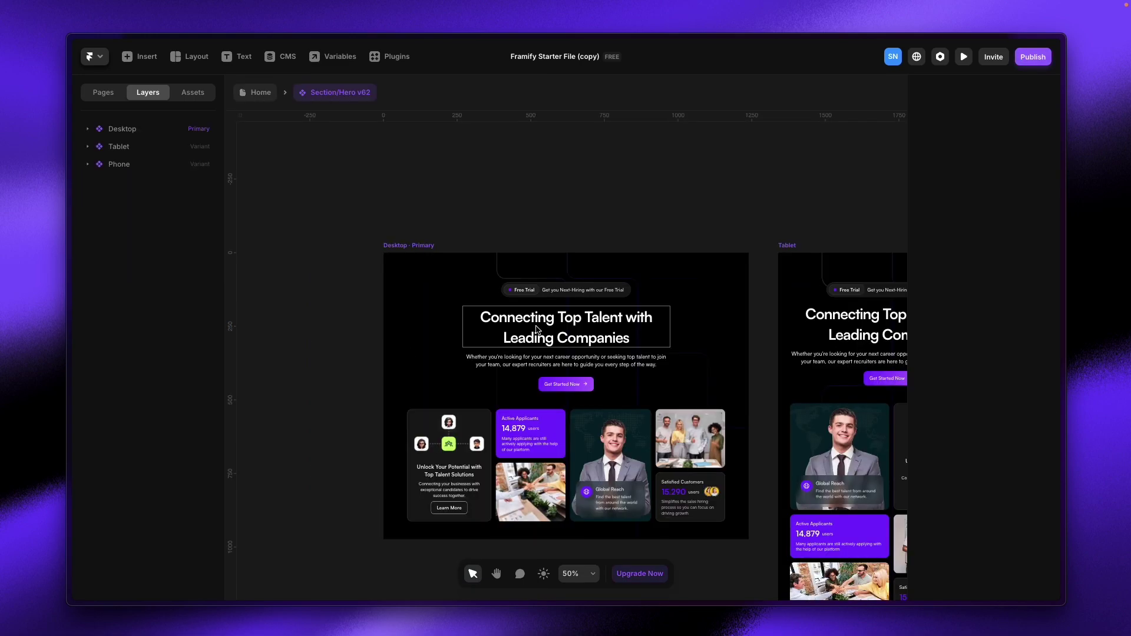
left_click(537, 330)
double_click(536, 327)
left_click(589, 451)
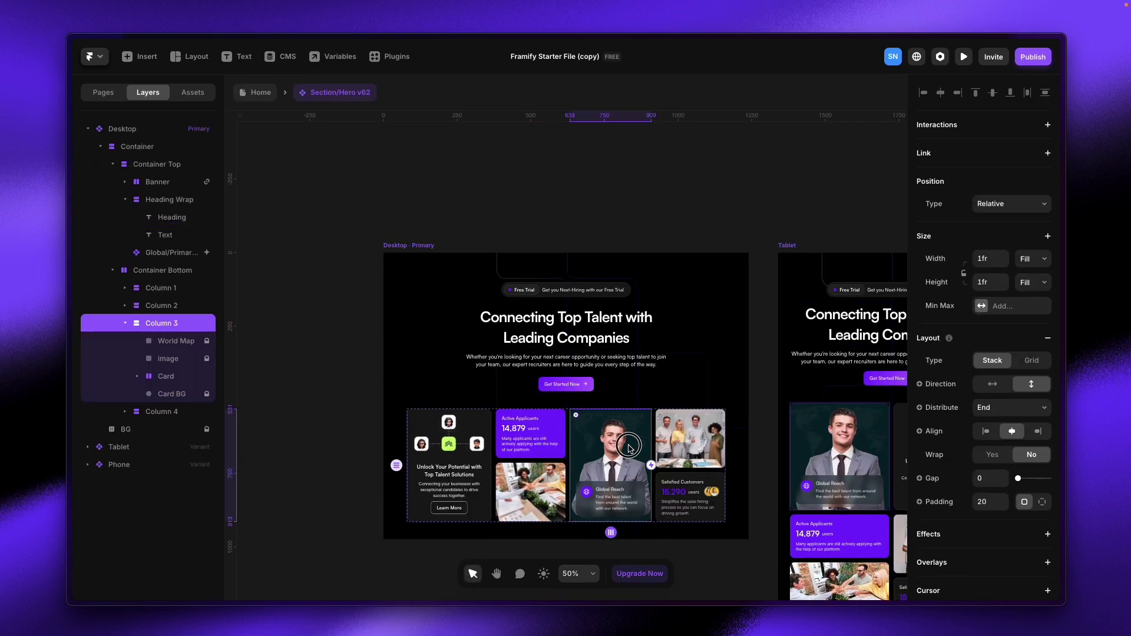
scroll(966, 469, "down", 5)
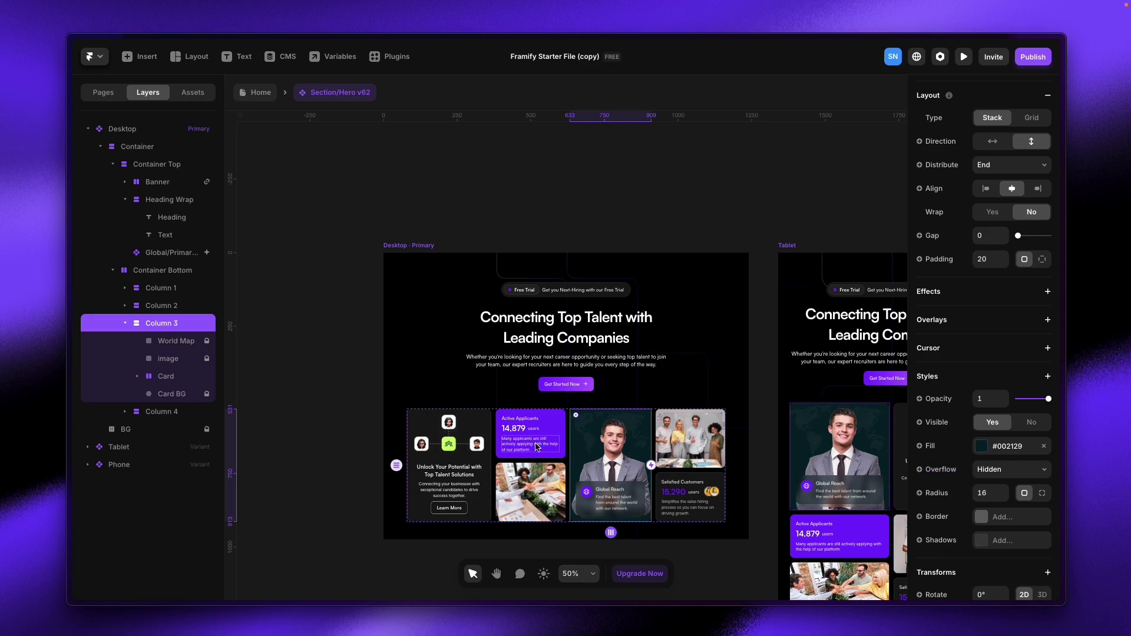
Step: Try to unlock the World Map layer in Column 3 of the Hero v62 component
left_click(199, 344)
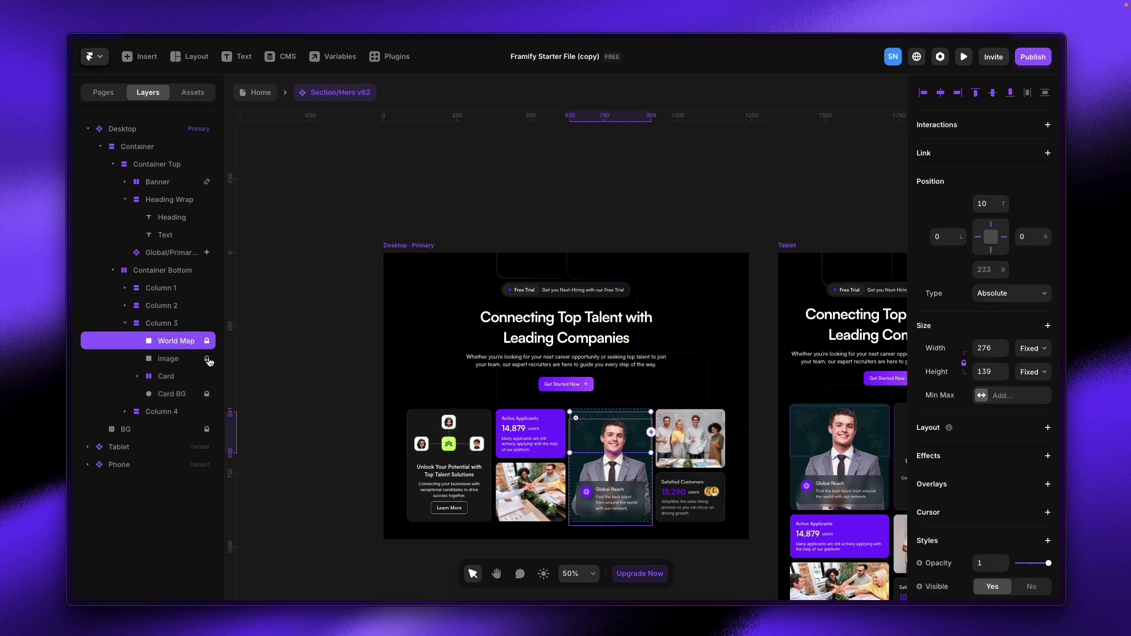
right_click(210, 346)
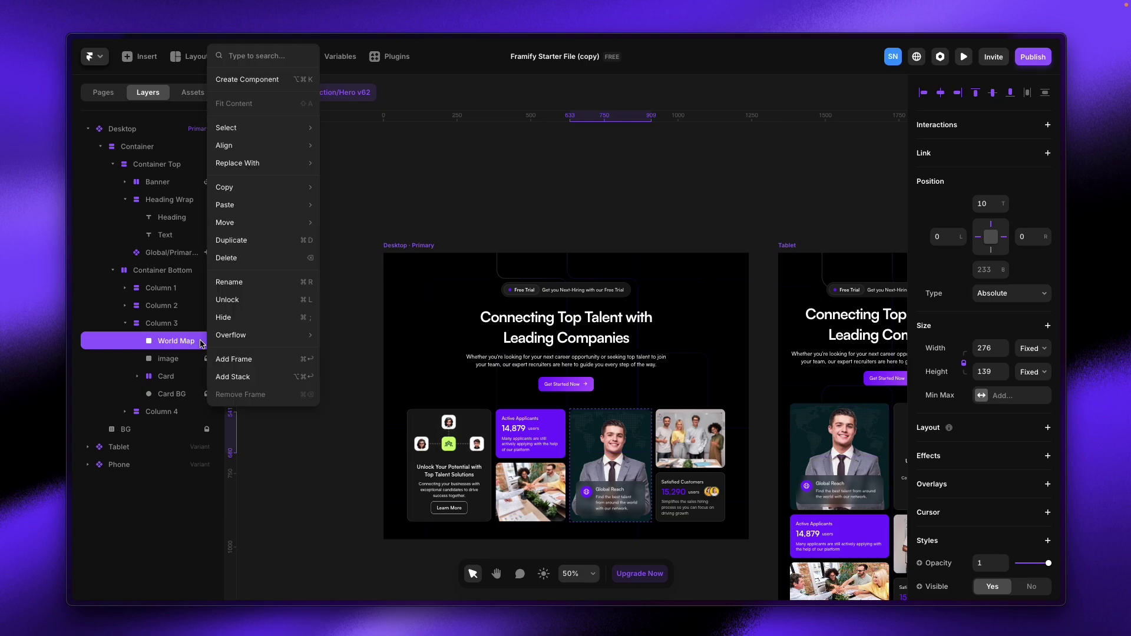
left_click(248, 301)
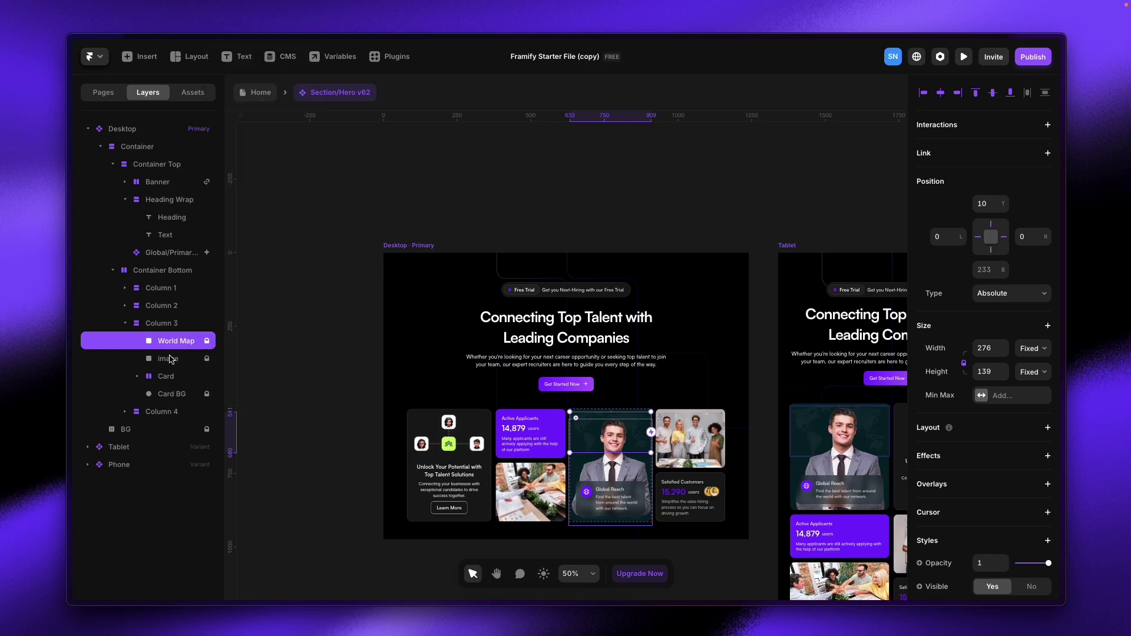
Step: Return to the Home page, choose the Tablet variant for Hero v62 in the Tablet breakpoint and set its width to Fill
left_click(256, 93)
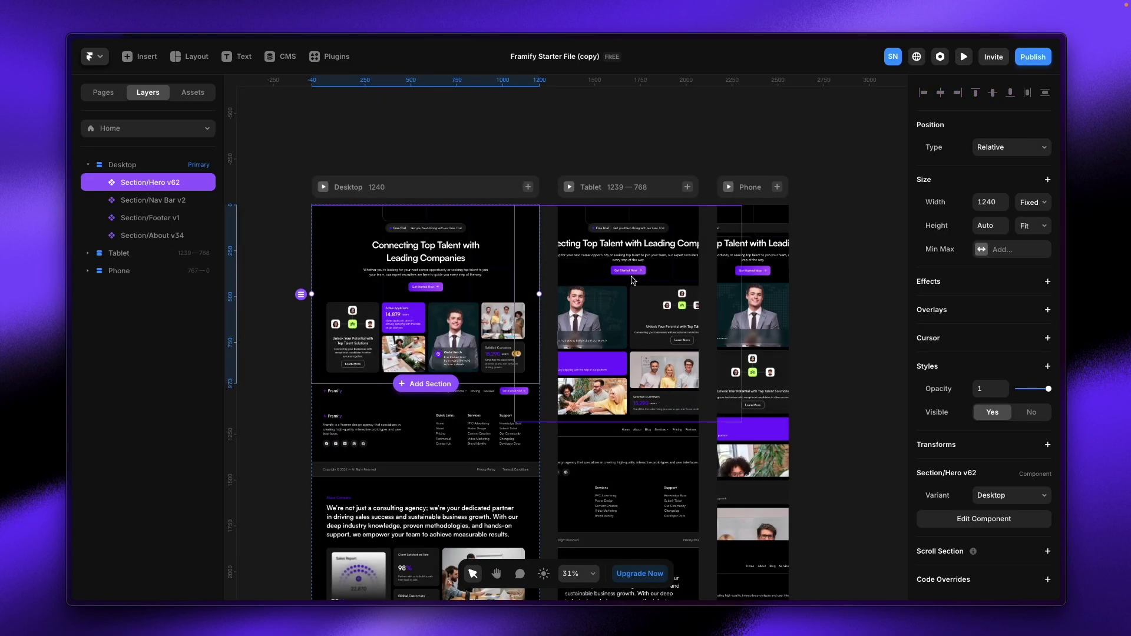
left_click(589, 283)
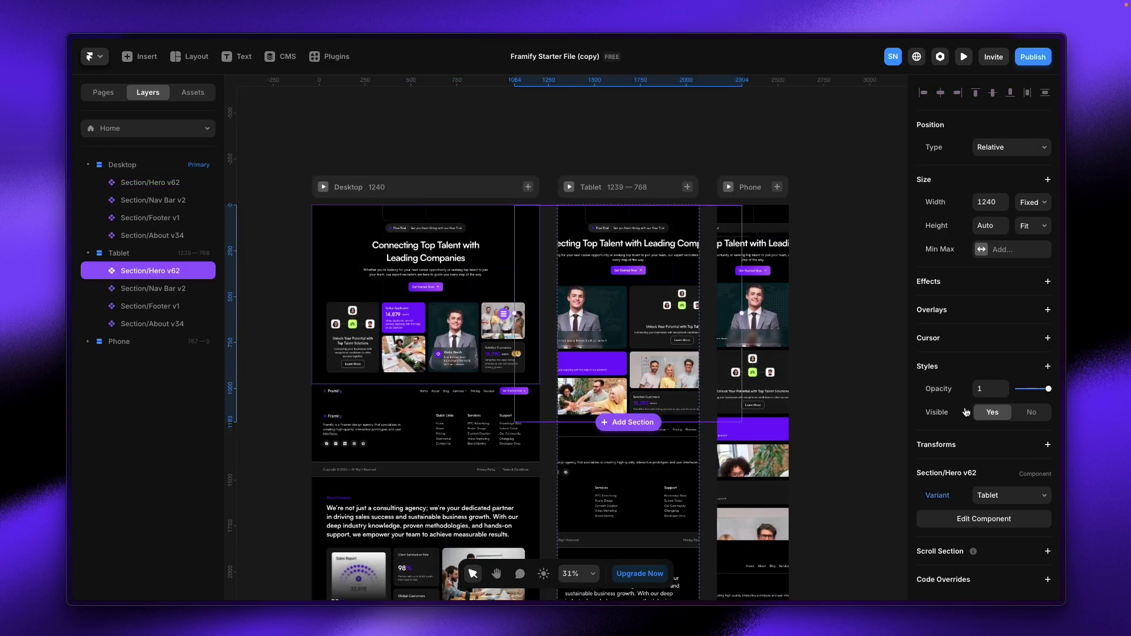
left_click(995, 499)
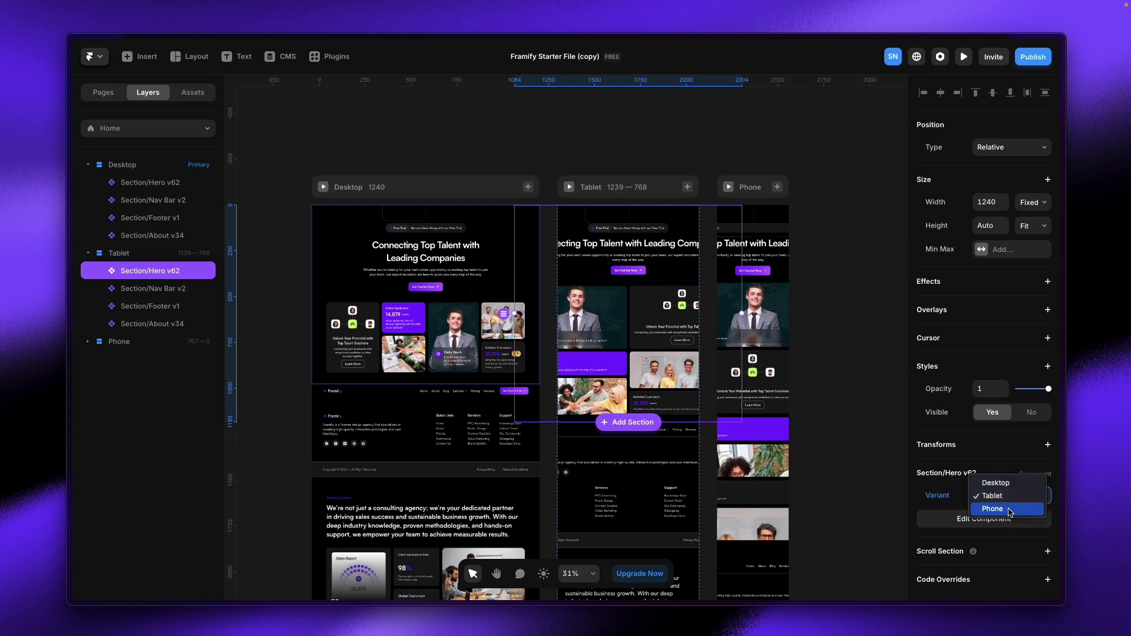
left_click(997, 496)
left_click(1033, 202)
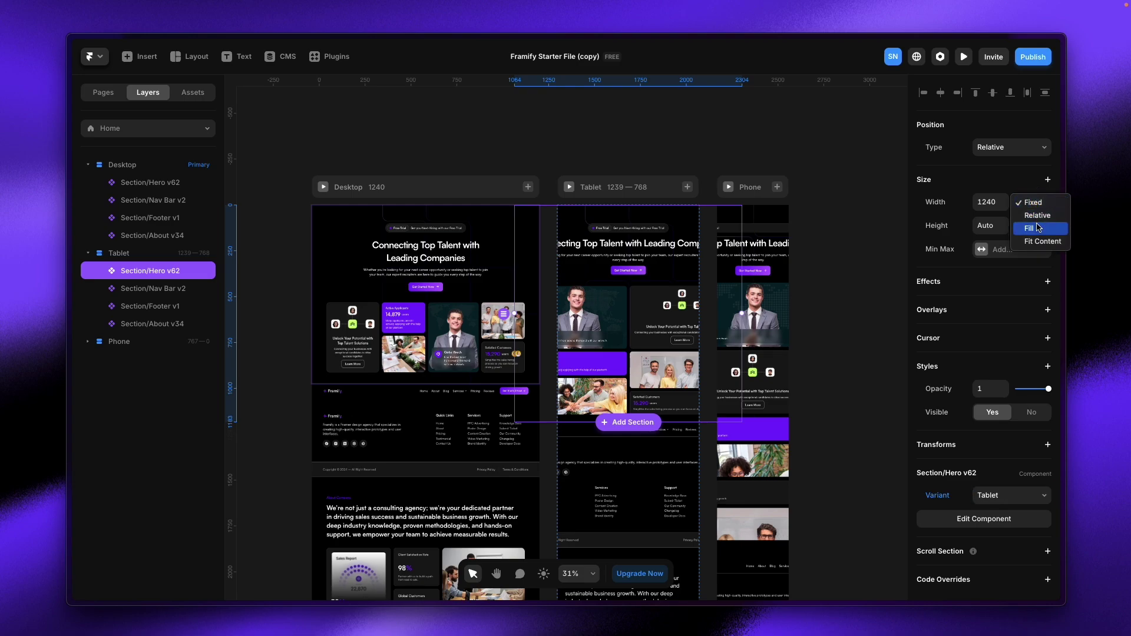
left_click(1039, 226)
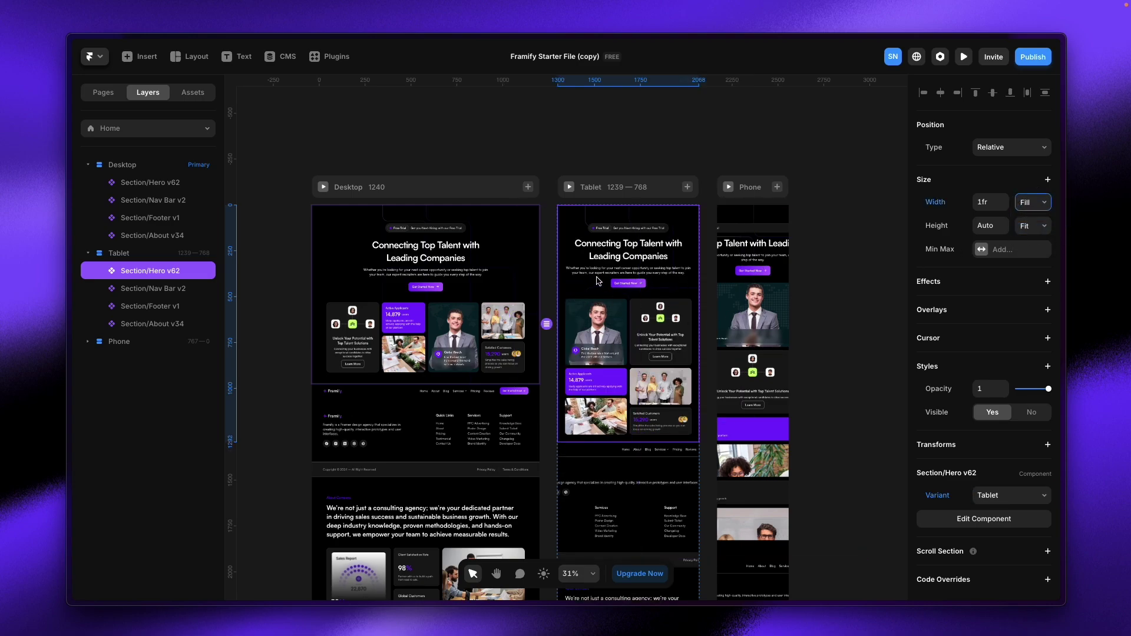
Step: Choose the Phone variant for Hero v62 in the Phone breakpoint and set its width to Fill
left_click(768, 280)
left_click(1008, 505)
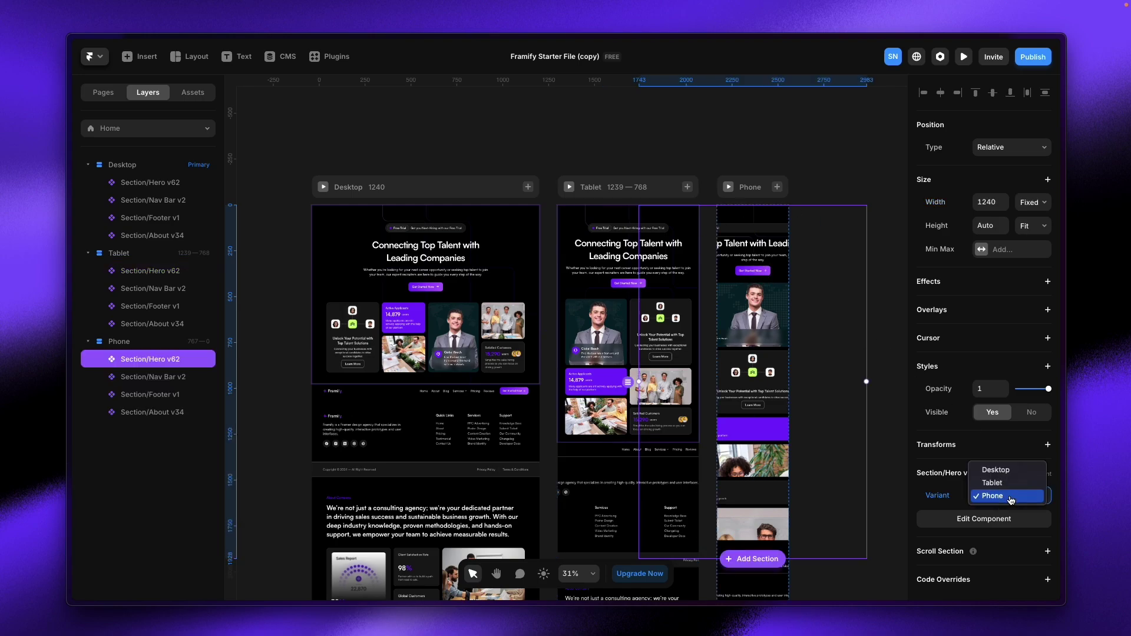
left_click(1009, 496)
left_click(1042, 203)
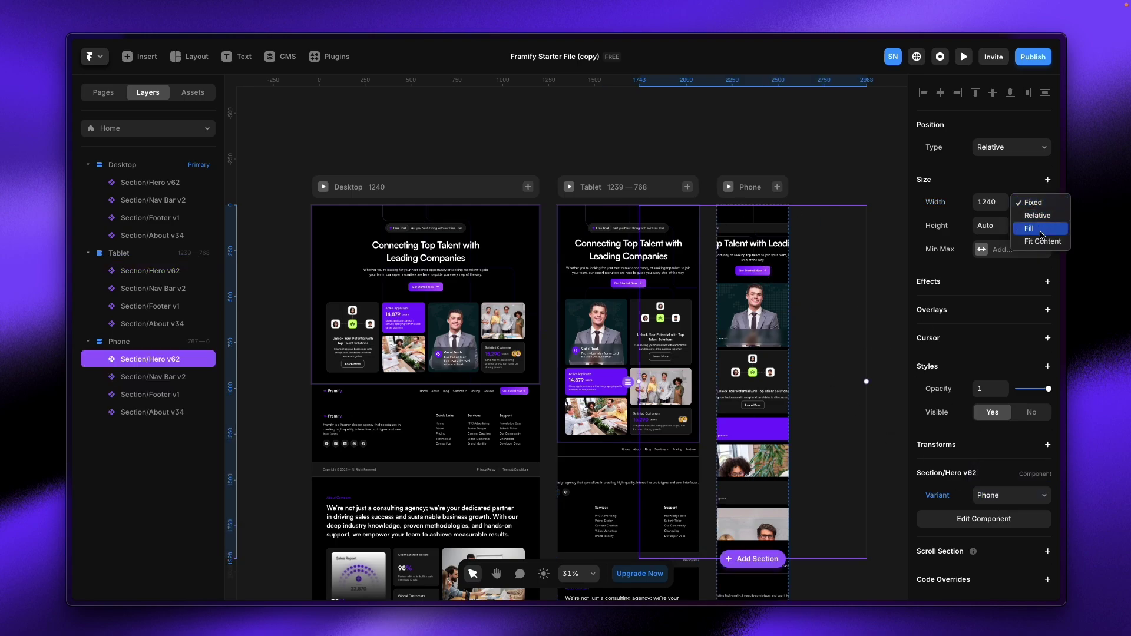
left_click(1043, 236)
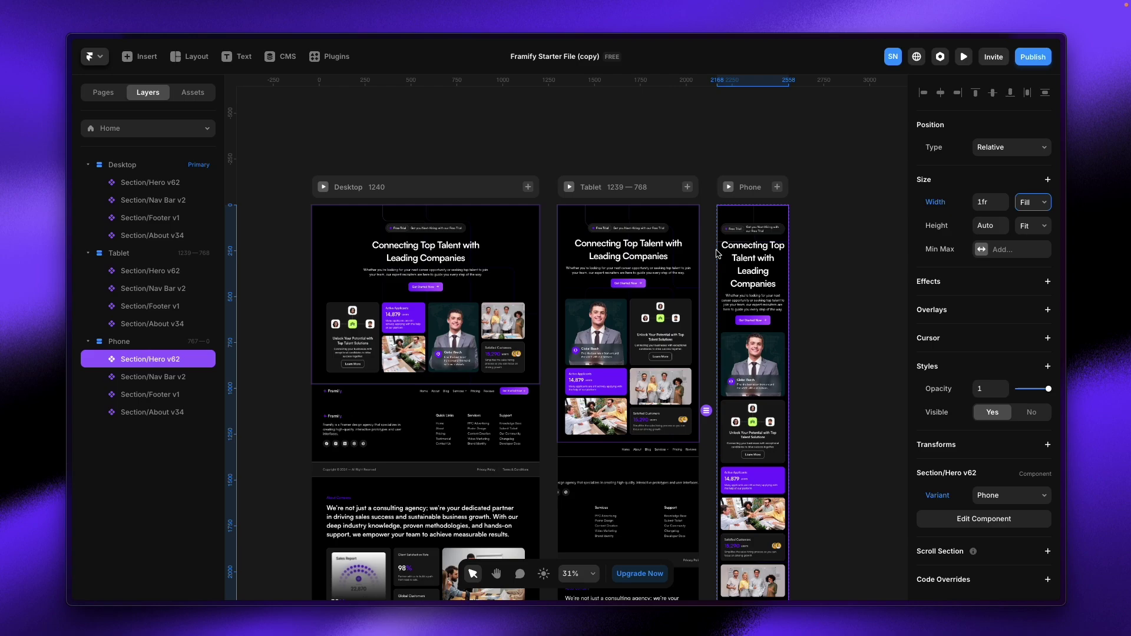
Step: Set the width of Hero v62 in the primary Desktop breakpoint to Fill
left_click(621, 239)
left_click(443, 237)
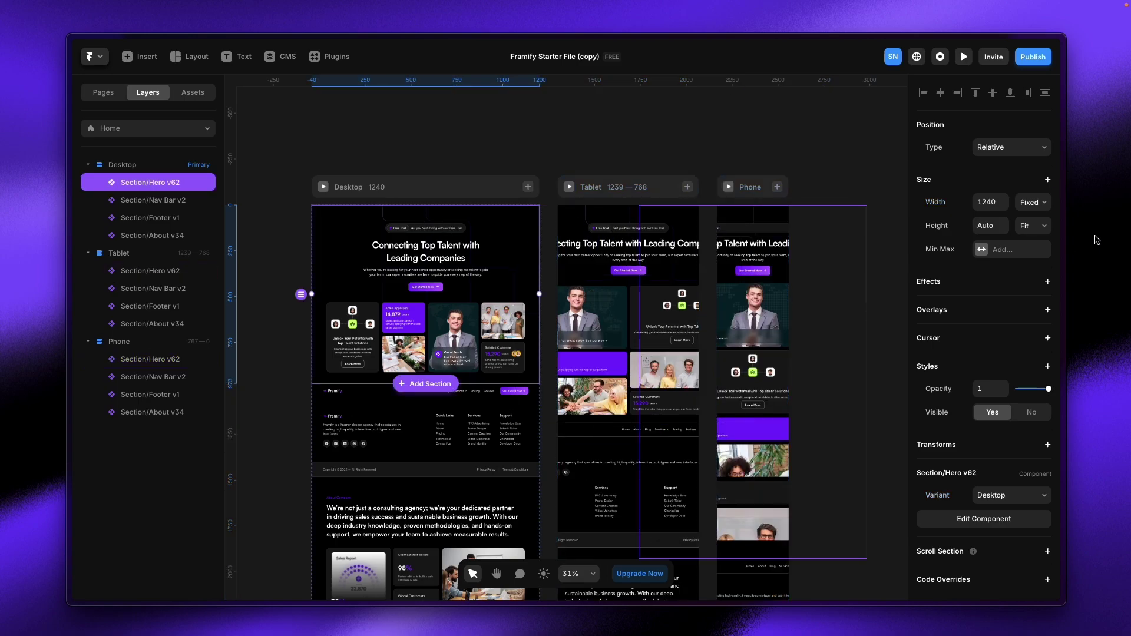
left_click(1033, 202)
key("Escape")
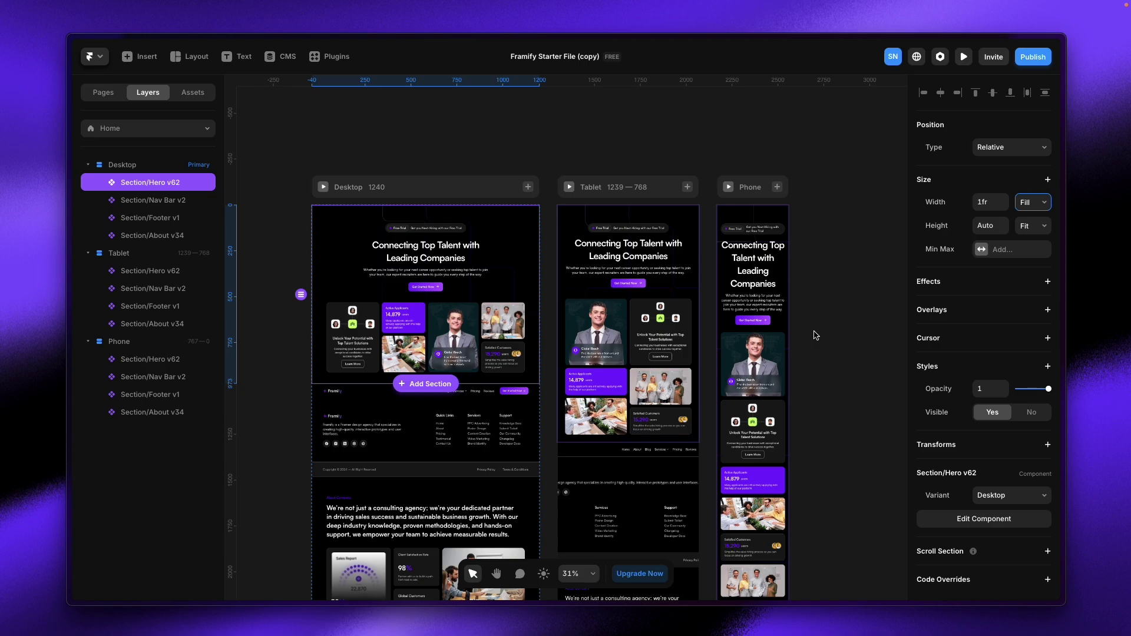
Step: Reorder the Desktop sections so that Nav Bar v2 sits above Hero v62 and Footer v1 sits below About v34
scroll(314, 332, "down", 2)
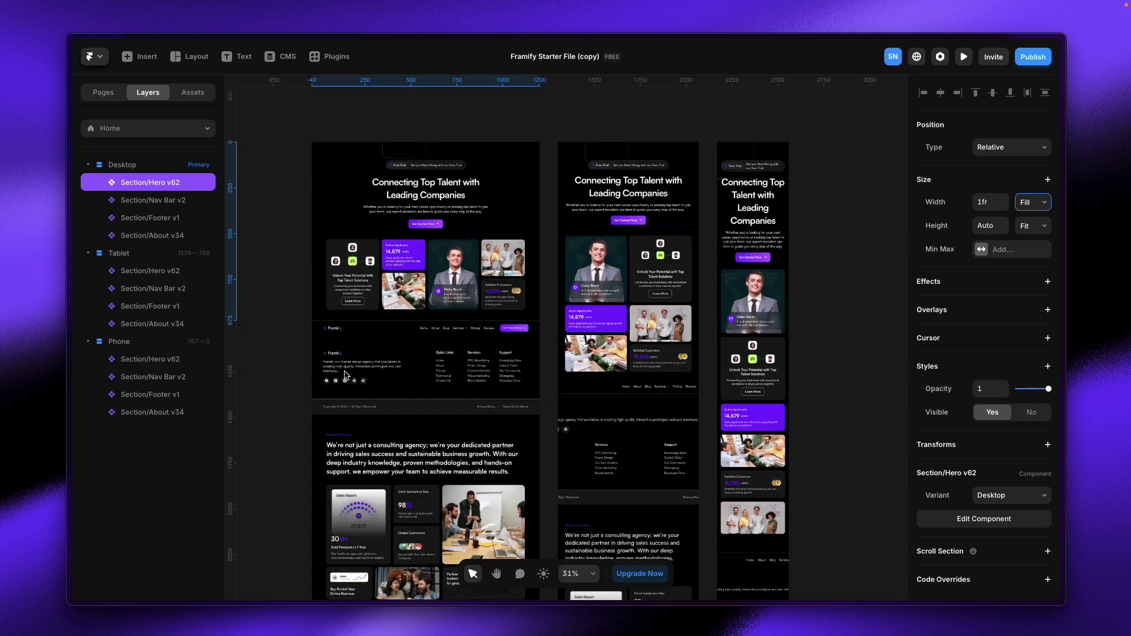
left_click(150, 217)
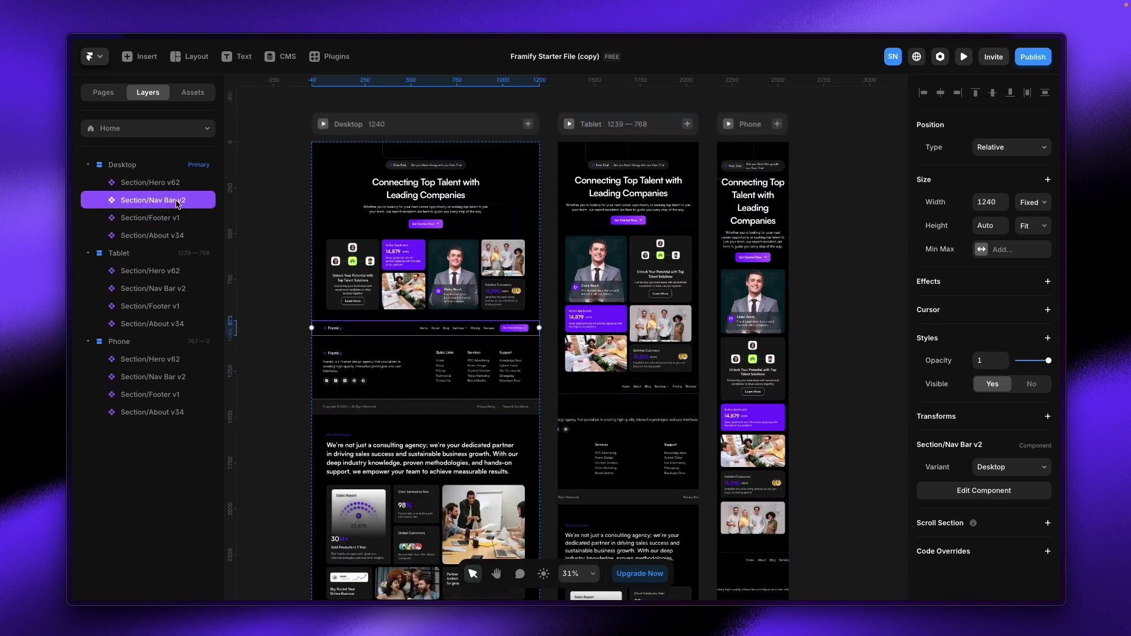
left_click_drag(152, 201, 152, 177)
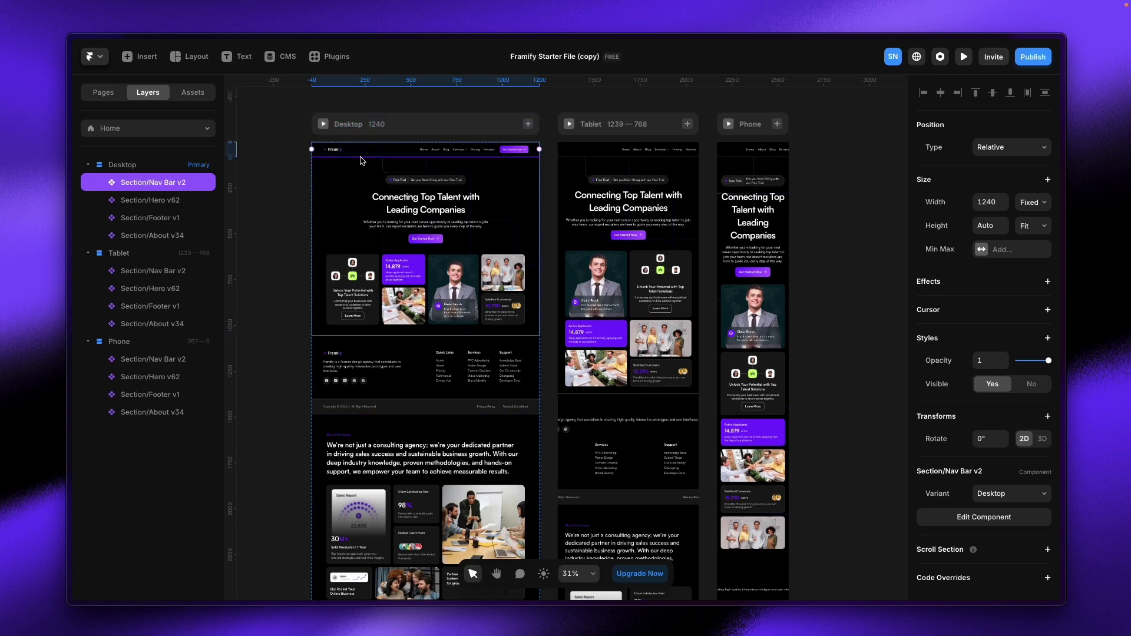
left_click(149, 237)
left_click_drag(158, 226, 156, 238)
Step: Set the width of Footer v1 in the Desktop breakpoint to Fill
scroll(314, 389, "down", 5)
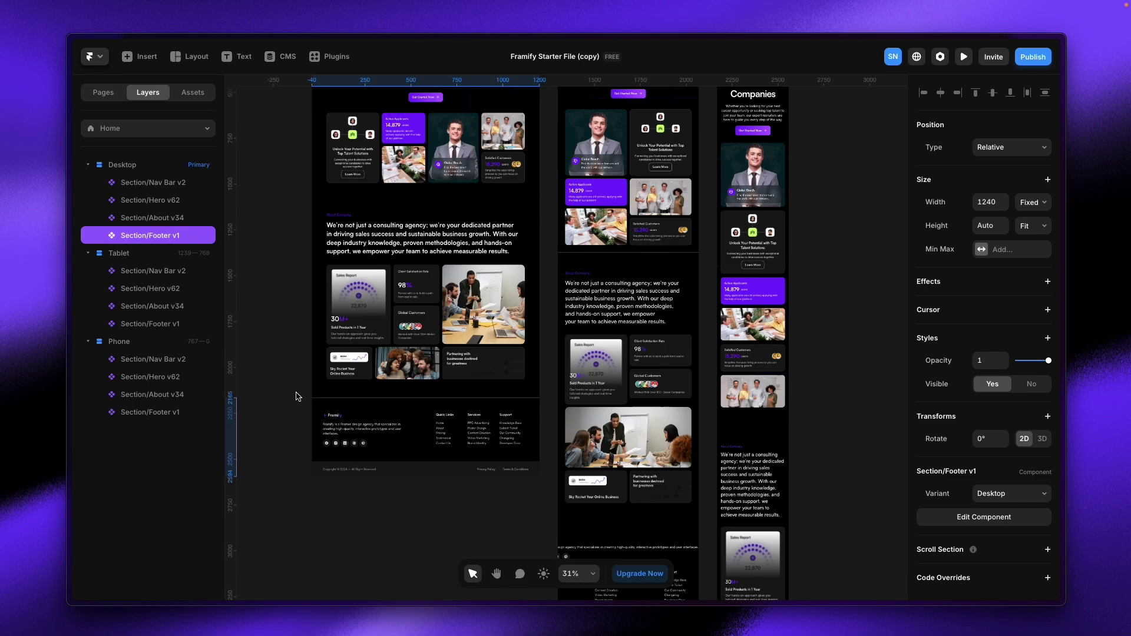
scroll(299, 394, "up", 6)
scroll(299, 393, "down", 4)
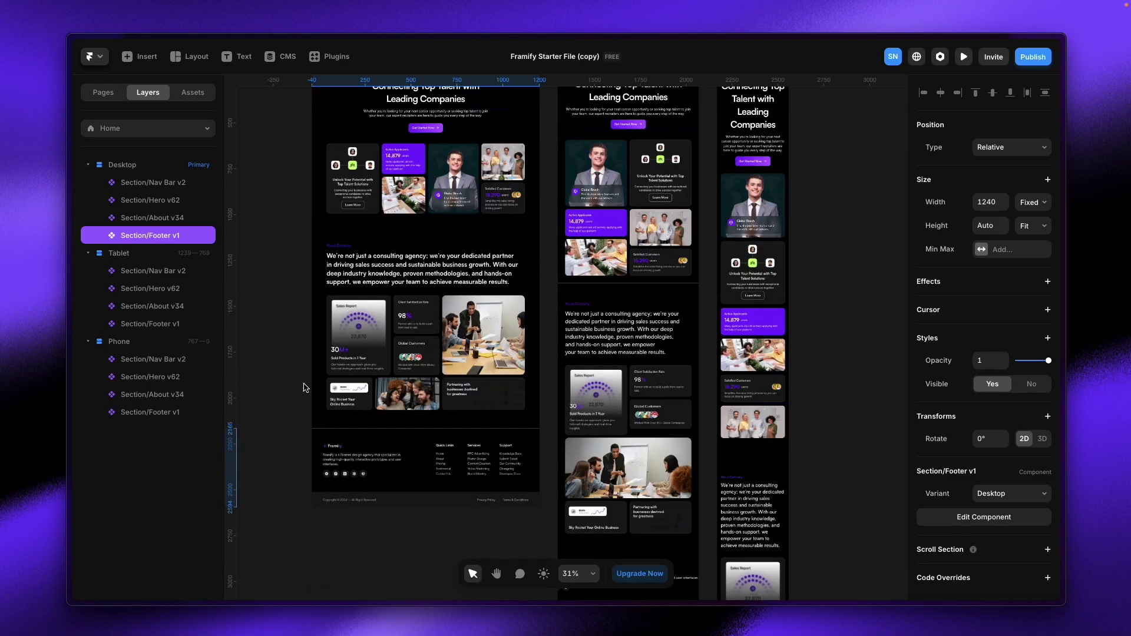
scroll(299, 393, "down", 3)
scroll(753, 468, "down", 12)
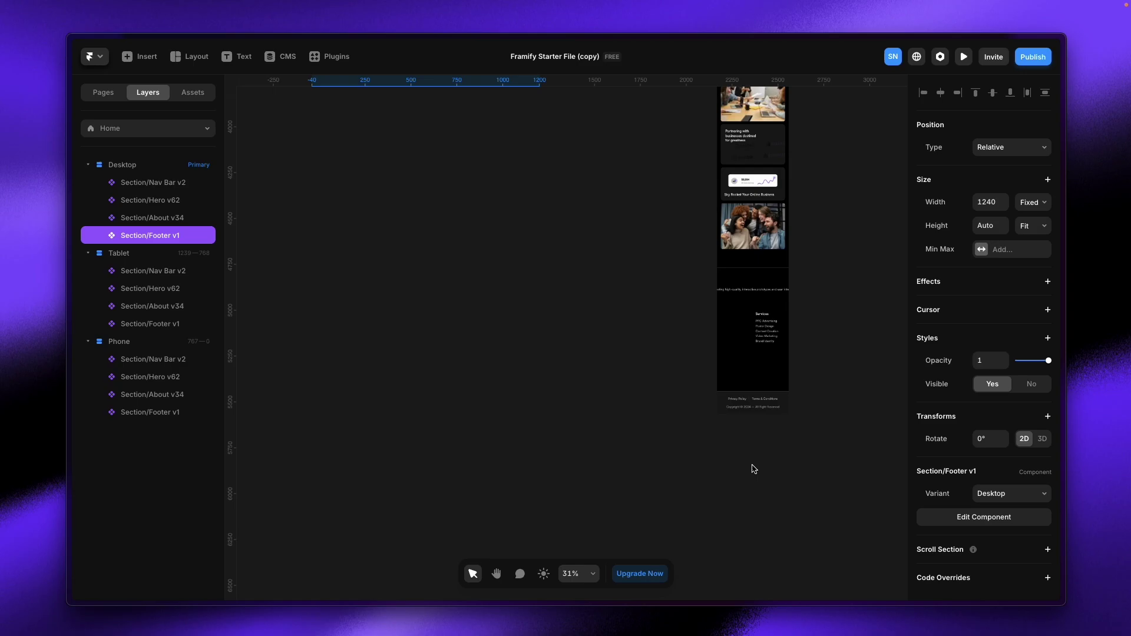
left_click(760, 321)
scroll(246, 223, "up", 15)
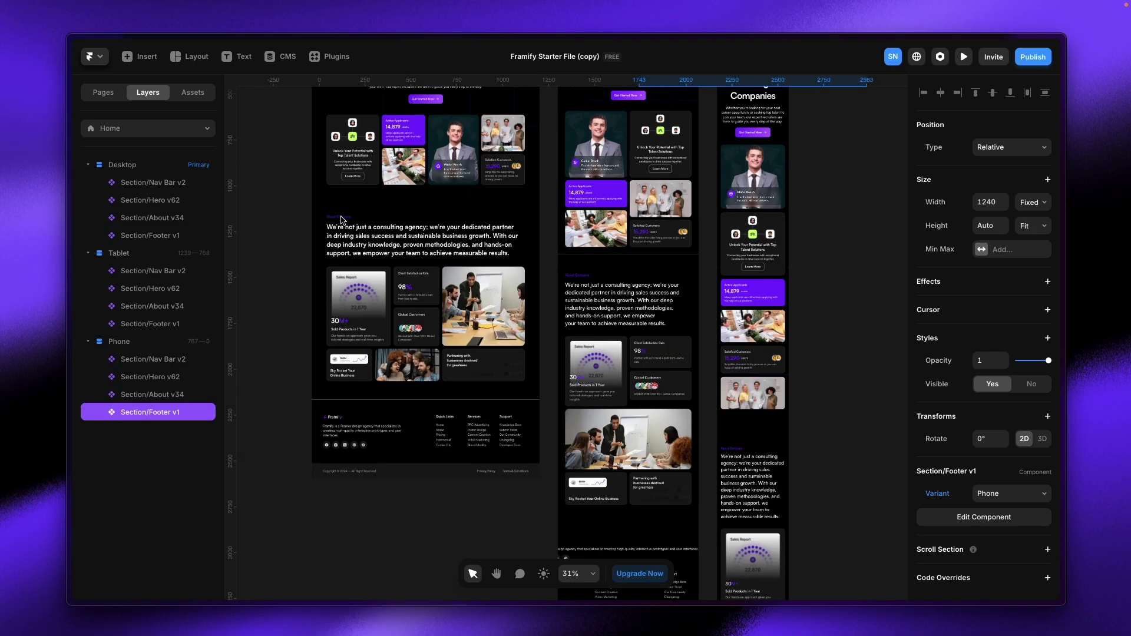
left_click(403, 442)
left_click(1031, 202)
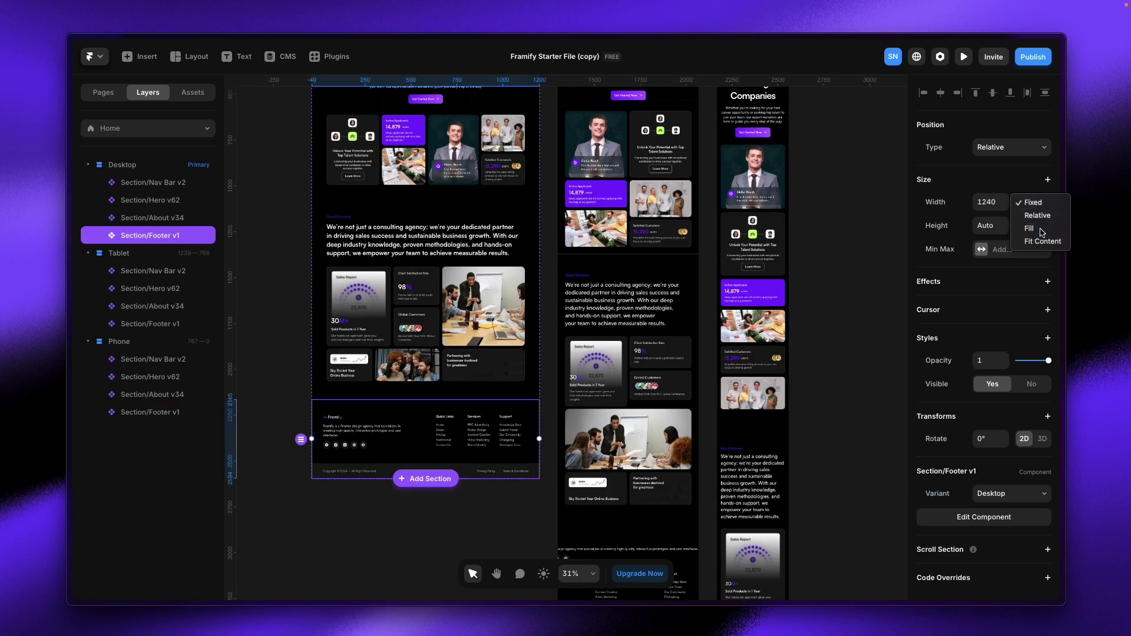
left_click(320, 298)
Step: Set the width of Nav Bar v2 in the Desktop breakpoint to Fill and look over the page in all breakpoints
scroll(245, 223, "up", 4)
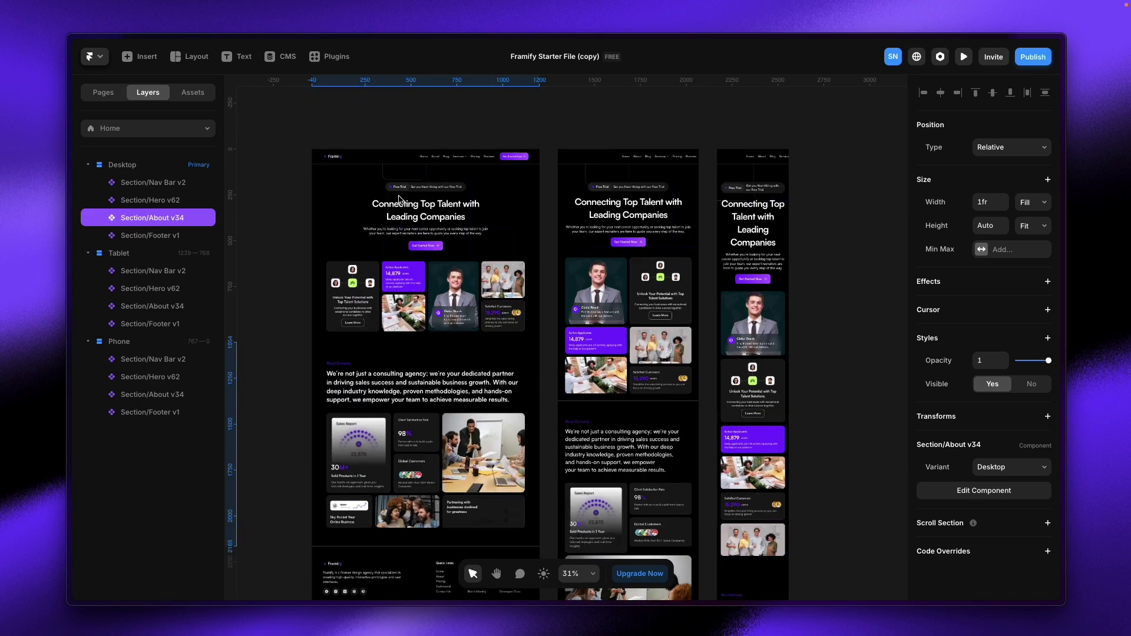
left_click(434, 293)
left_click(433, 158)
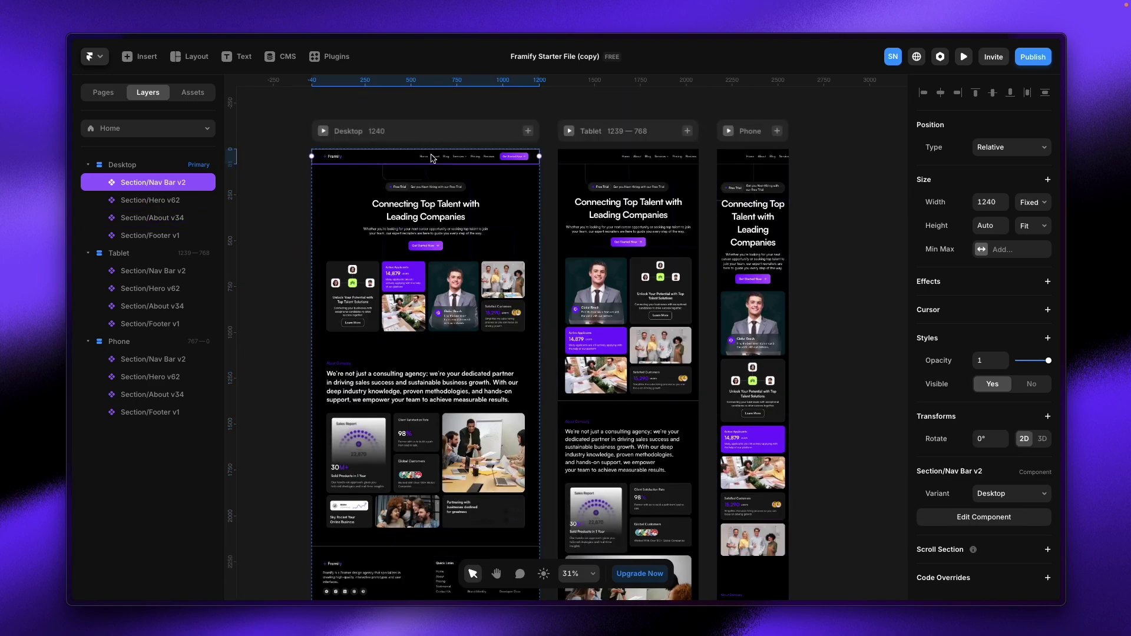
left_click(1026, 210)
left_click(1037, 228)
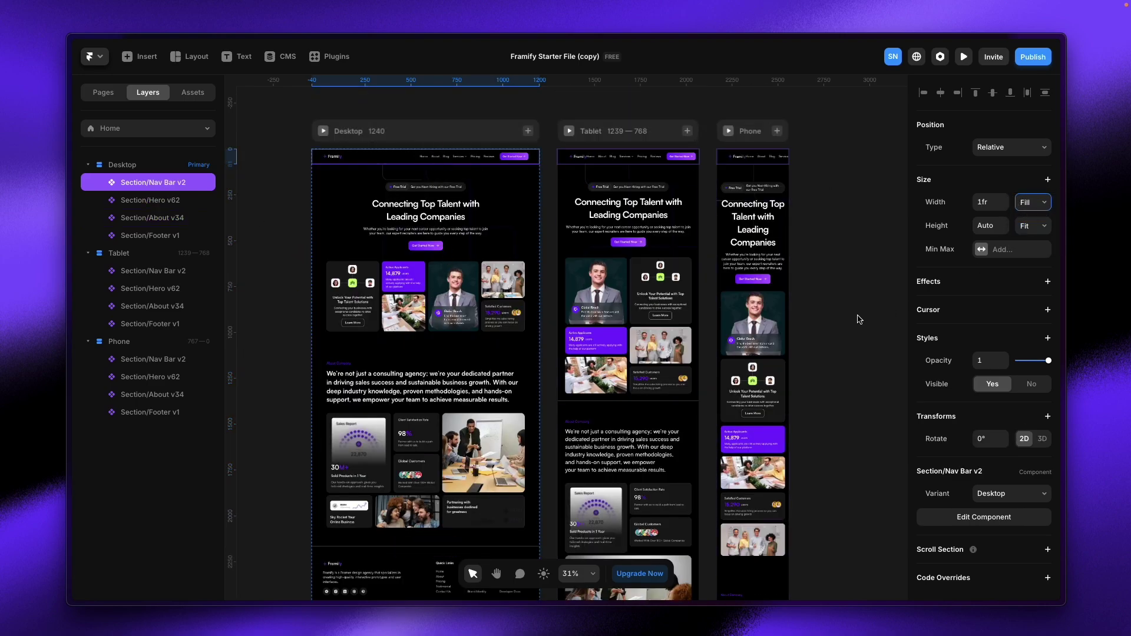
scroll(711, 315, "down", 10)
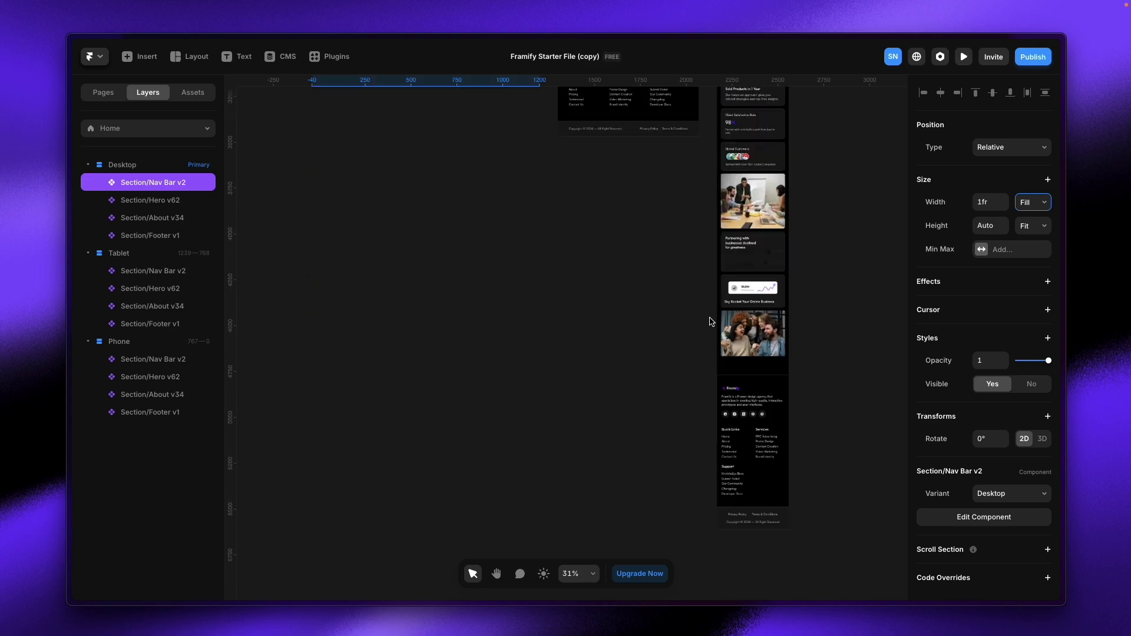
scroll(711, 322, "up", 15)
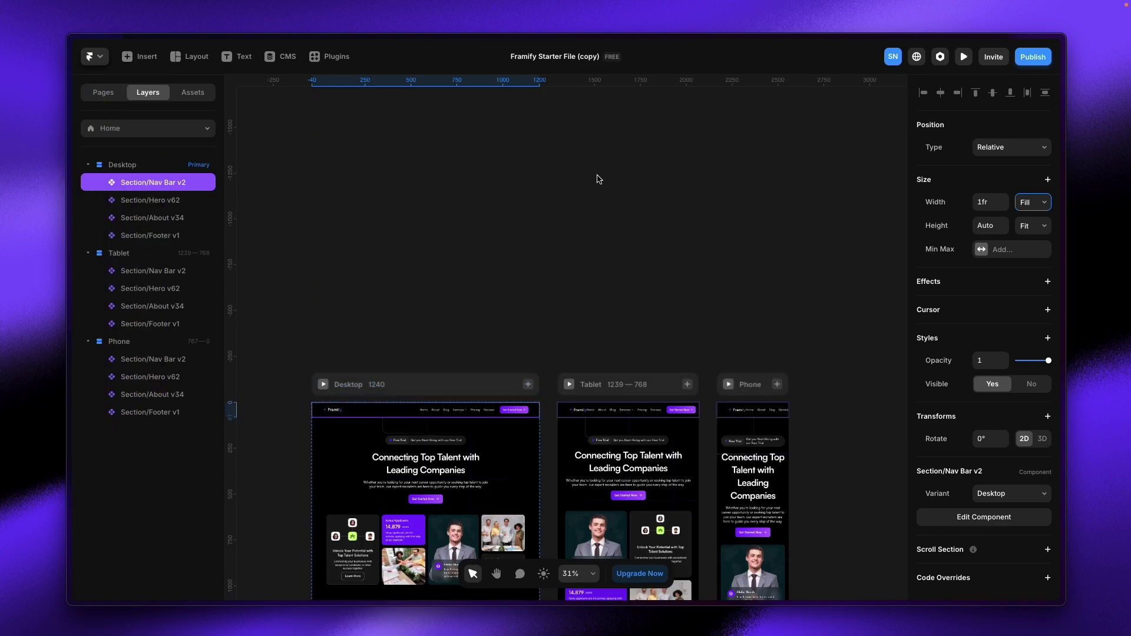
Step: Copy the toggle with system, light and dark options from the Theme toggle site and return to the Framify starter file
left_click(82, 169)
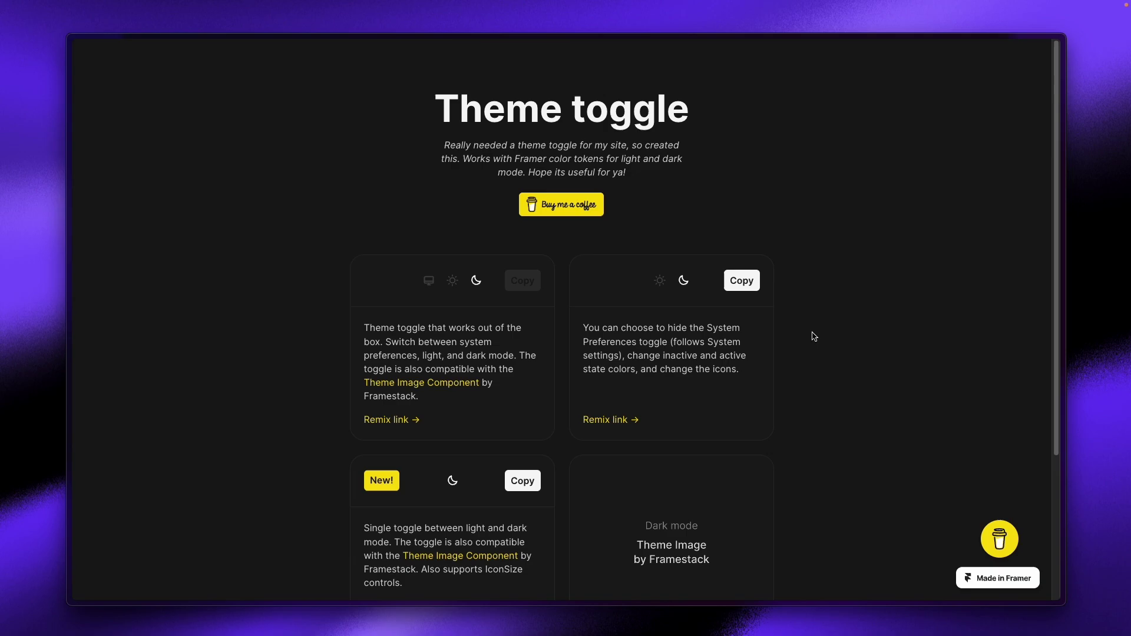
left_click(752, 284)
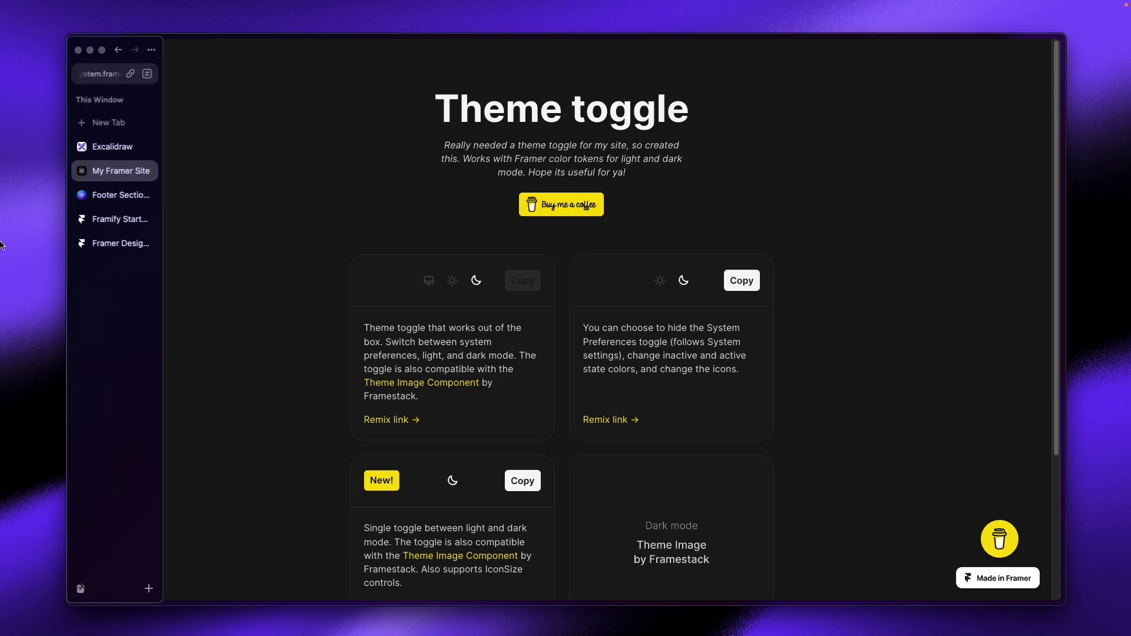
left_click(109, 219)
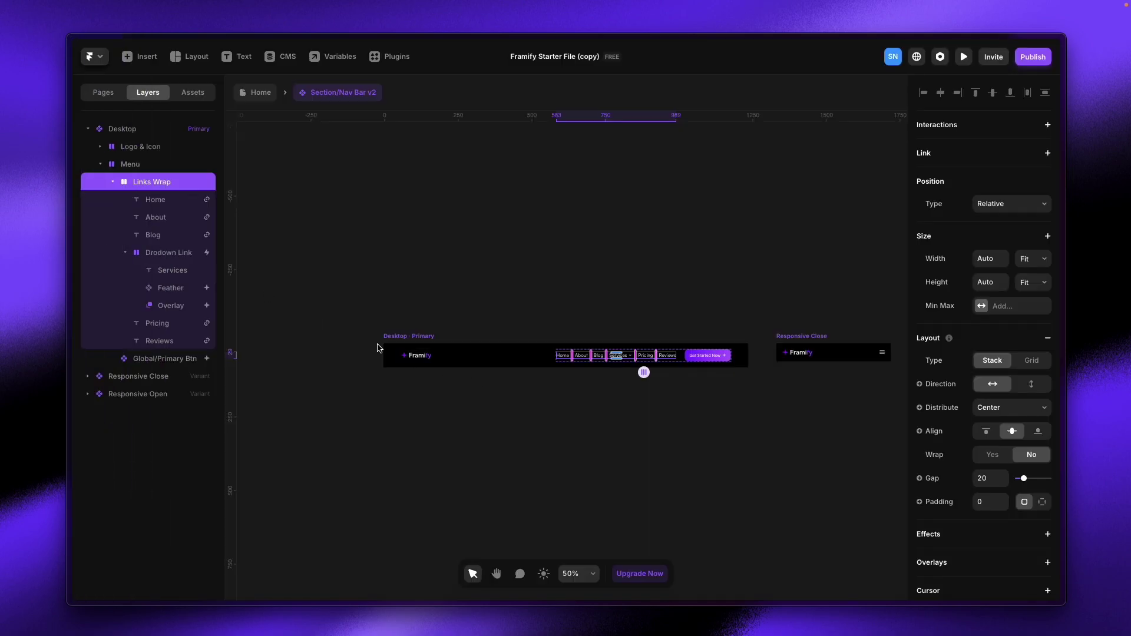
left_click(124, 252)
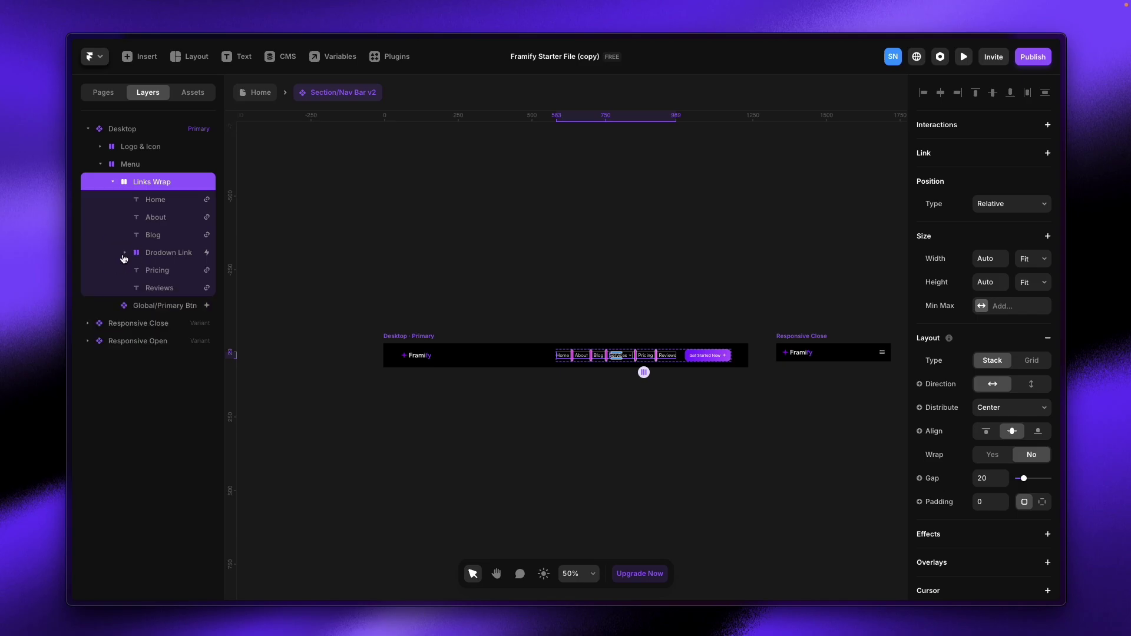
key("ctrl+v")
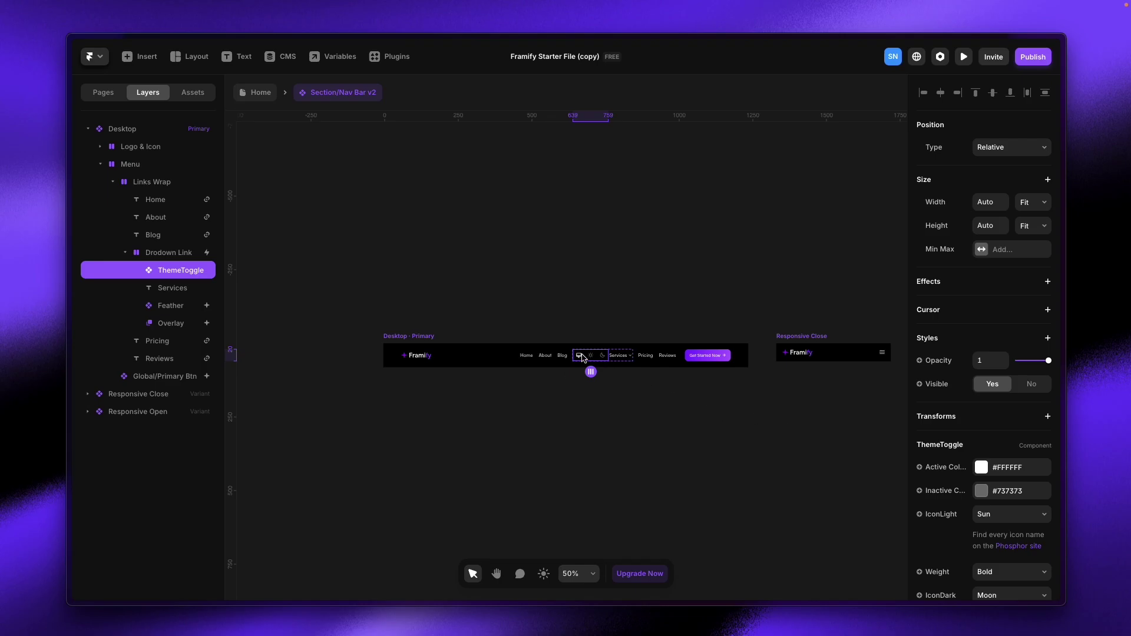
mouse_move(585, 355)
left_mouse_down()
mouse_move(525, 356)
mouse_move(592, 357)
left_mouse_up()
key("Delete")
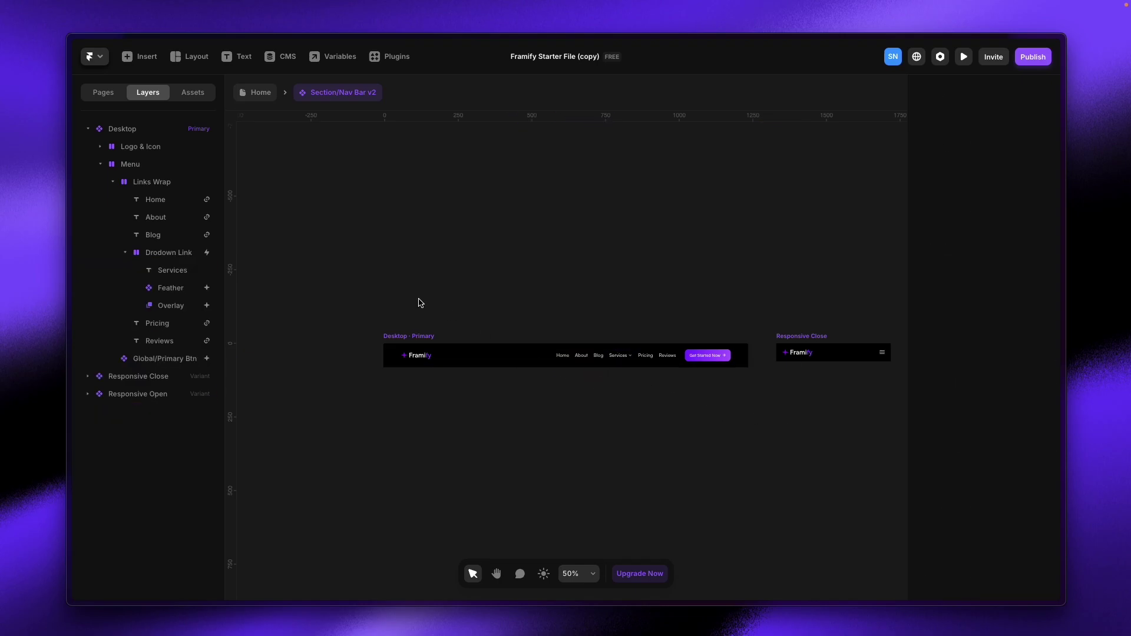
Step: Paste the theme toggle into the Menu stack of Nav Bar v2 and place it just before the Global/Primary Btn
left_click(171, 171)
key("ctrl+v")
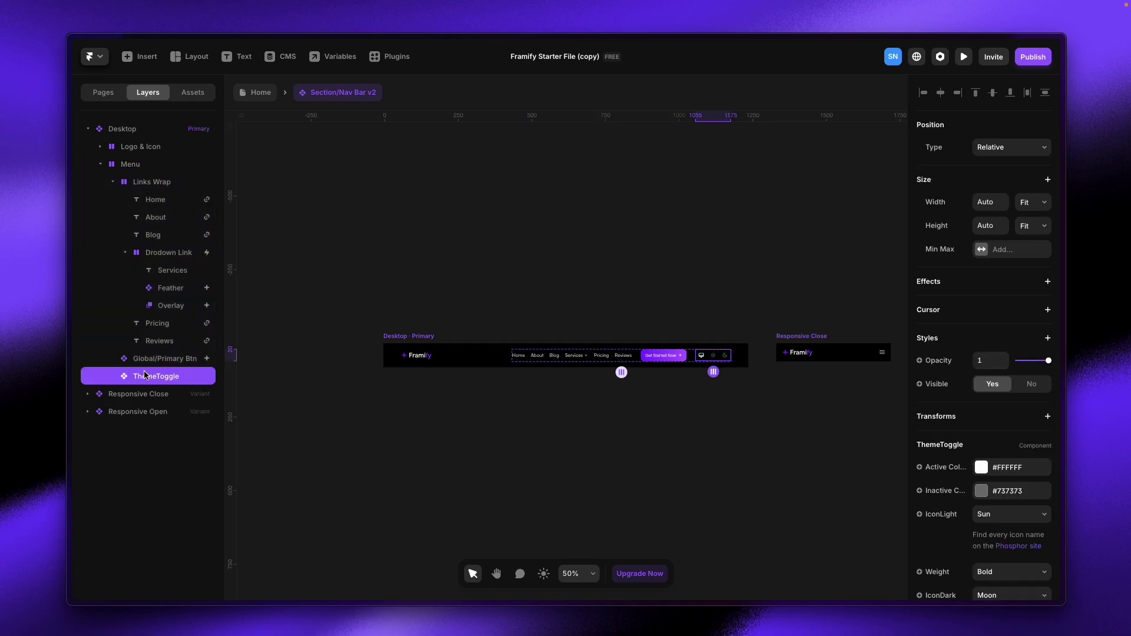
left_click_drag(144, 375, 124, 357)
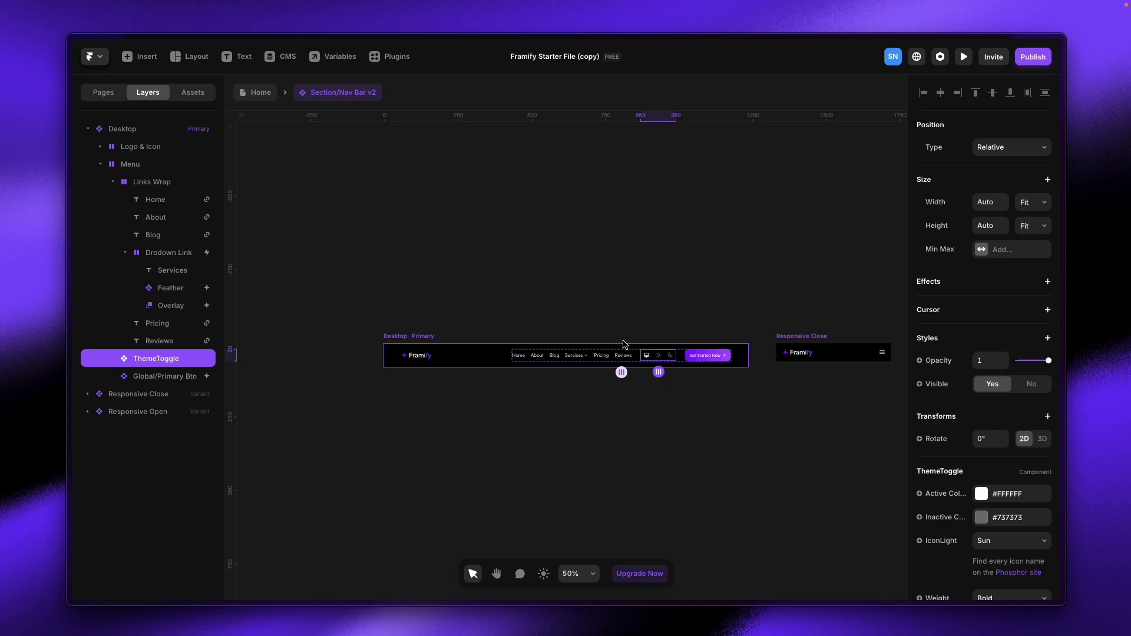
Step: Review the ThemeToggle component's icon settings and keep Desktop as its IconSystem
scroll(1006, 417, "down", 3)
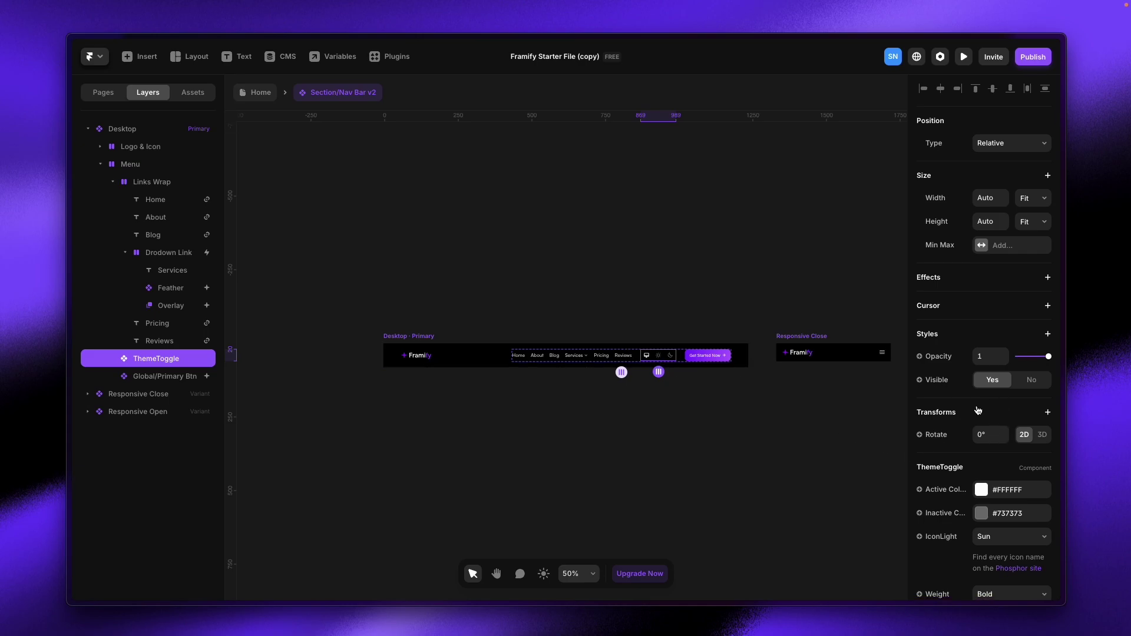
scroll(961, 460, "down", 3)
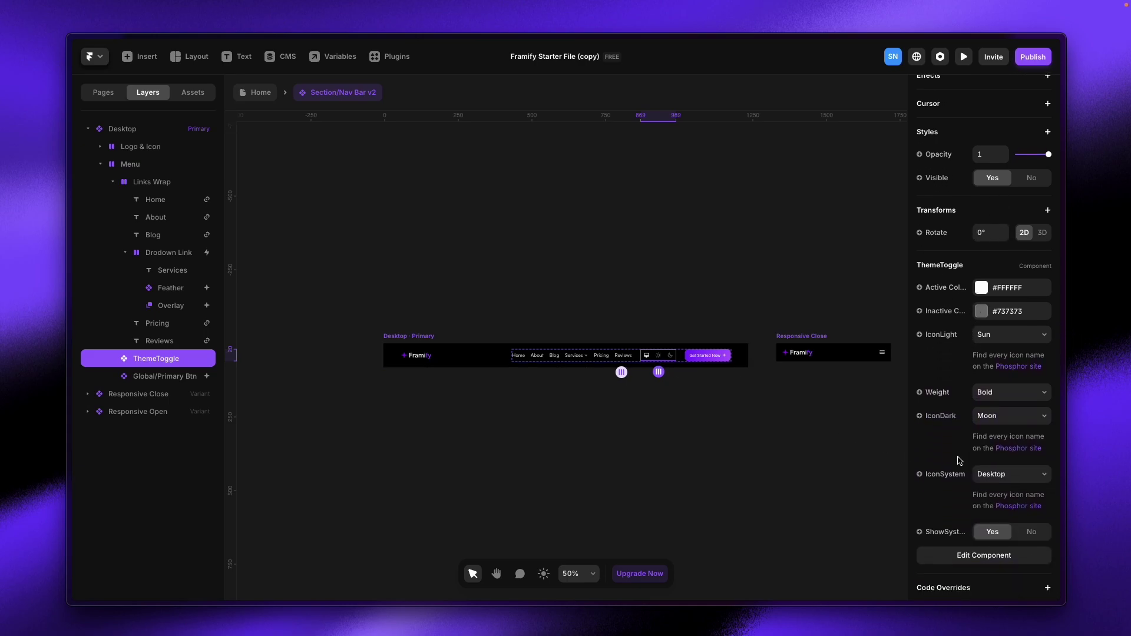
left_click(997, 475)
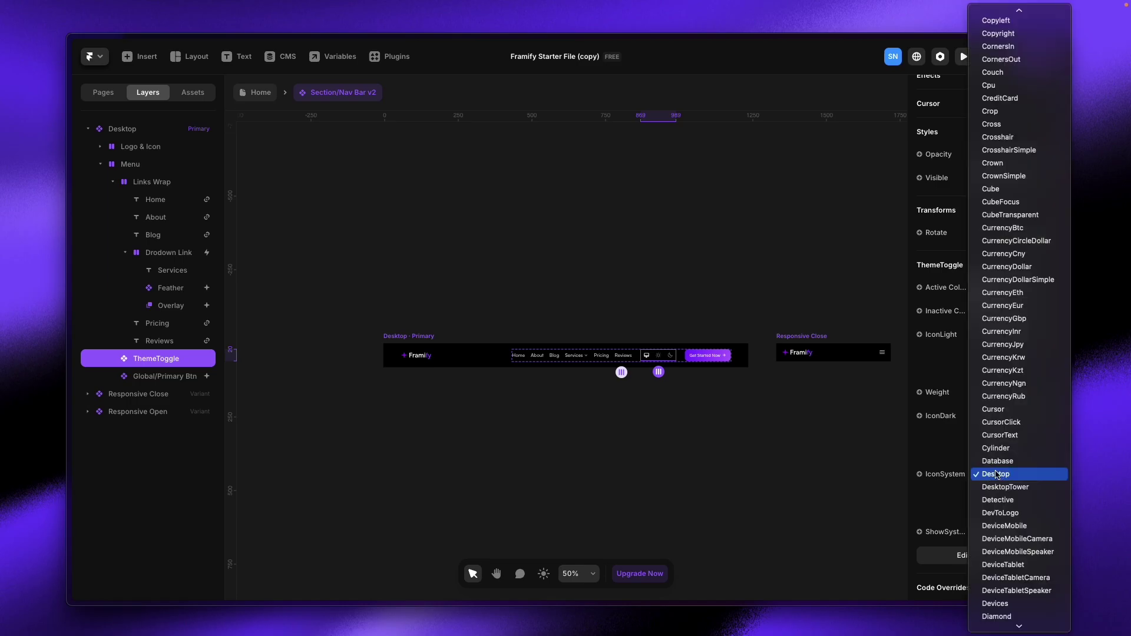
left_click(997, 475)
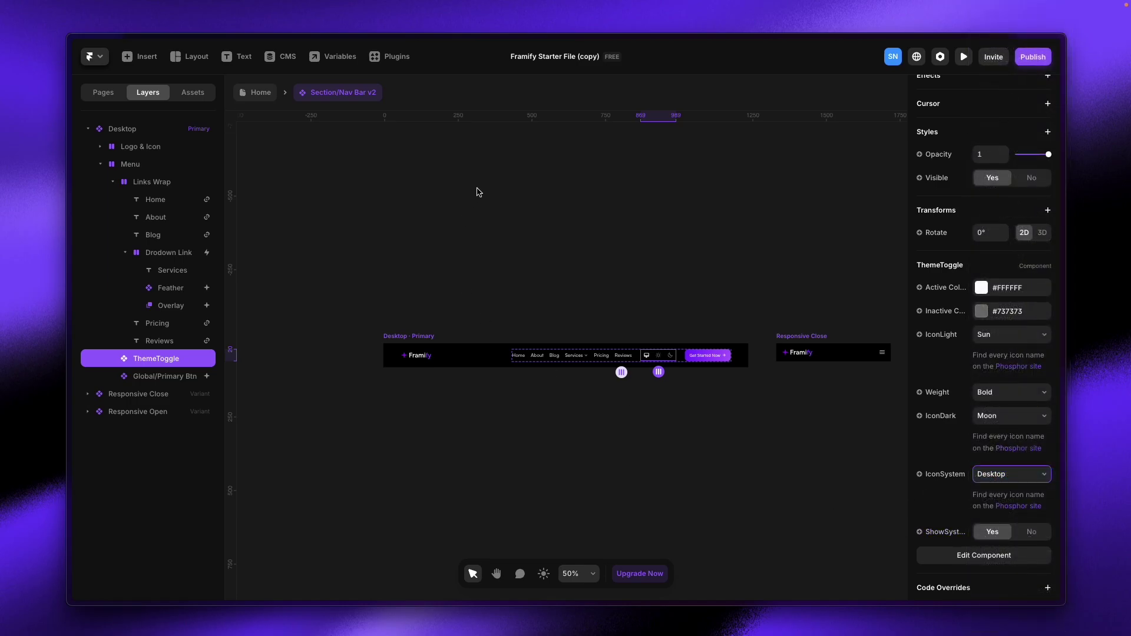
Step: Preview the Home page's Desktop breakpoint in fullscreen and switch the site to dark mode and back to light mode
left_click(246, 100)
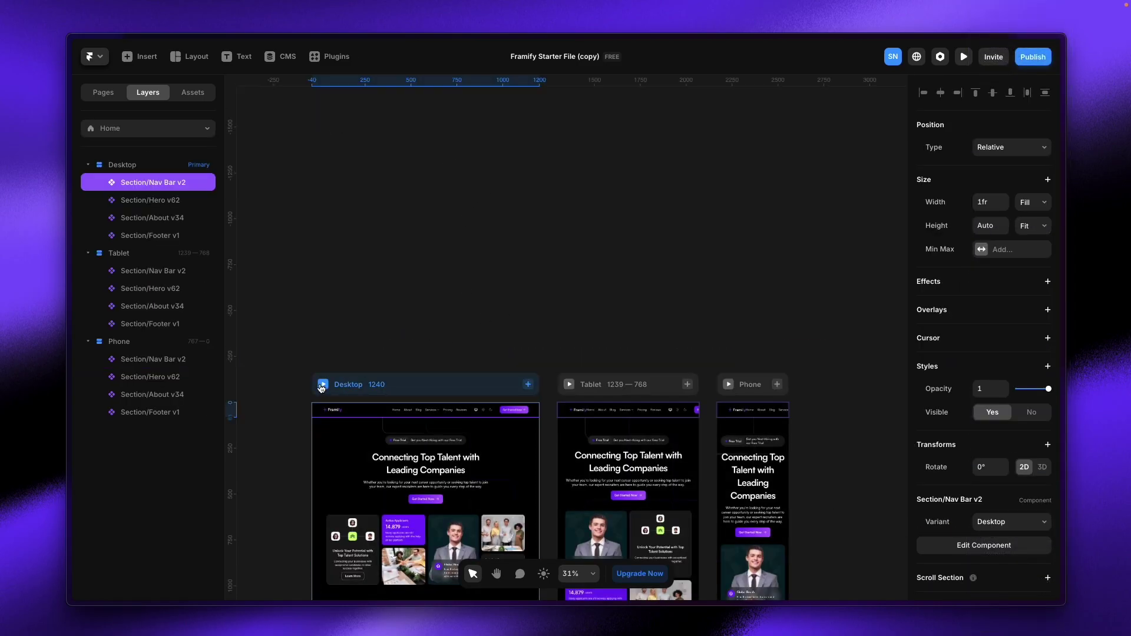
left_click(323, 384)
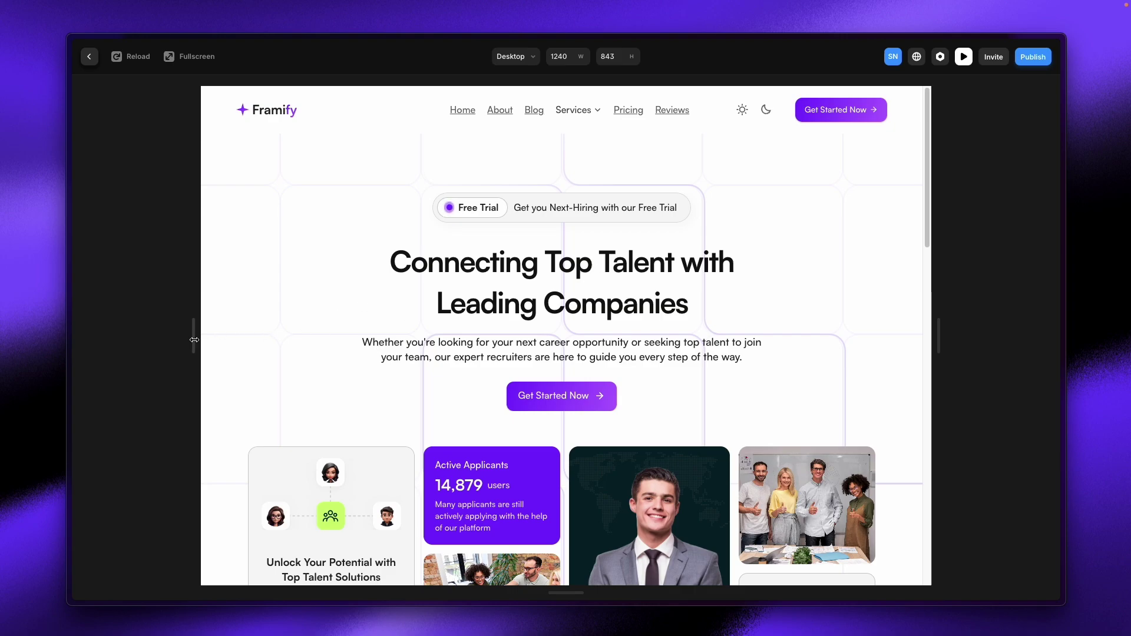
left_click_drag(194, 340, 75, 340)
left_click(190, 56)
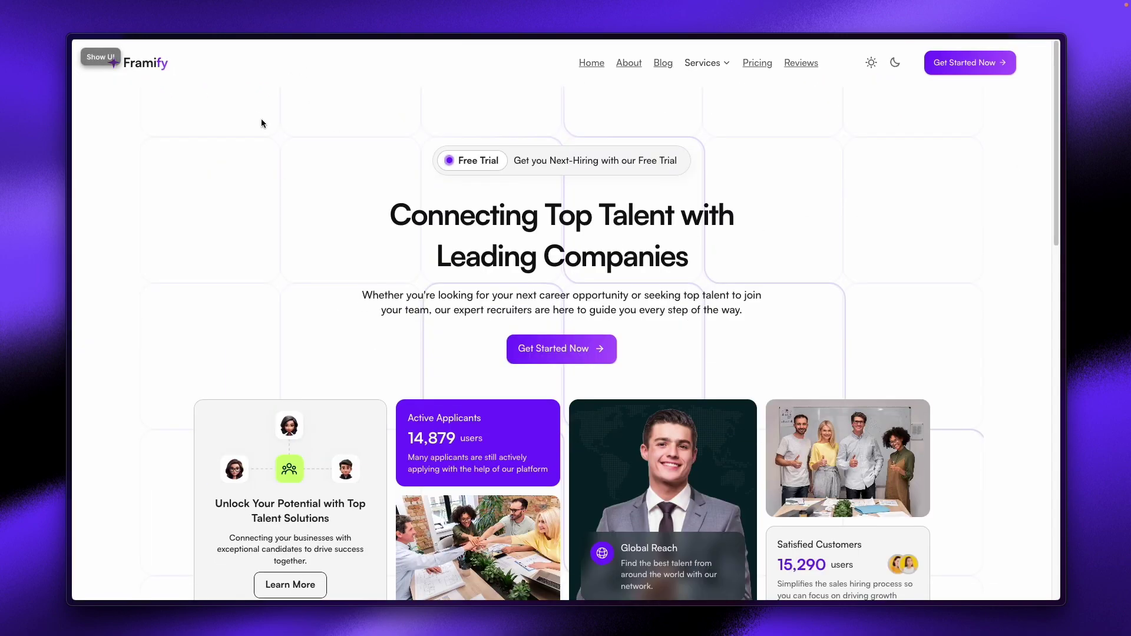
left_click(895, 65)
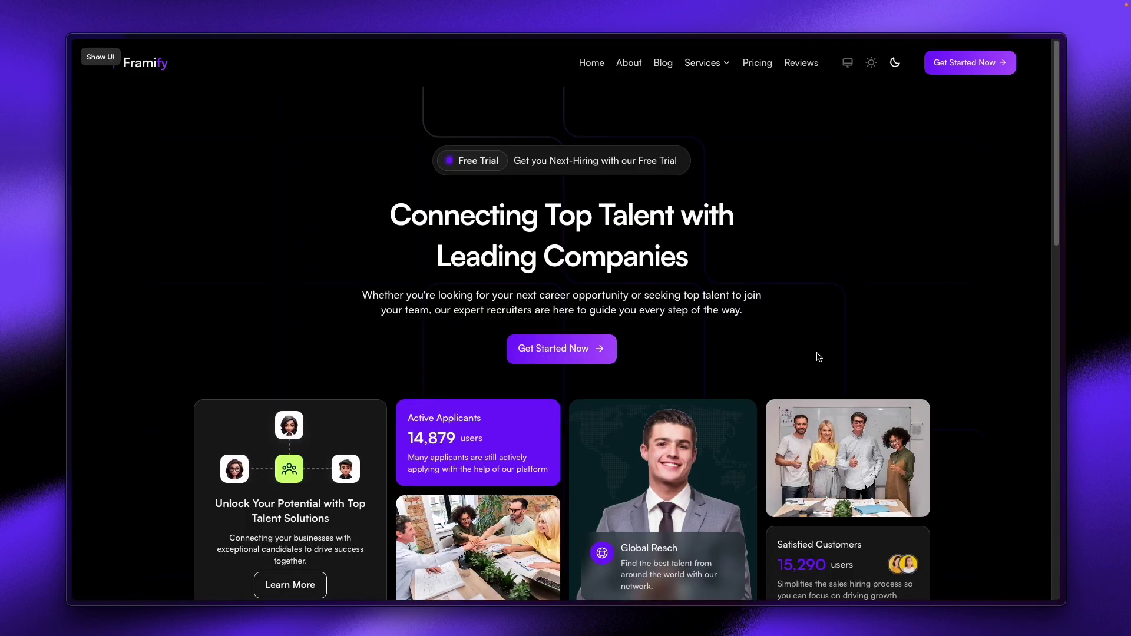
left_click(871, 63)
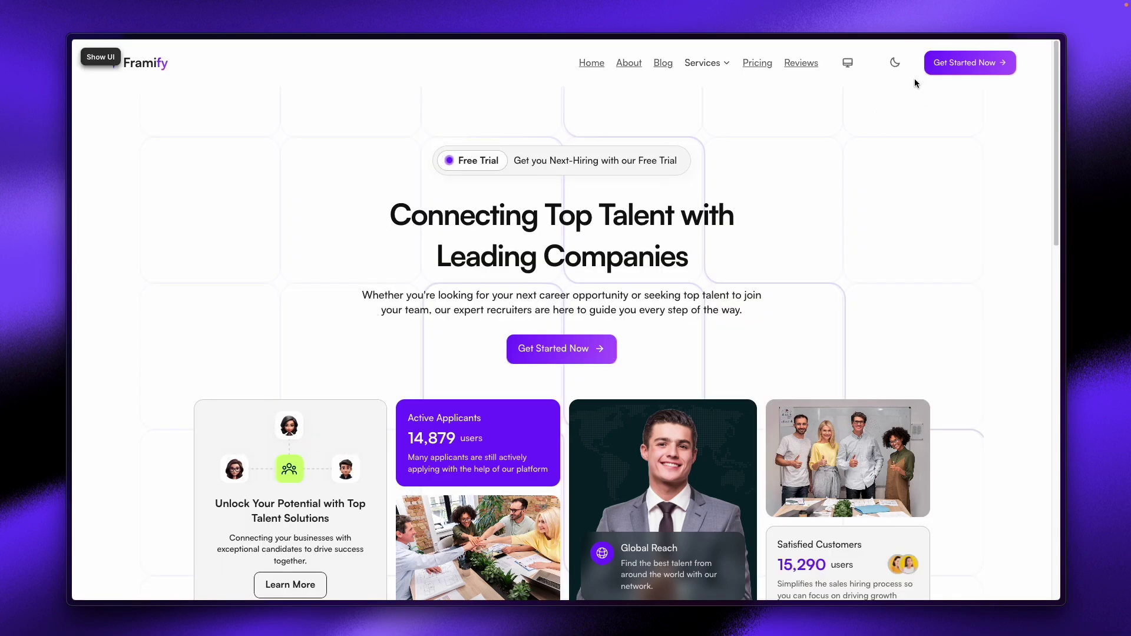
Step: Switch the Home preview to dark mode and exit the fullscreen preview to the page canvas
left_click(896, 63)
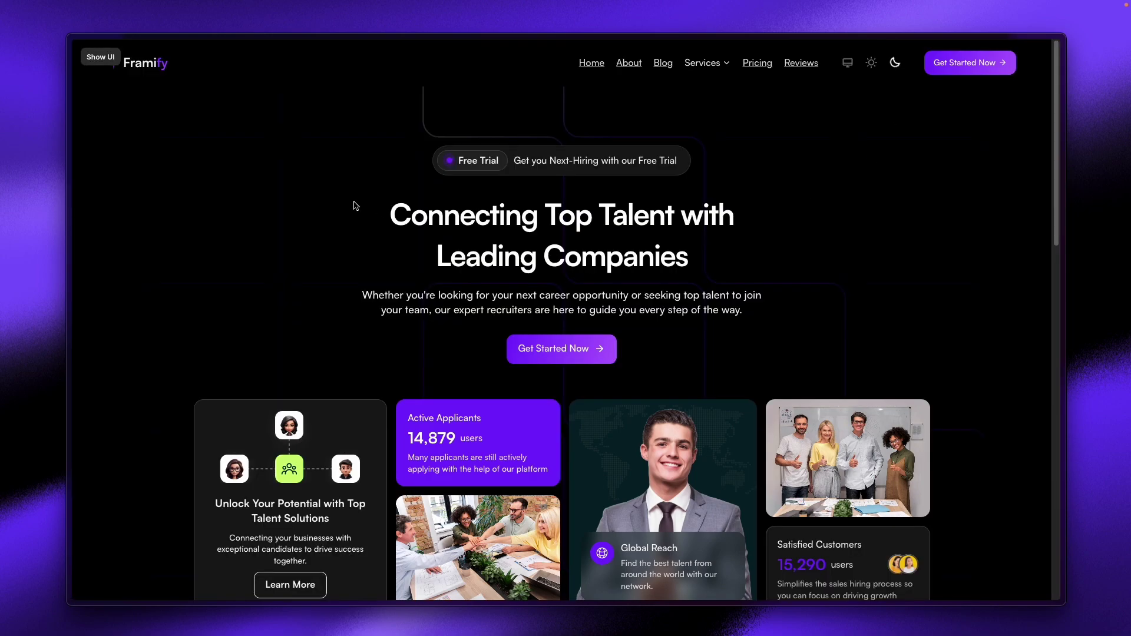
left_click(114, 63)
left_click(88, 52)
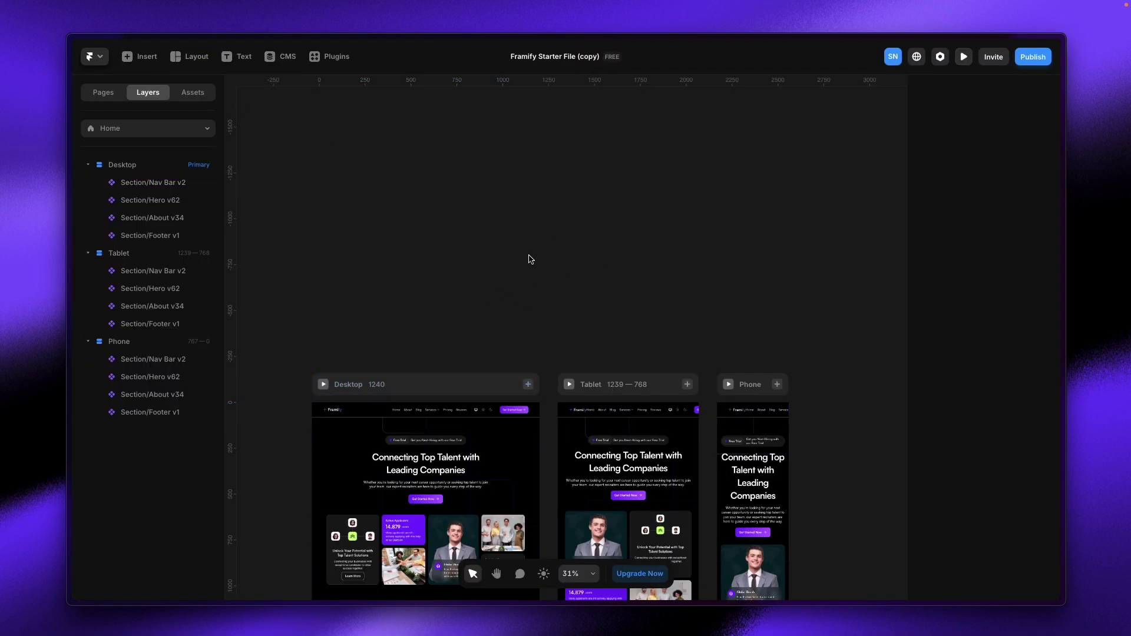
scroll(544, 287, "down", 5)
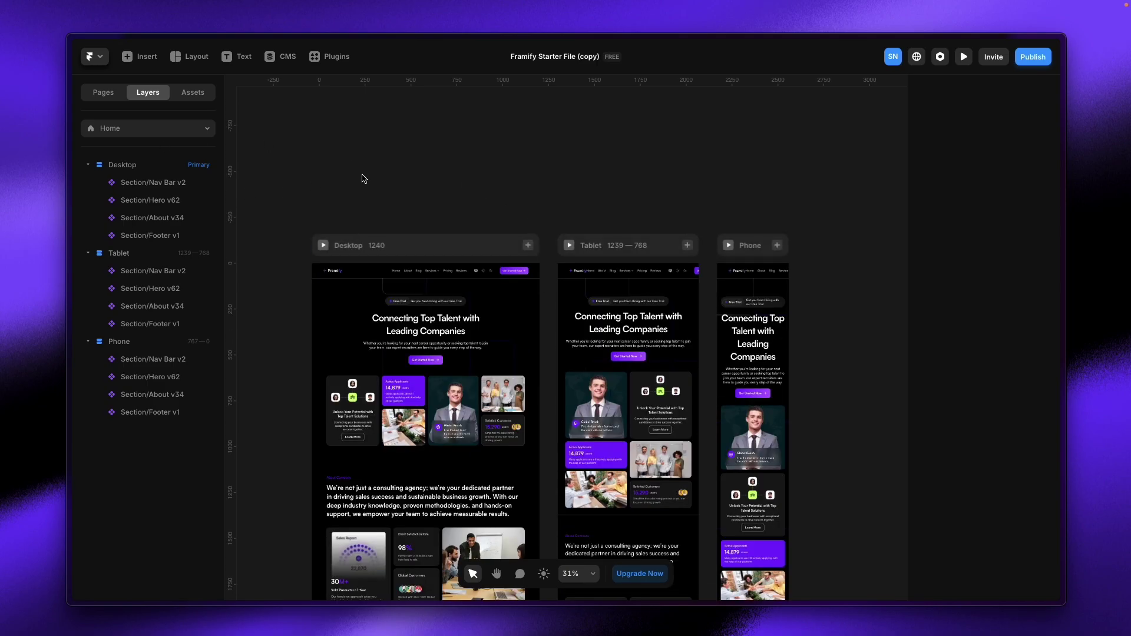
Step: Add a new page to the Framify Starter File and name it /about
left_click(96, 94)
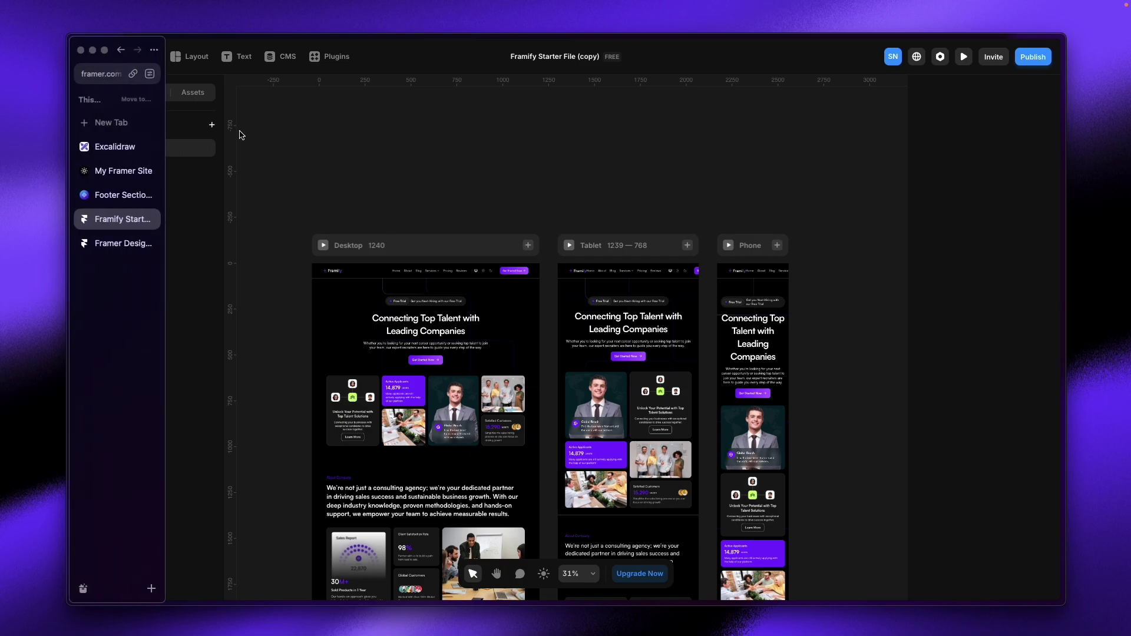
left_click(212, 126)
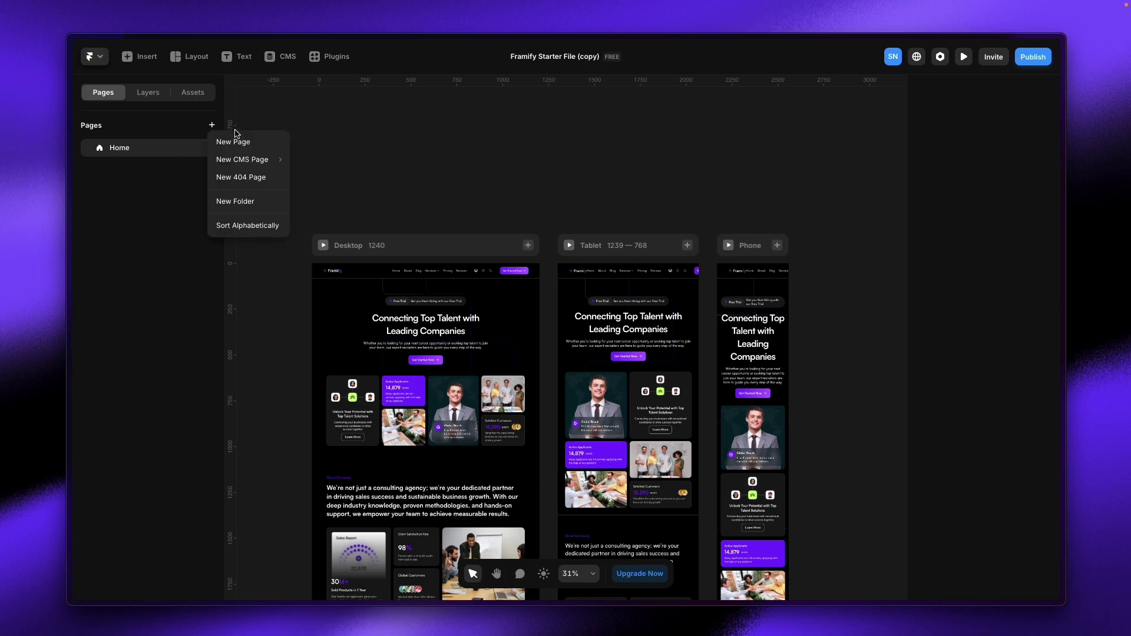
left_click(238, 141)
type("about")
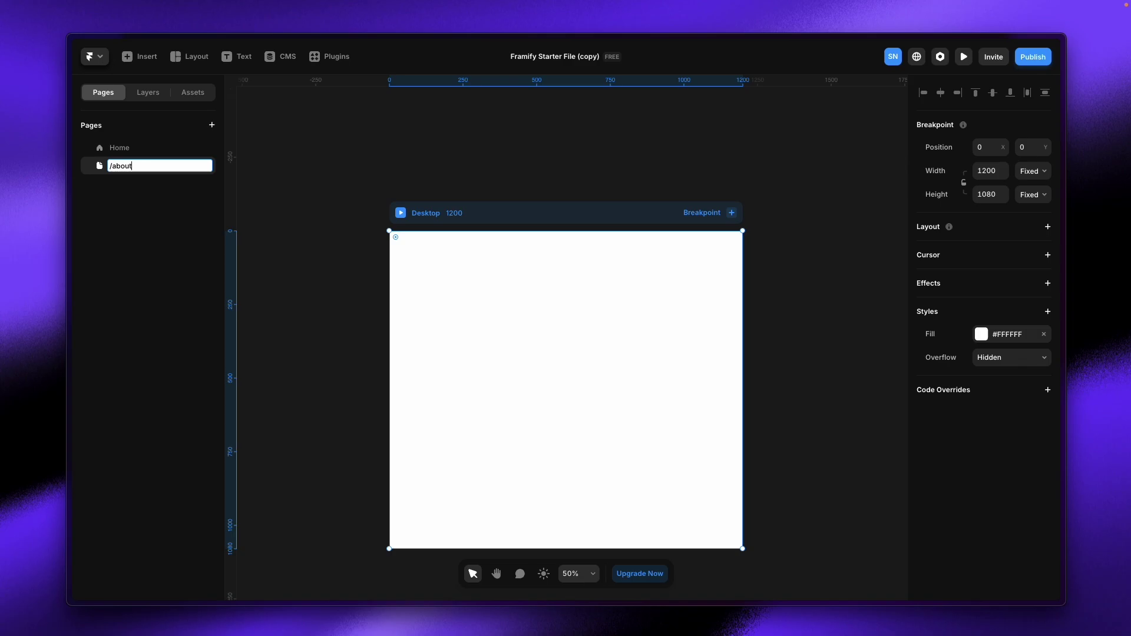
key("Return")
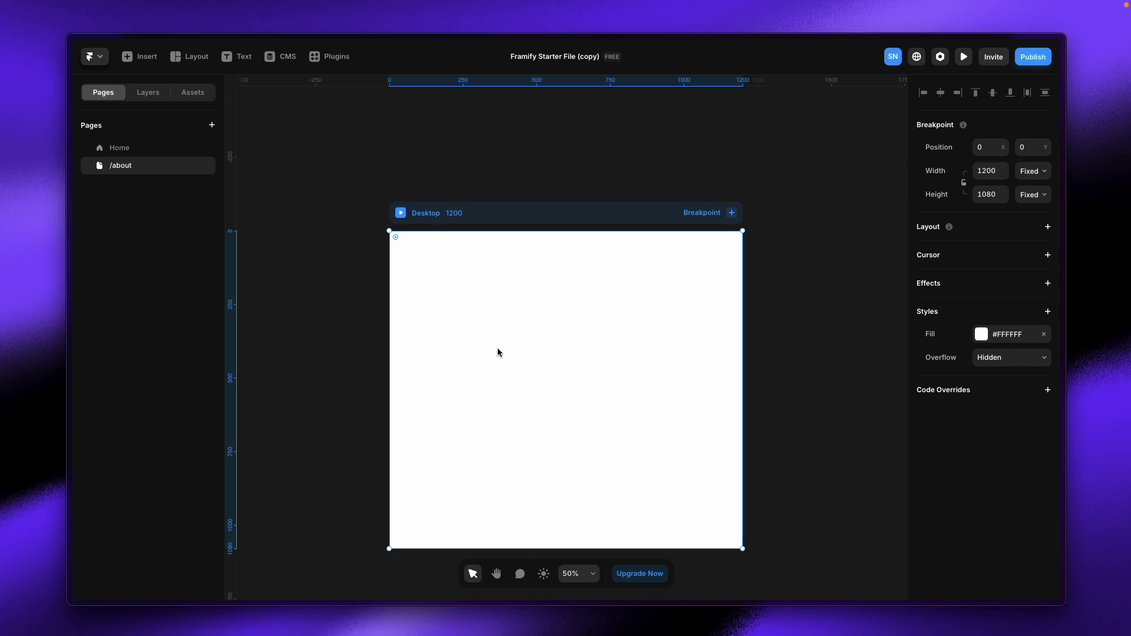
Step: Switch to the Framify site and review the account's Remix Files page for the design and starter files
mouse_move(72, 242)
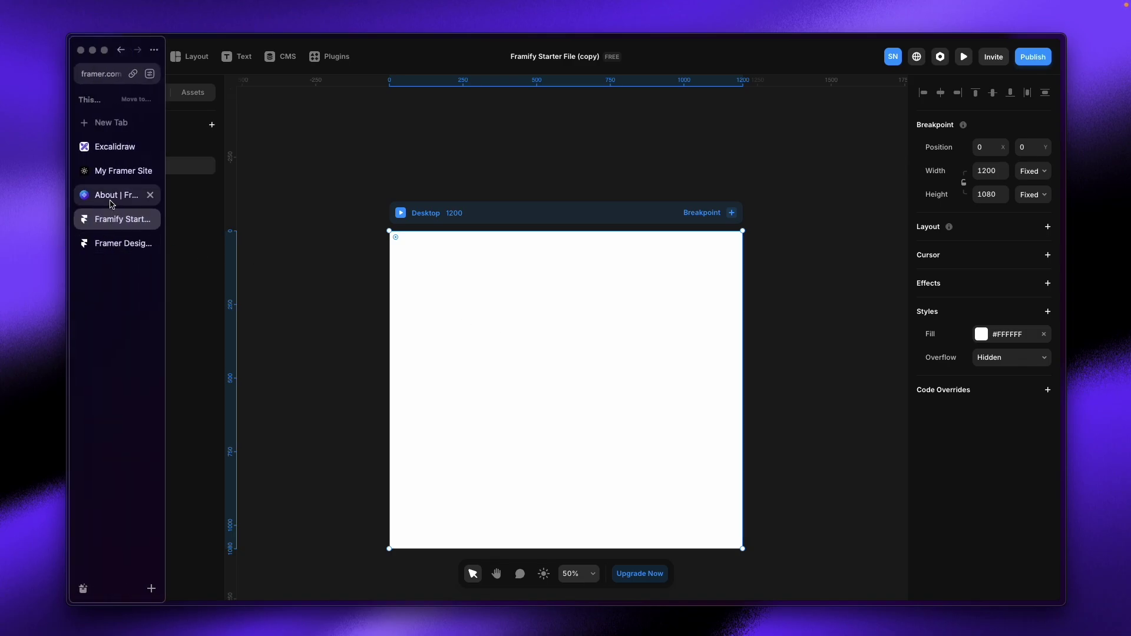
left_click(82, 195)
scroll(879, 195, "up", 4)
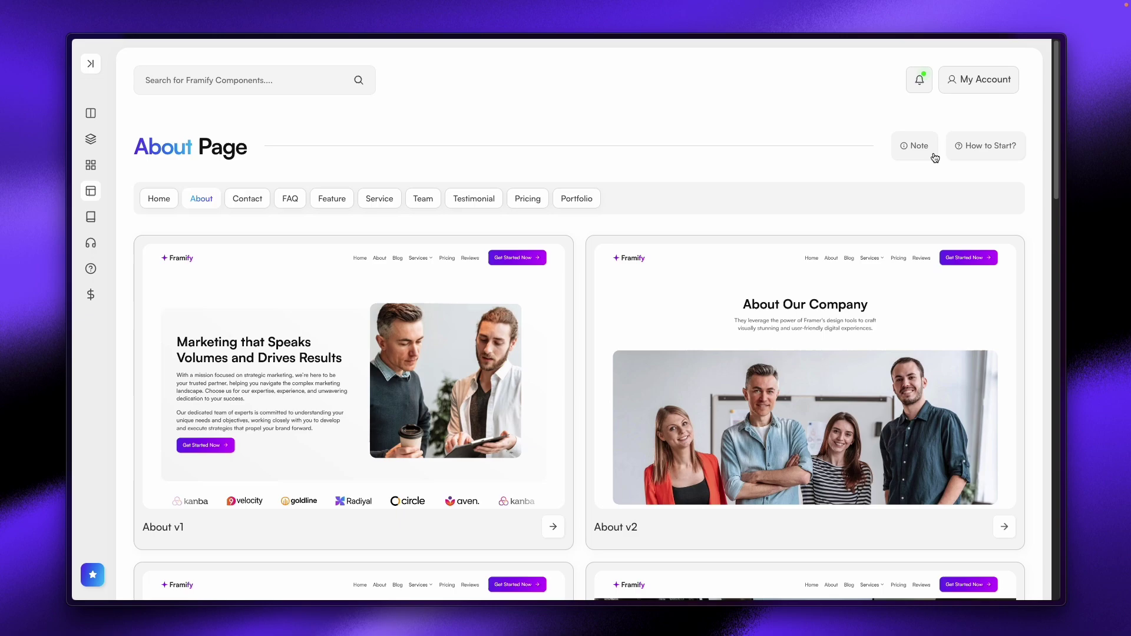
left_click(961, 84)
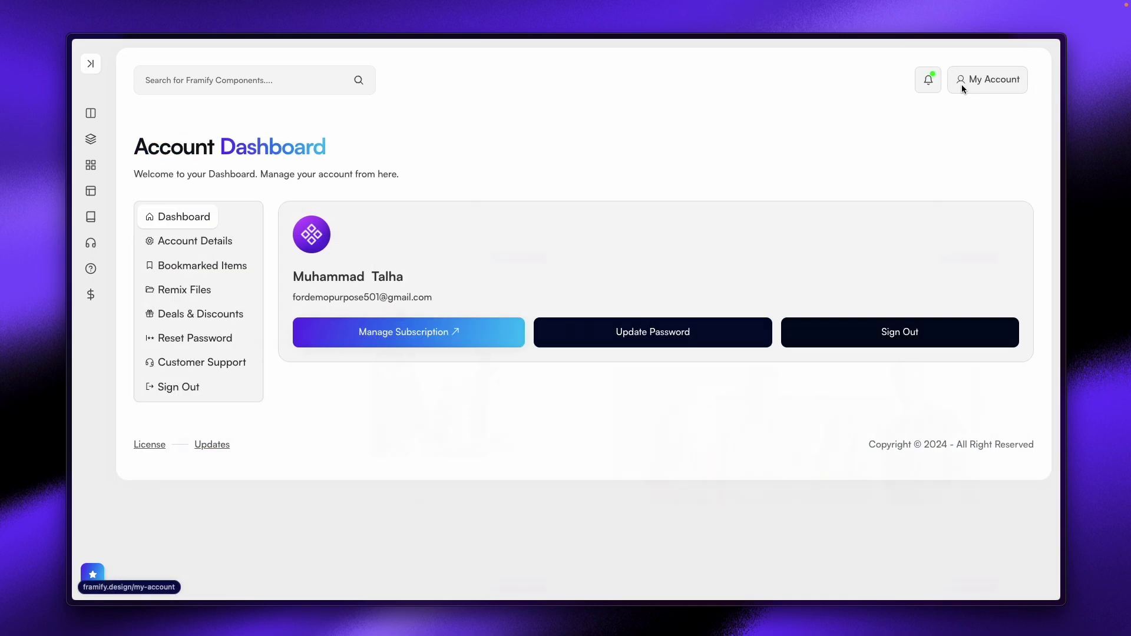
left_click(188, 291)
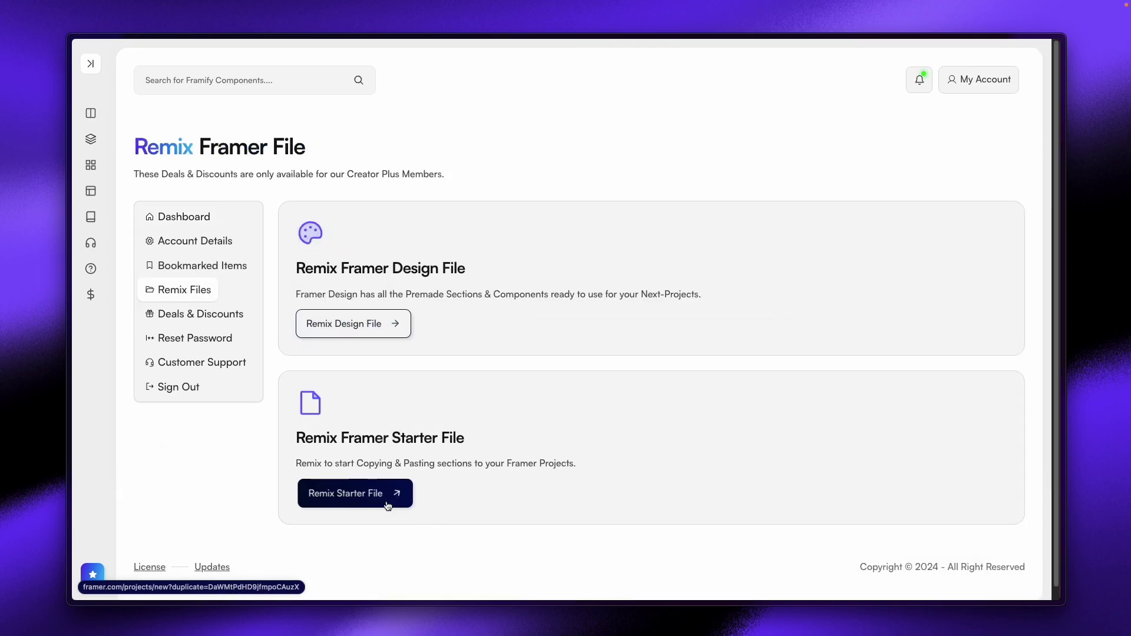
mouse_move(73, 268)
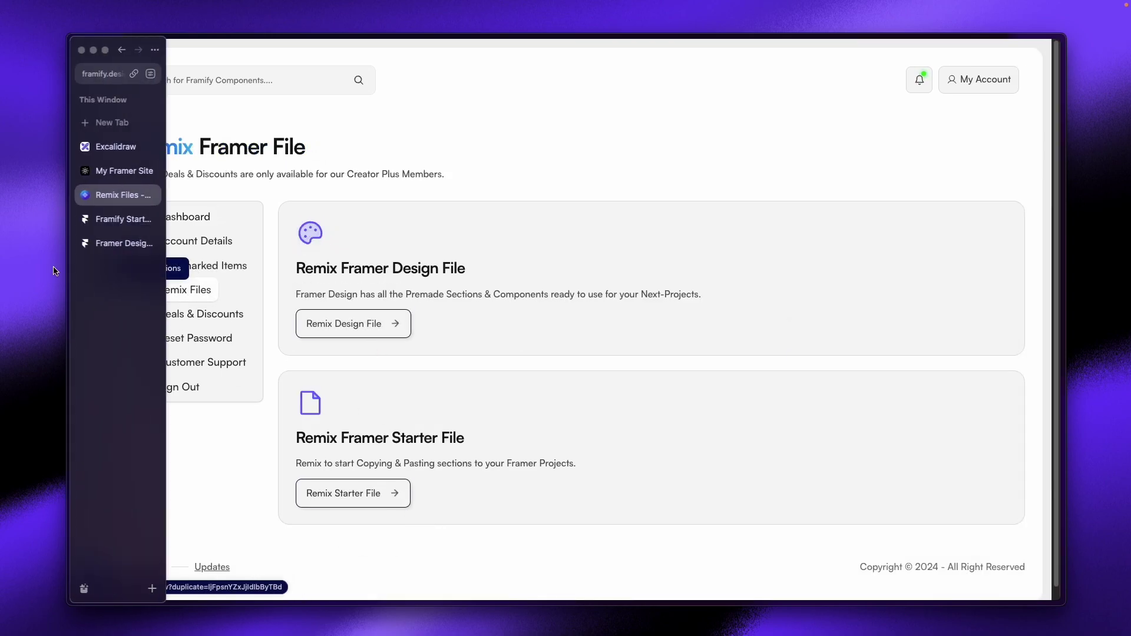
Step: Switch to the Framer Design File and open the About canvas page listed under Starter Pages
left_click(99, 242)
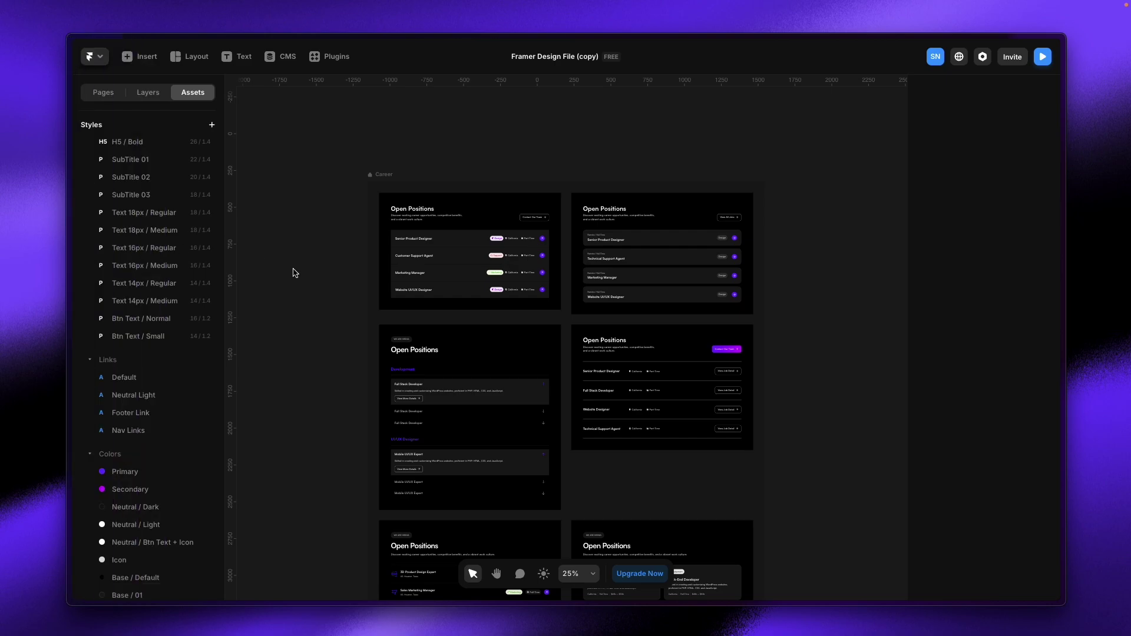
left_click(103, 93)
scroll(143, 369, "down", 3)
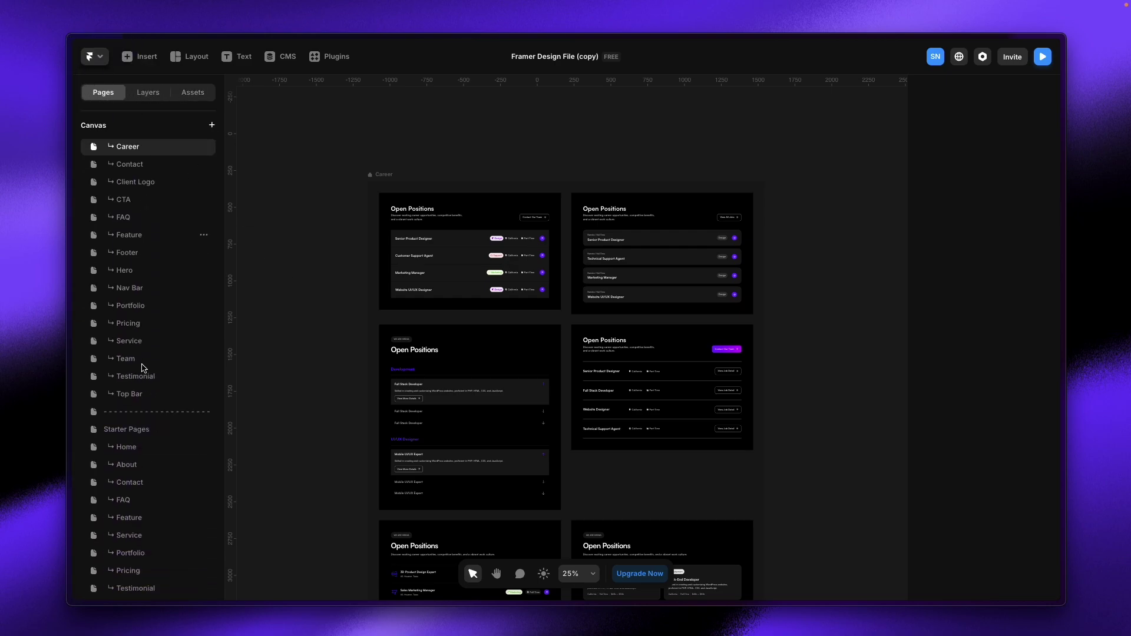
scroll(143, 368, "down", 1)
scroll(136, 188, "up", 5)
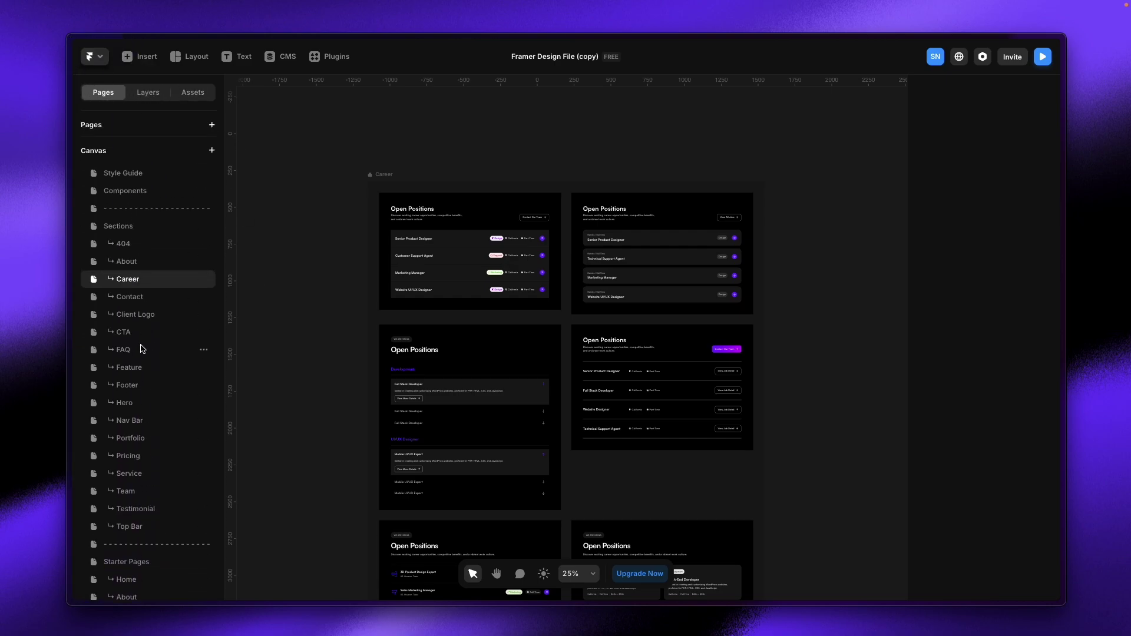
scroll(142, 349, "down", 5)
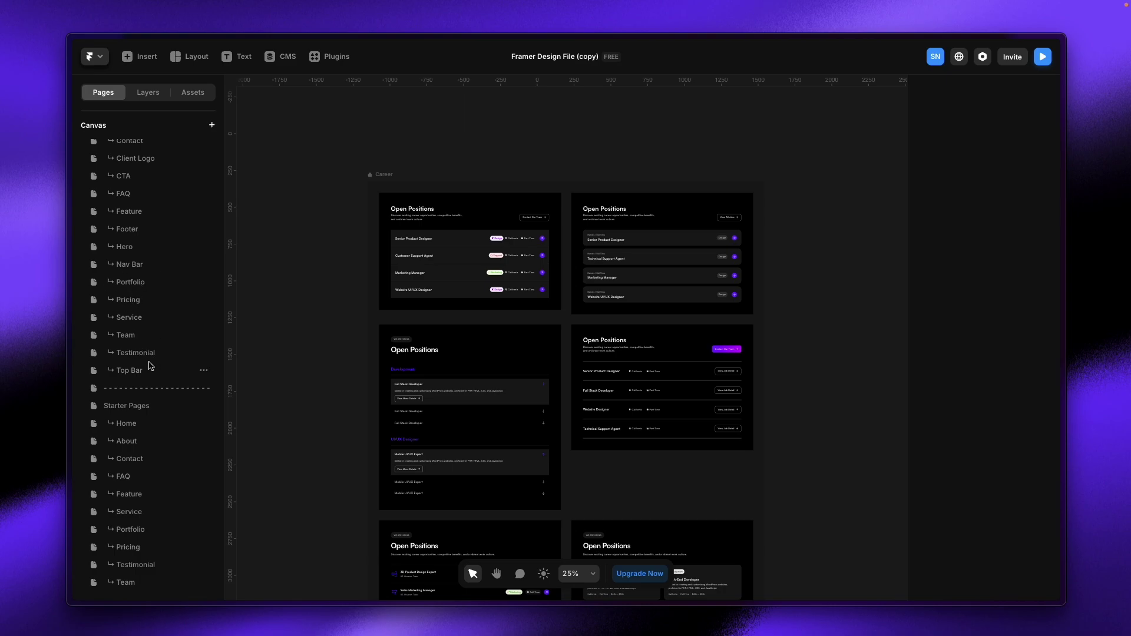
left_click(124, 446)
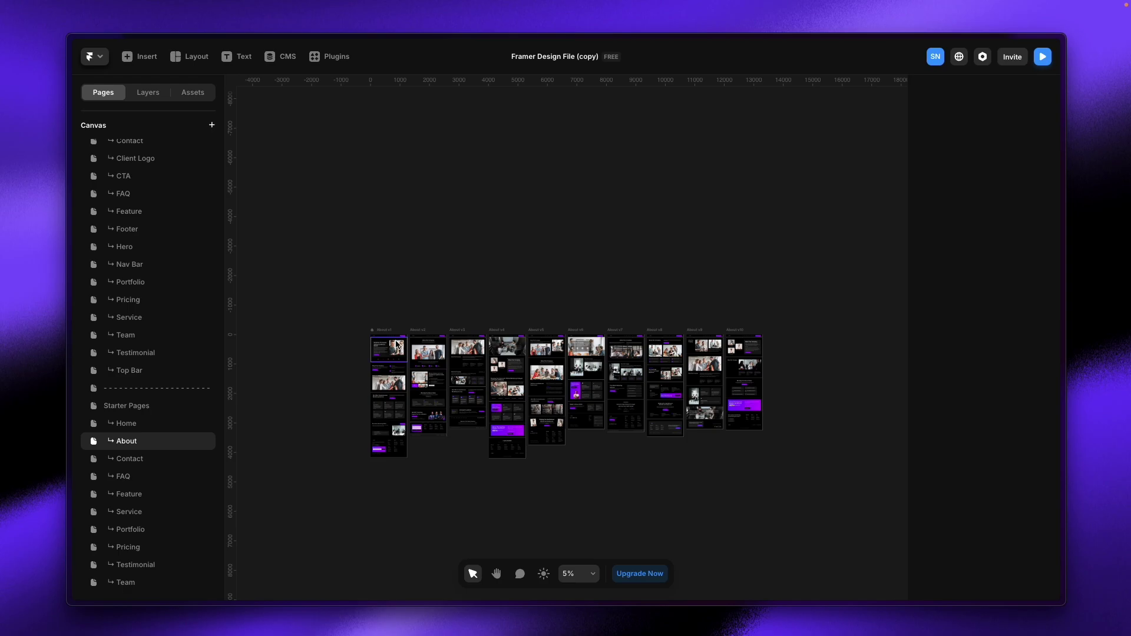
scroll(373, 406, "up", 3)
scroll(371, 421, "up", 4)
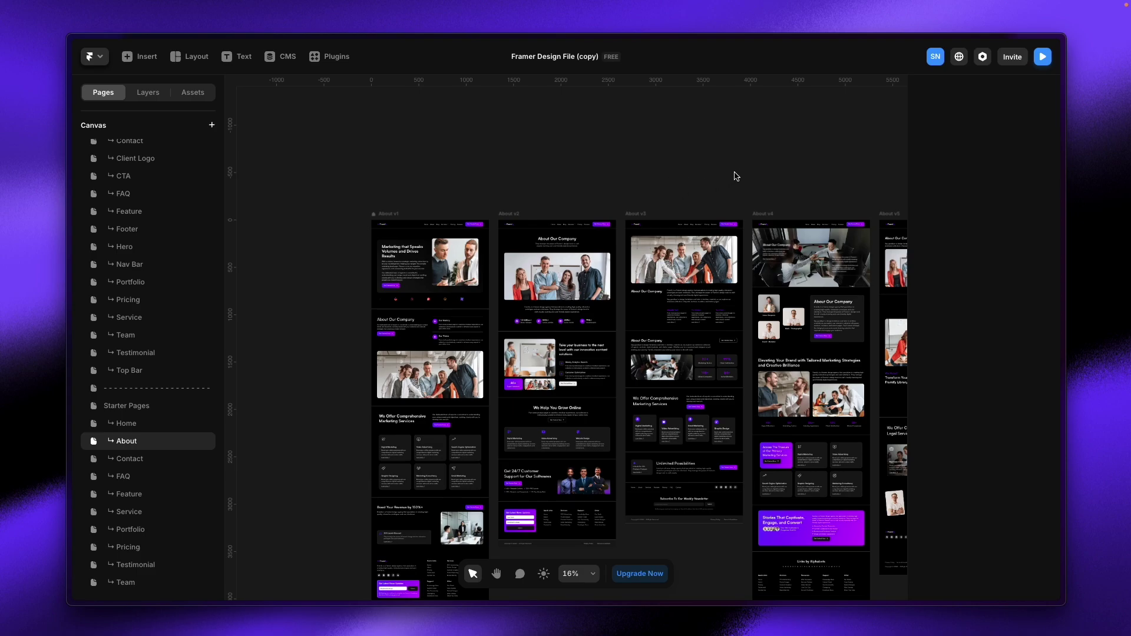
left_click_drag(735, 176, 669, 152)
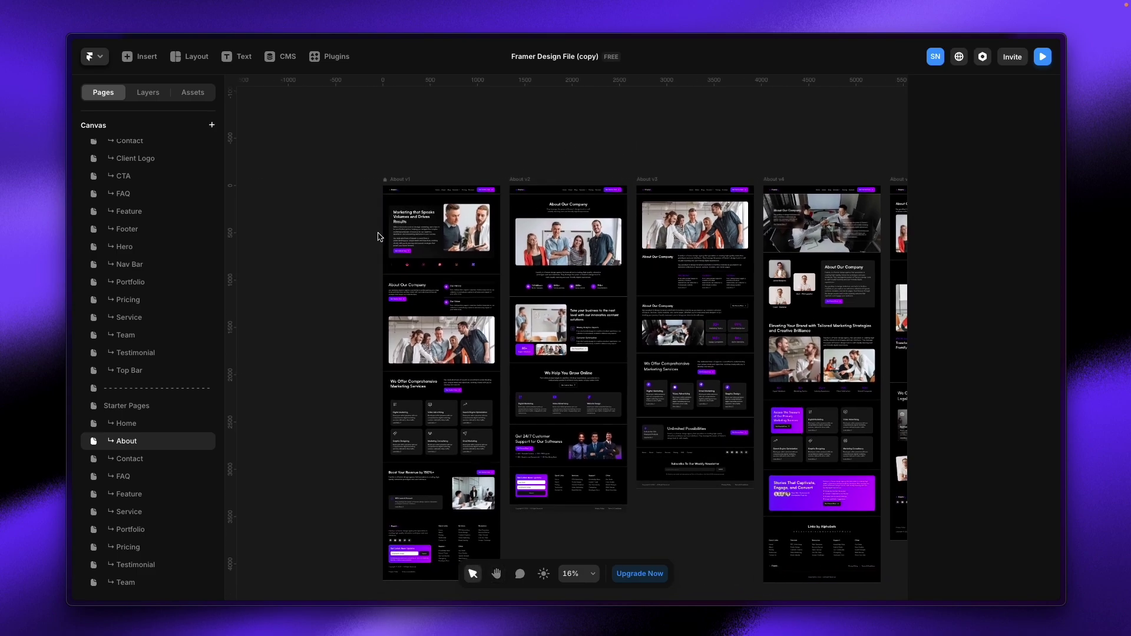
Step: Select all sections of the About v1 frame, from Section/Nav Bar v2 to Section/Footer v10, for copying
left_click(398, 184)
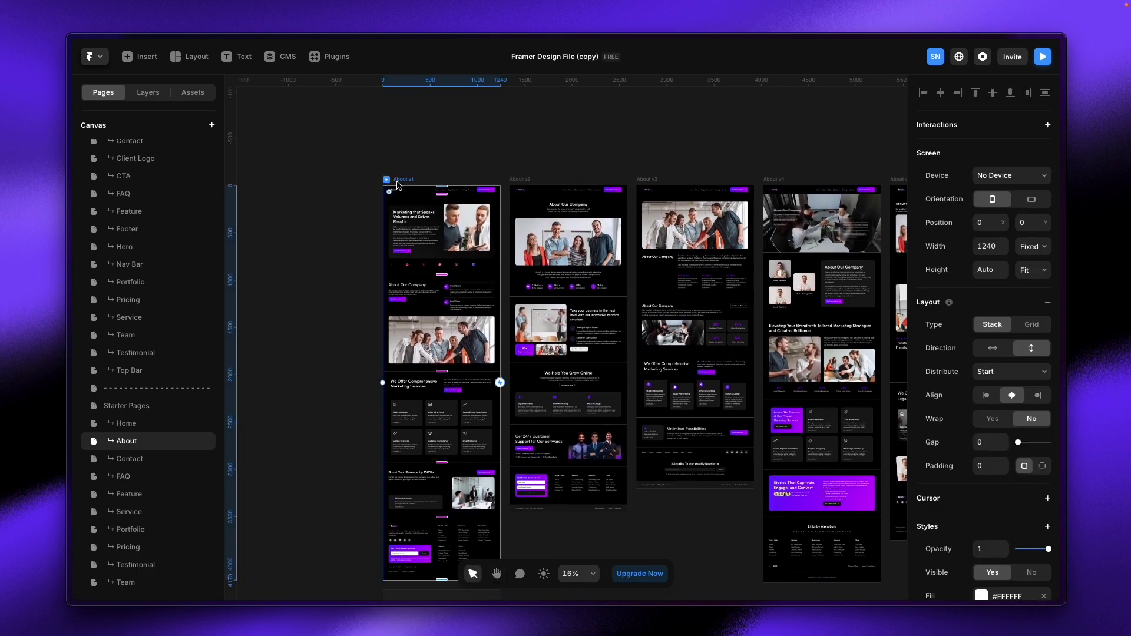
left_click(148, 93)
left_click(152, 147)
left_click(157, 235, "shift")
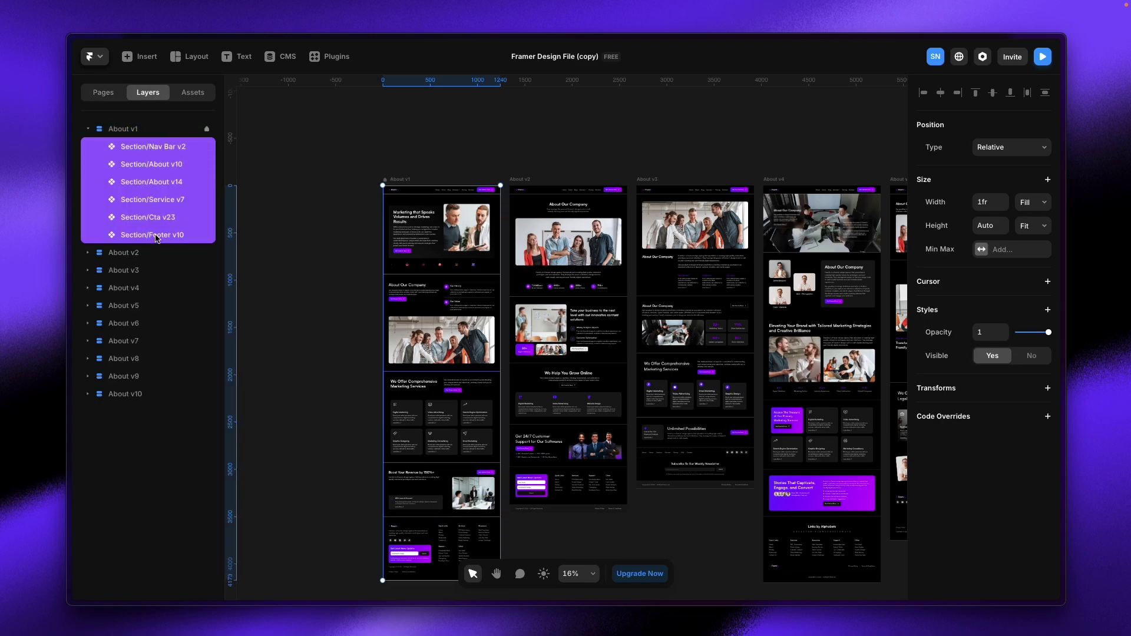
left_click(104, 93)
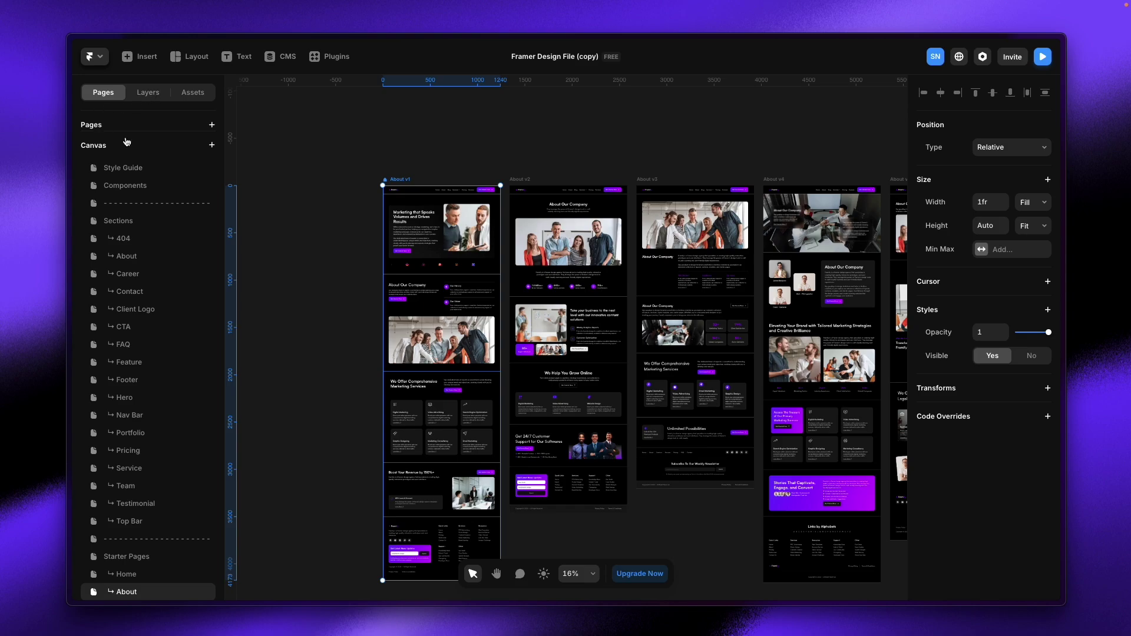
Step: Return to the Framify Starter File and give the /about page's Desktop breakpoint a vertical stack layout with gap 0
mouse_move(24, 190)
left_click(121, 219)
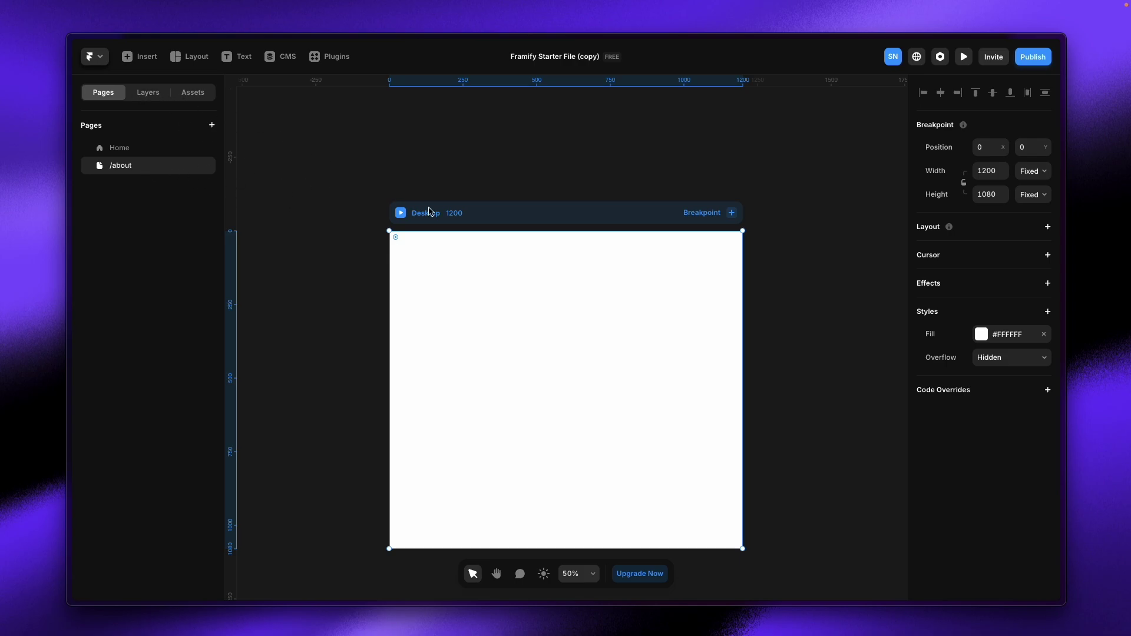
left_click(1000, 228)
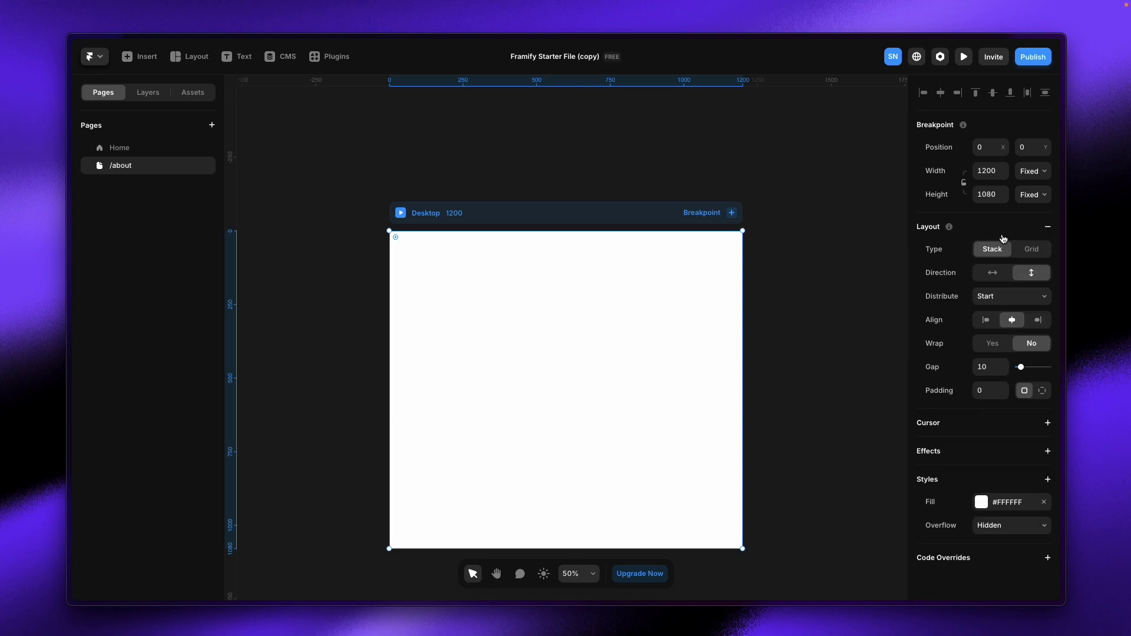
left_click_drag(1021, 370, 967, 361)
Step: Examine the Nav Bar v2 and Footer v1 sections in the Home page's Desktop breakpoint
left_click(126, 153)
left_click(374, 266)
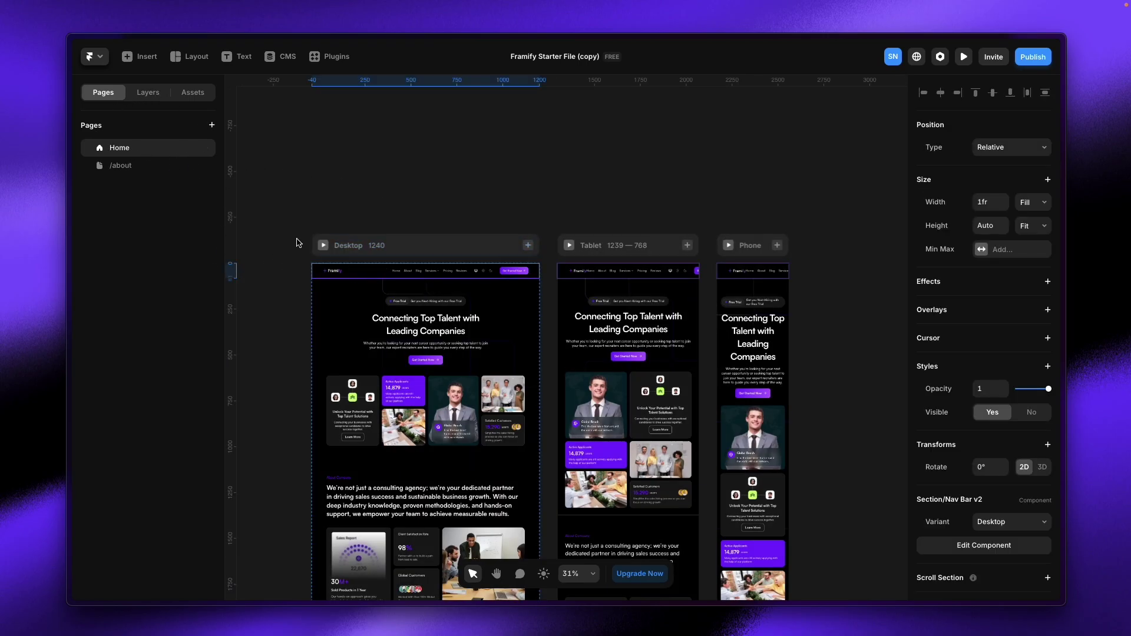
left_click(147, 94)
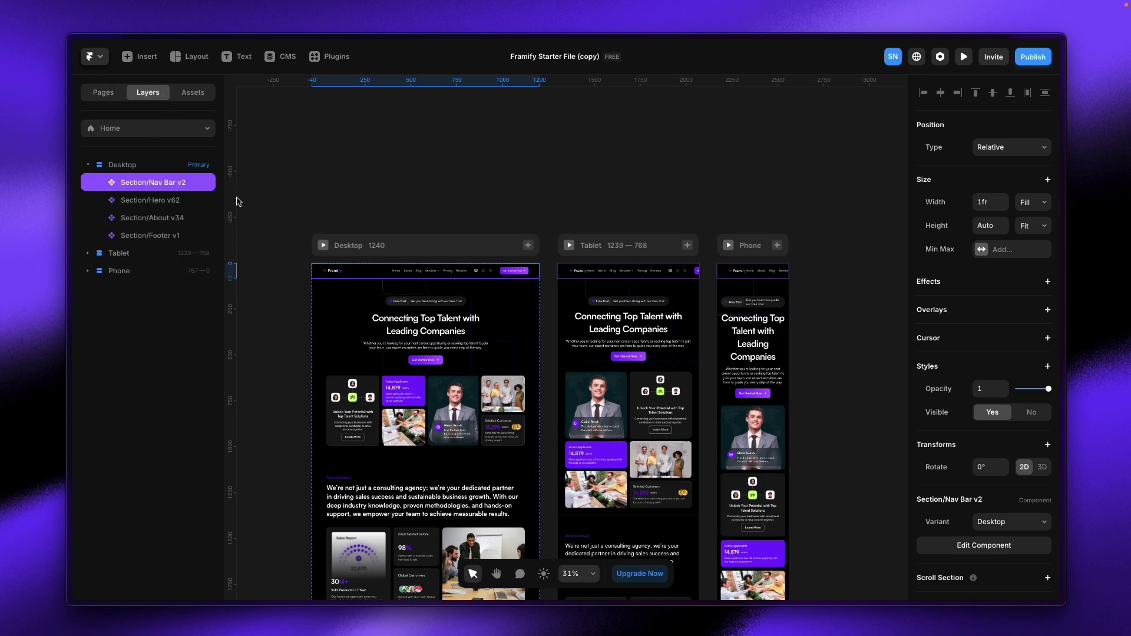
right_click(161, 237)
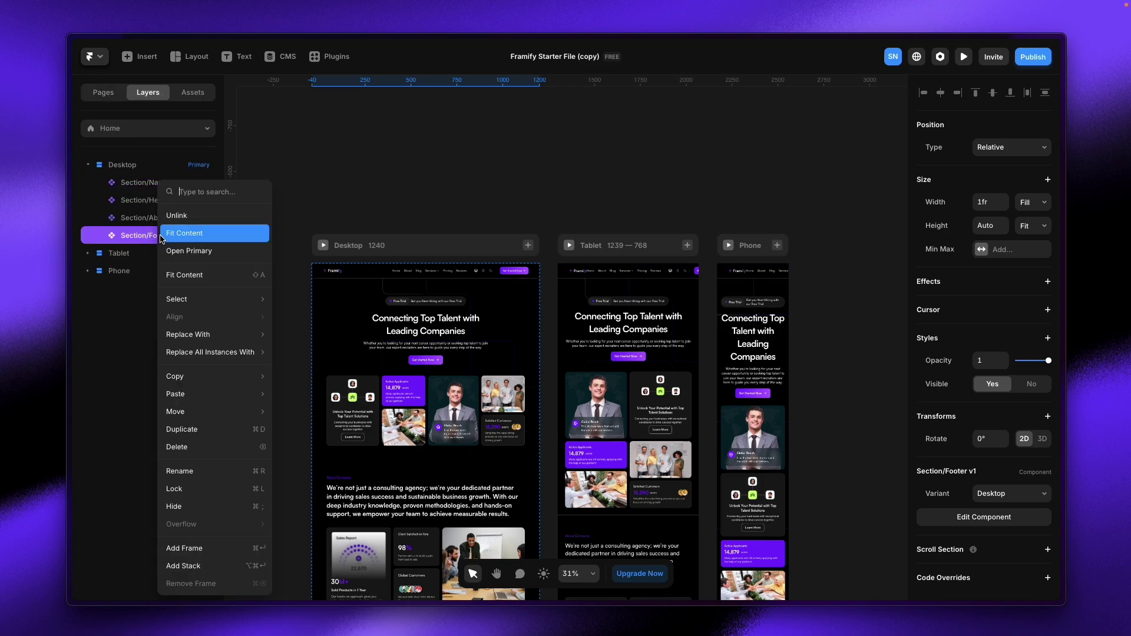
right_click(132, 184)
left_click(359, 189)
left_click(141, 187)
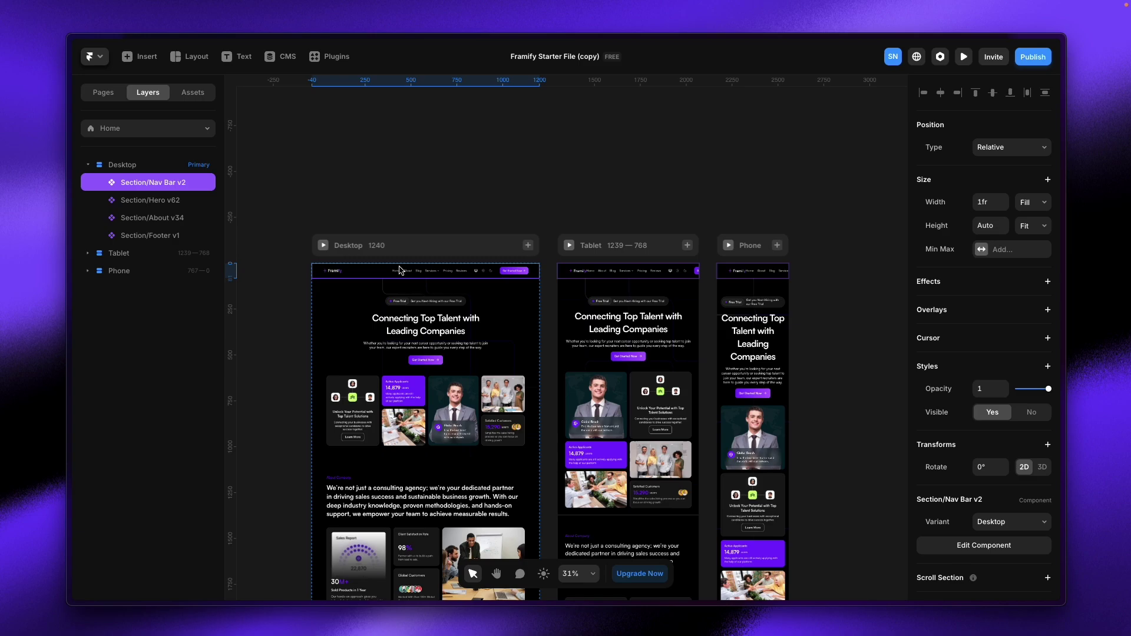
left_click_drag(134, 181, 144, 227)
left_click(143, 236, "shift")
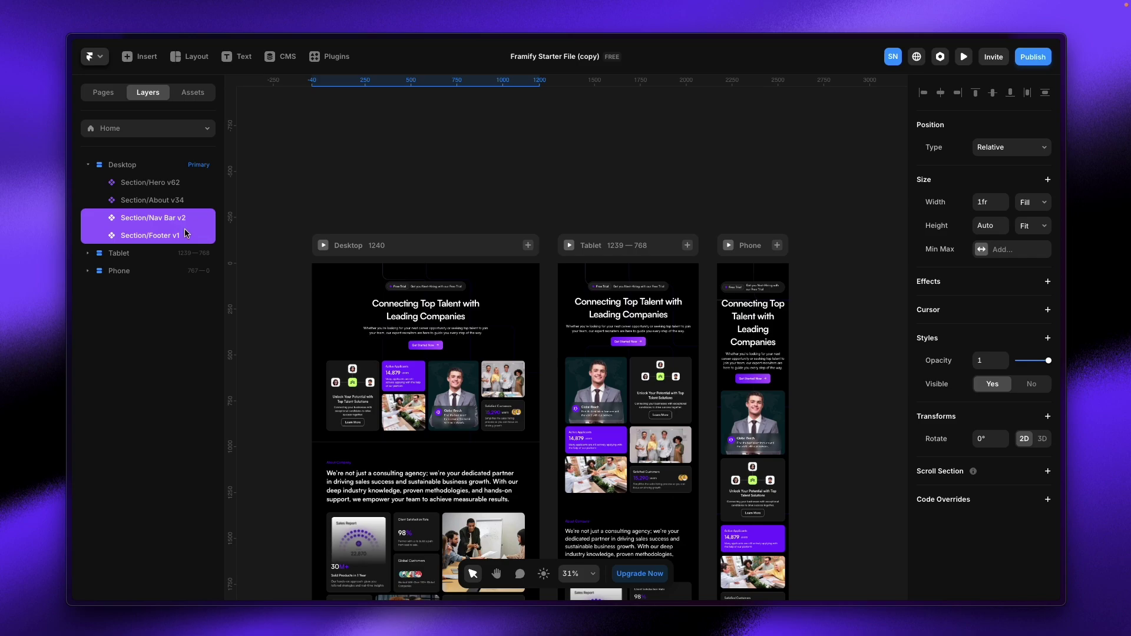
left_click(151, 218)
left_click_drag(157, 218, 169, 176)
Step: Reopen the /about page, switch to the Framer Design File and copy all six sections inside the About v1 frame
left_click(126, 165)
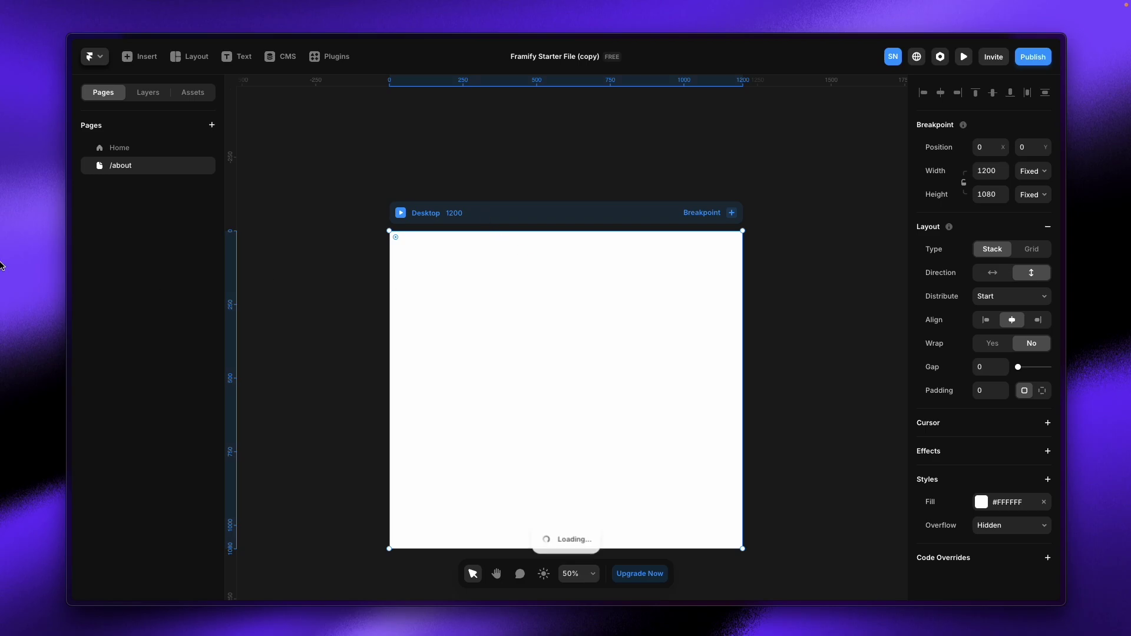
key("ctrl+Tab")
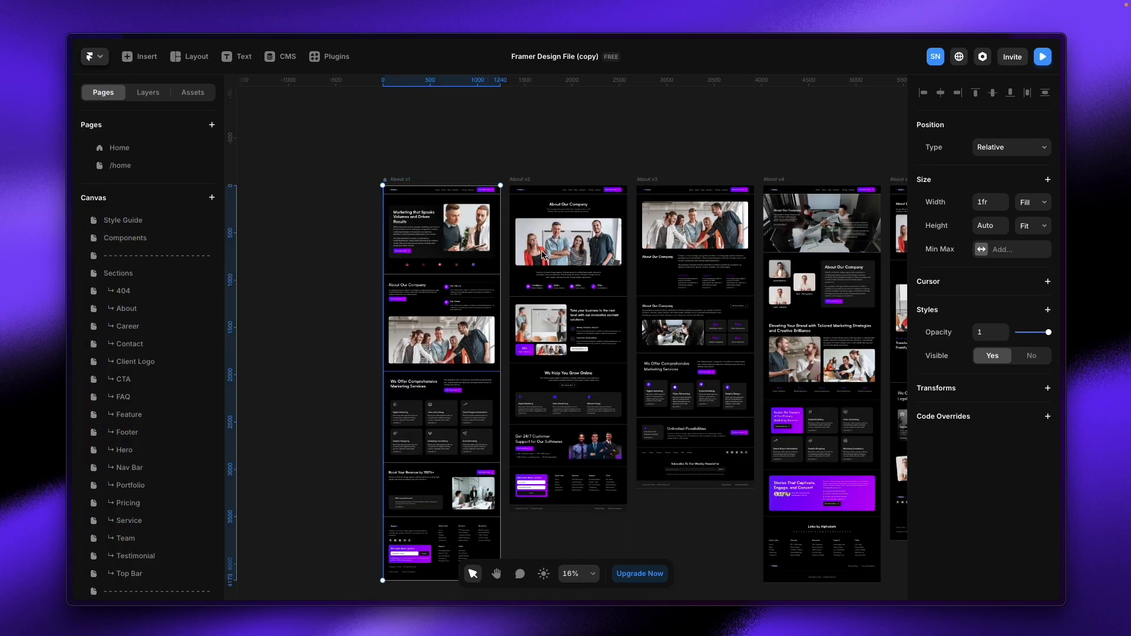
left_click(148, 93)
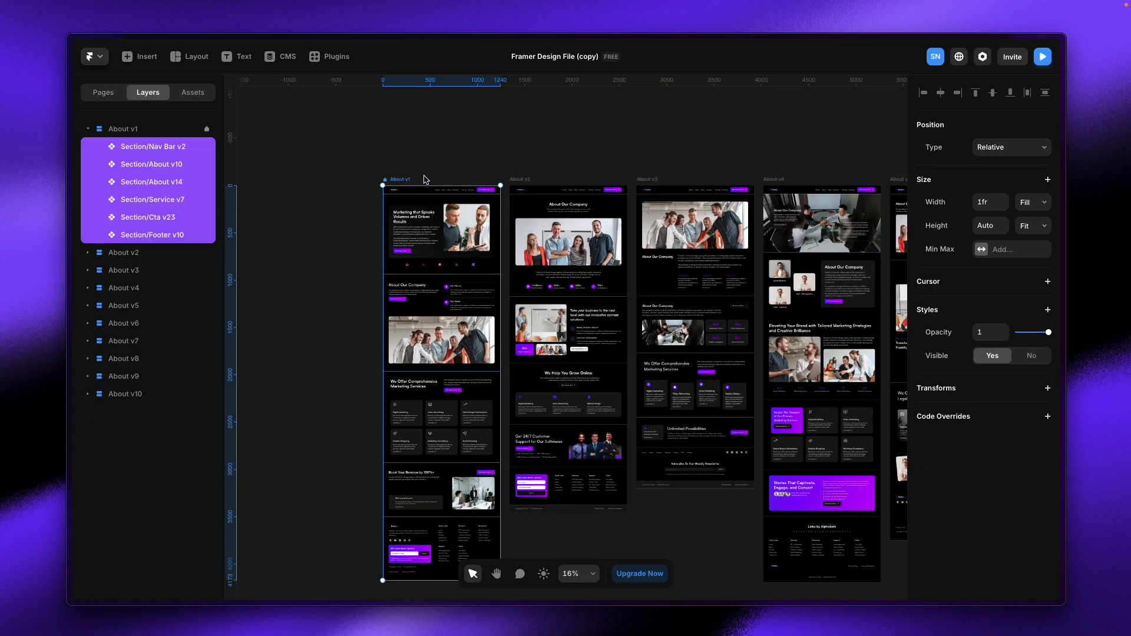
left_click(394, 180)
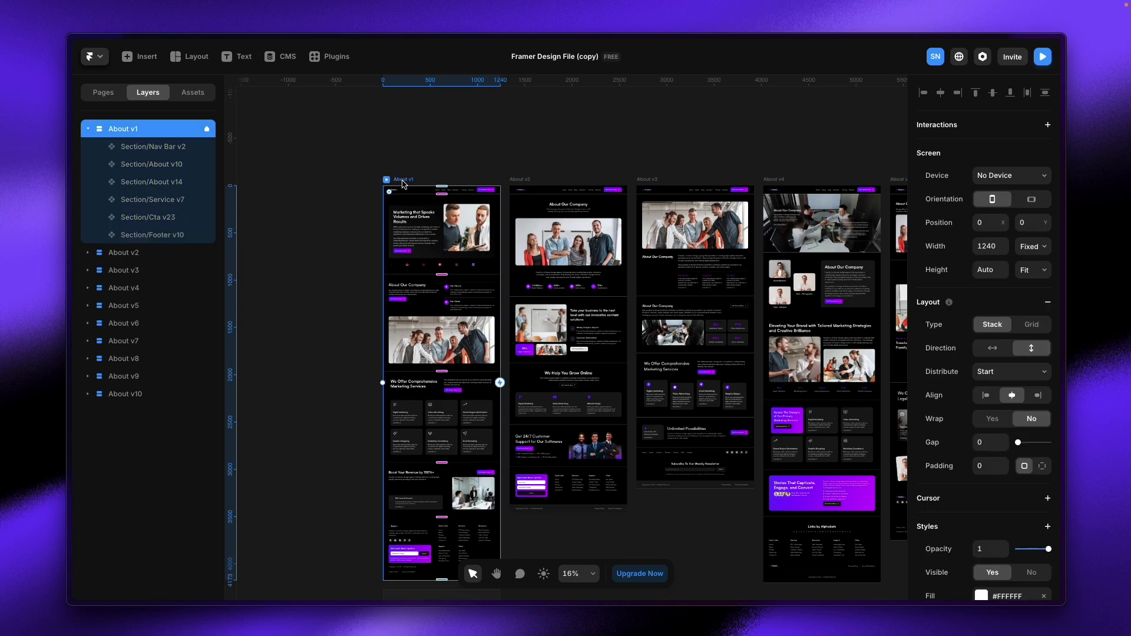
left_click(150, 149)
left_click(157, 236, "shift")
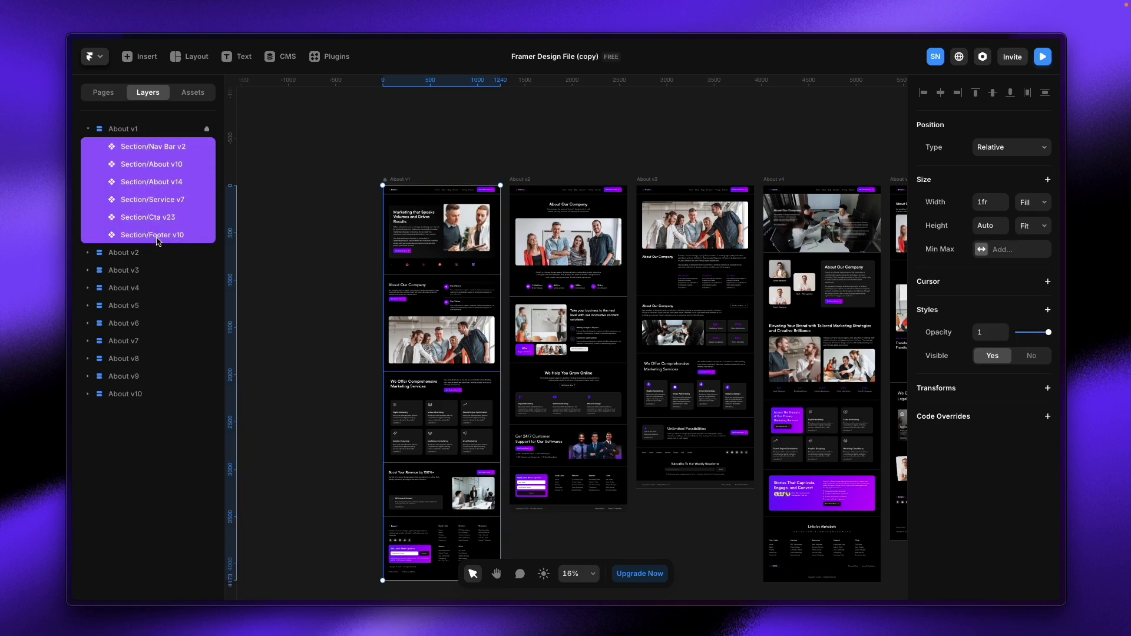
left_click(98, 93)
mouse_move(68, 248)
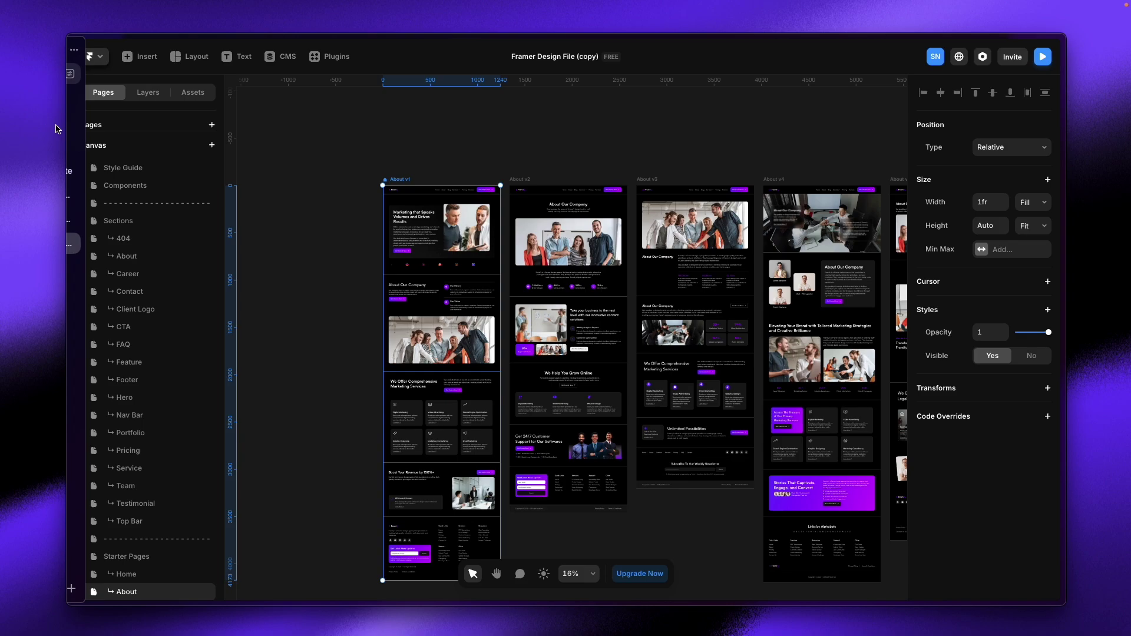
Step: Return to the Framify Starter File and paste the copied About v1 sections into the /about page's Desktop breakpoint
left_click(118, 218)
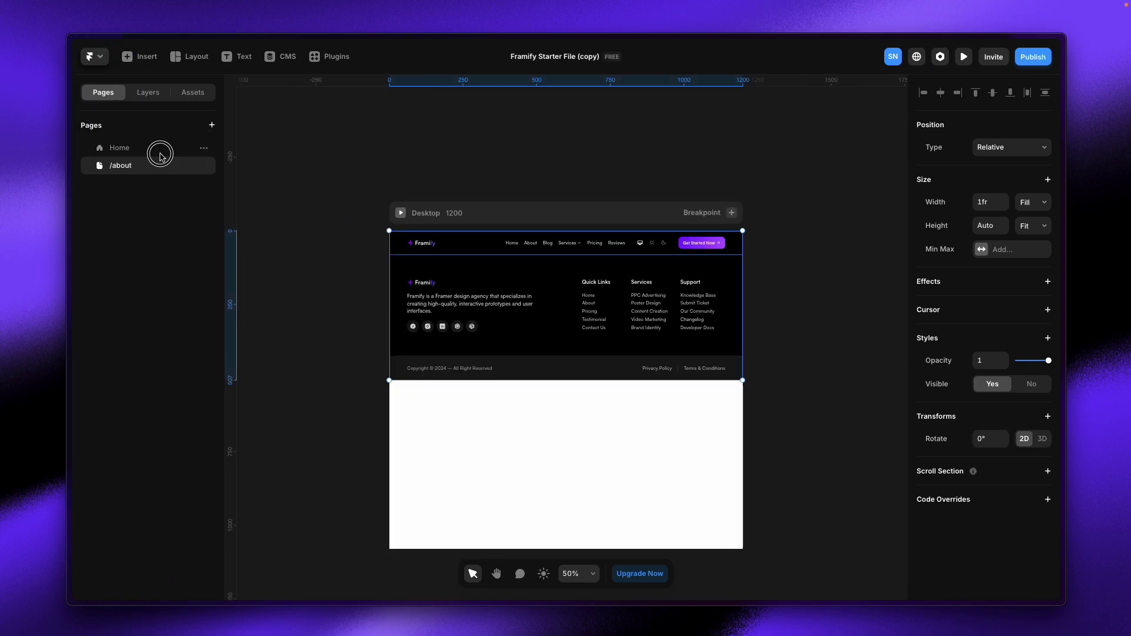
left_click(158, 152)
left_click(148, 167)
left_click(566, 221)
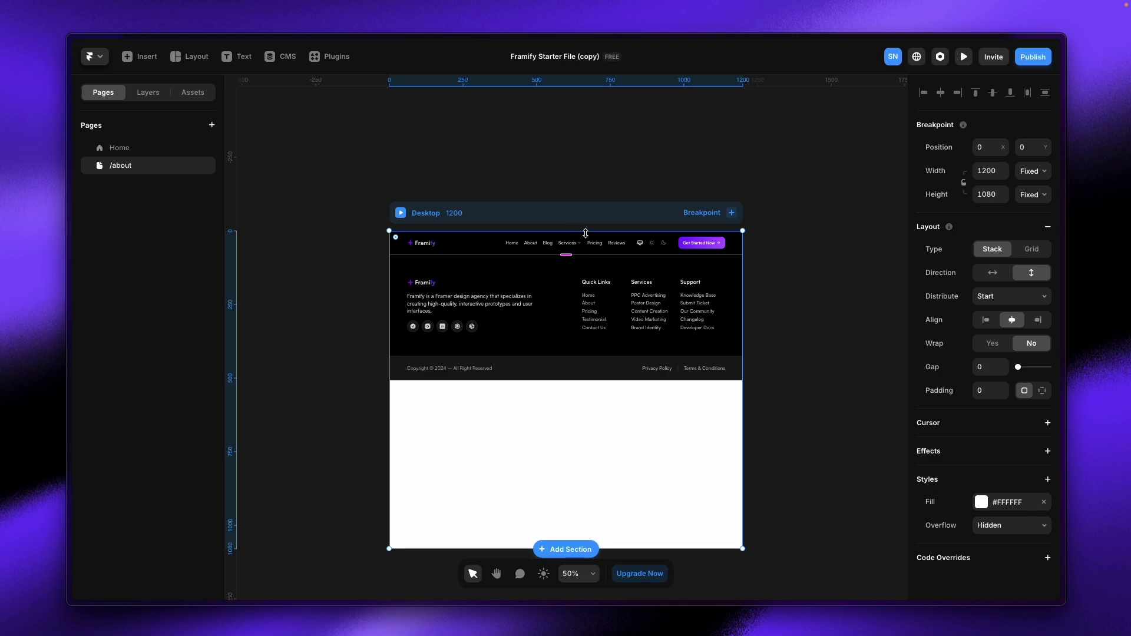
left_click(565, 549)
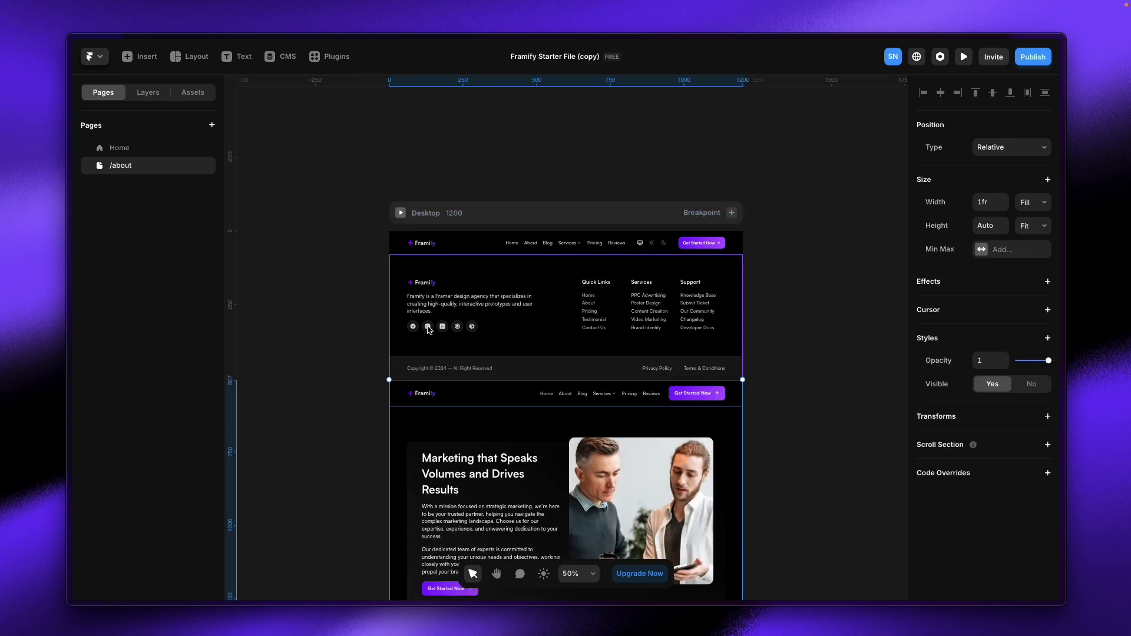
Step: Move Section/Footer v1 below Section/Footer v10 on the /about page and delete the second Section/Nav Bar v2
left_click(536, 337)
left_click(151, 94)
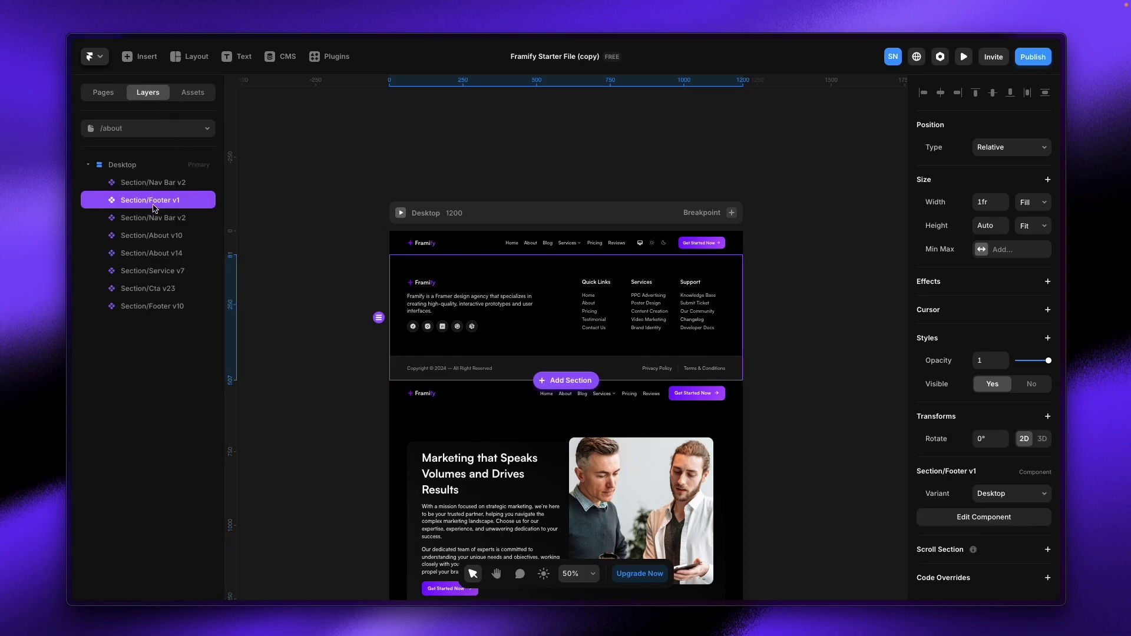
left_click_drag(153, 208, 158, 311)
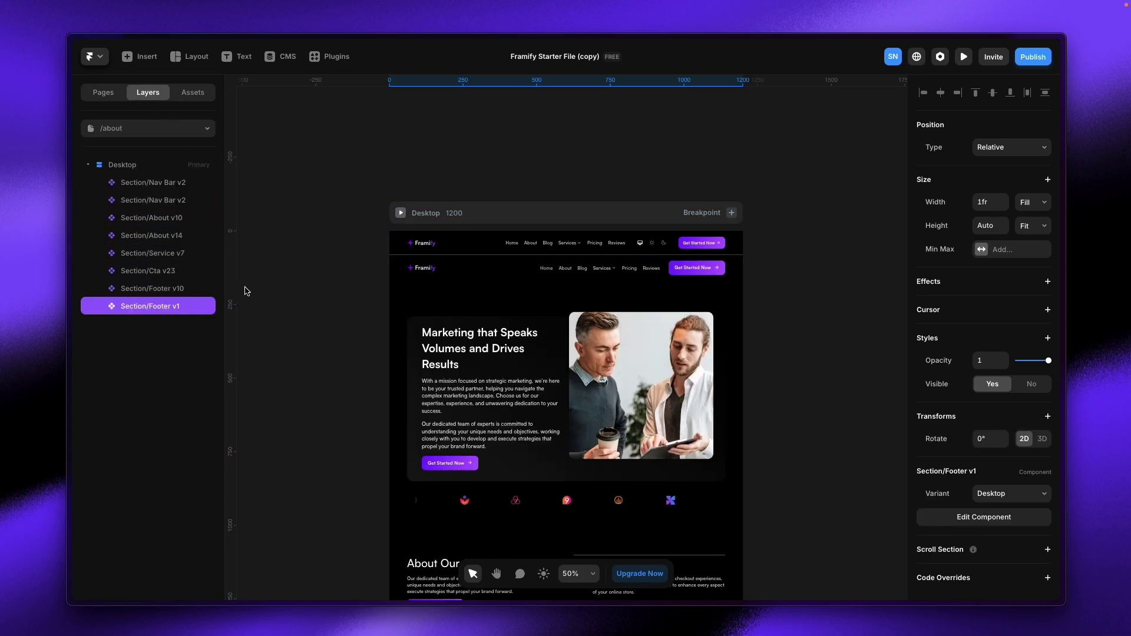
left_click(505, 272)
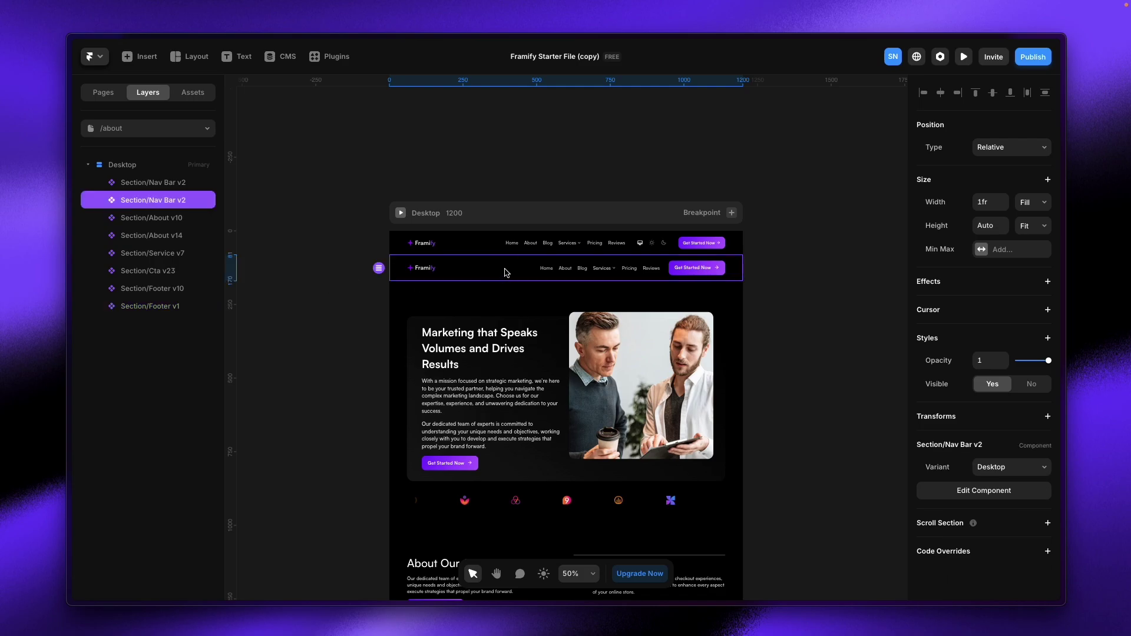
key("Delete")
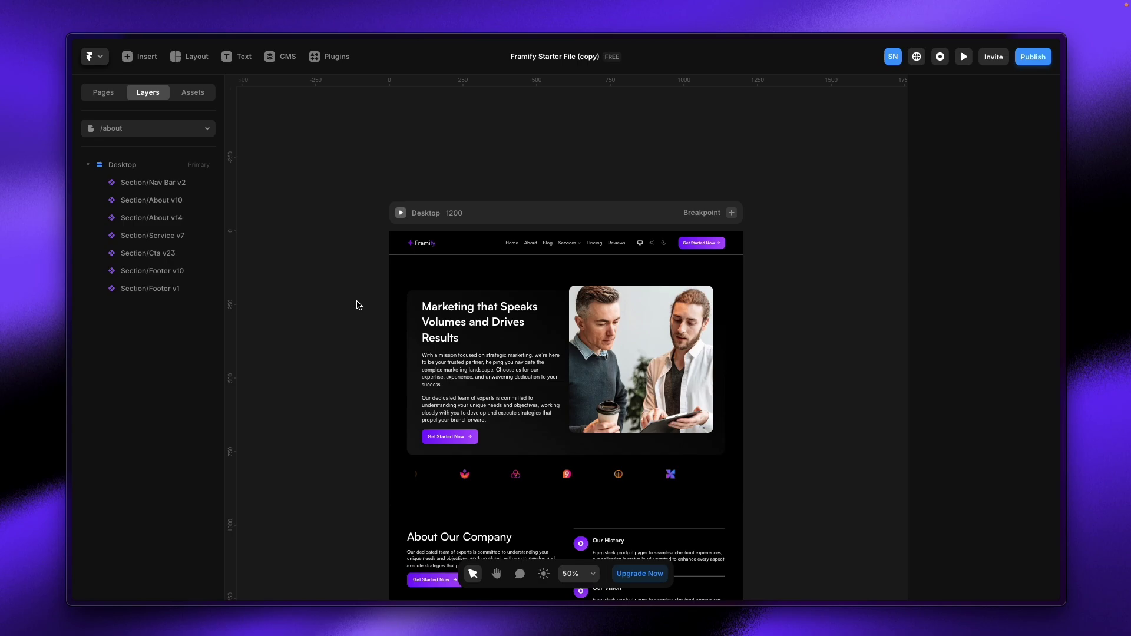
Step: Change the light-mode value of the Primary color style to lime green #C2FF26
scroll(336, 235, "down", 2)
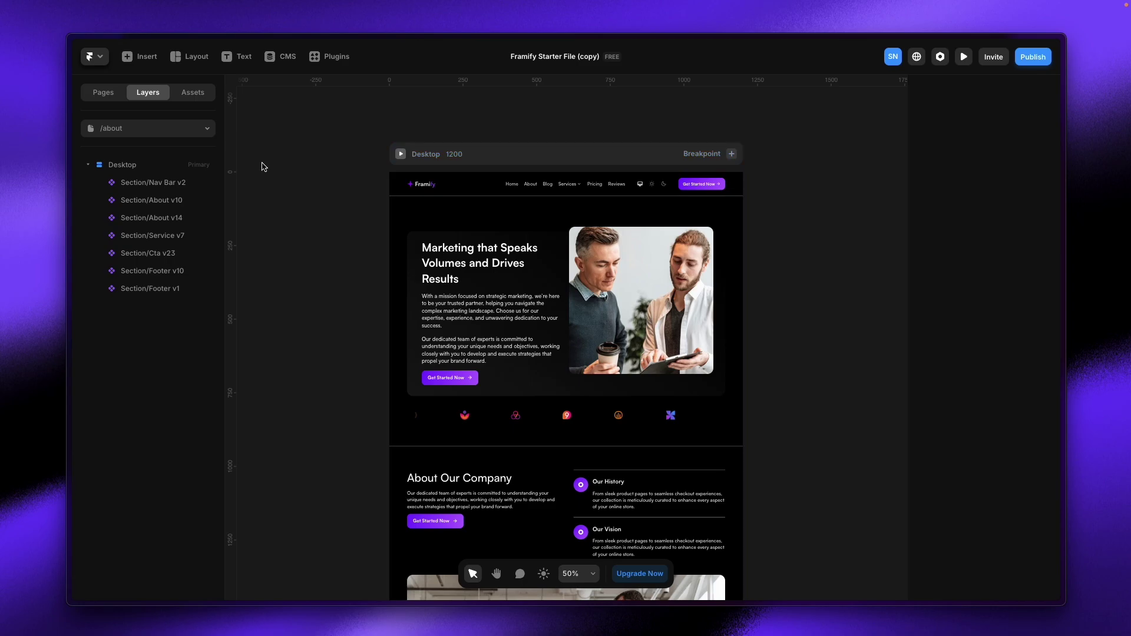
scroll(280, 174, "down", 8)
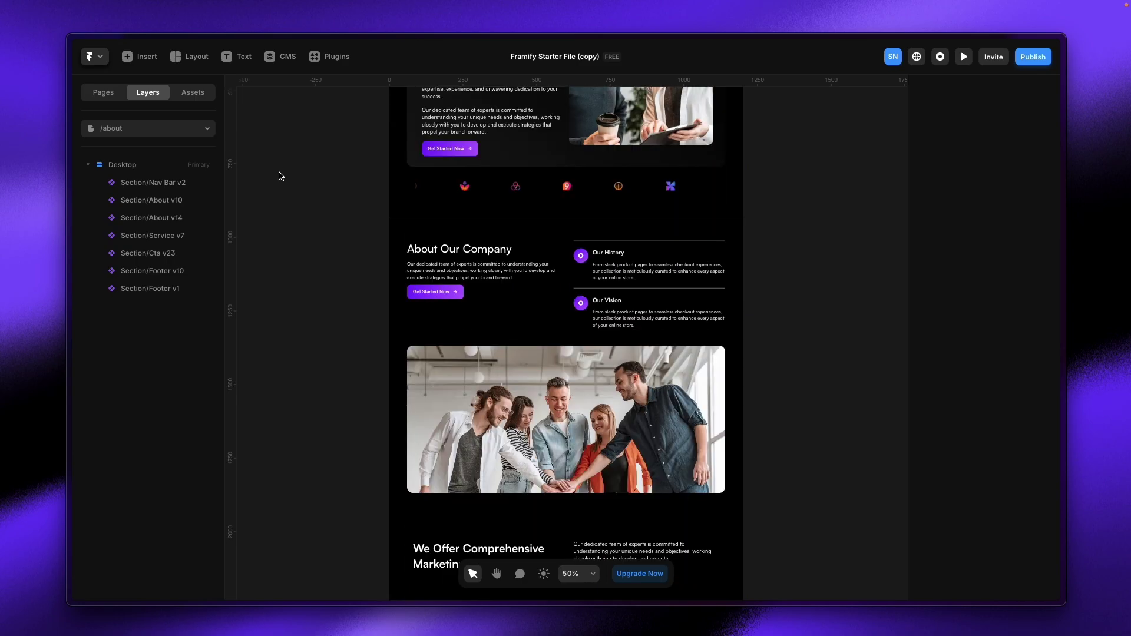
scroll(289, 172, "up", 8)
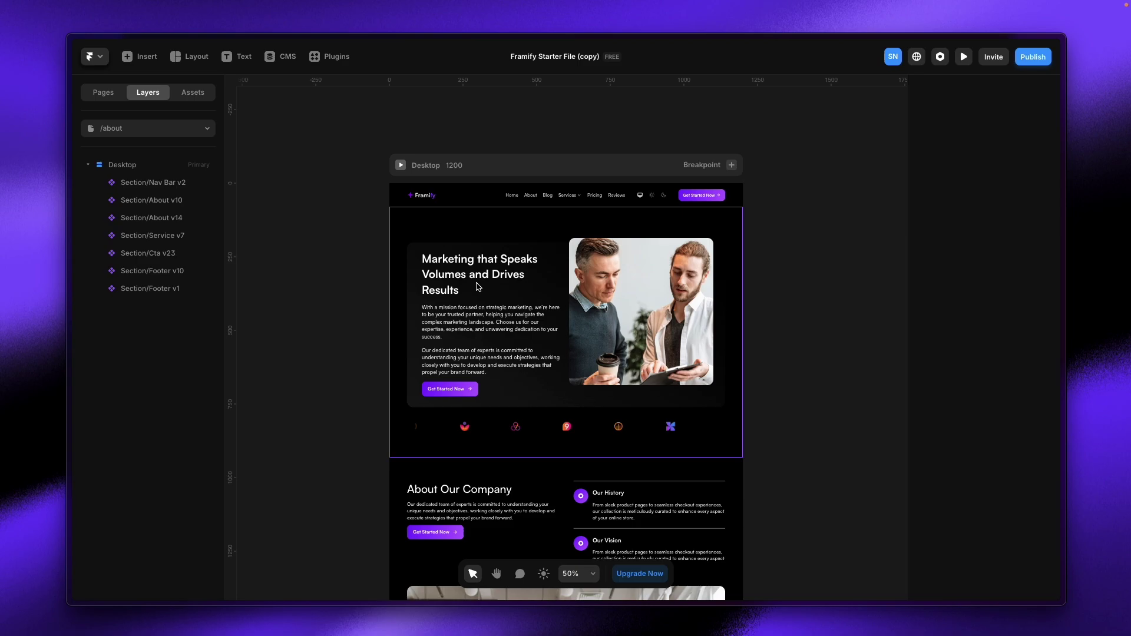
left_click(406, 257)
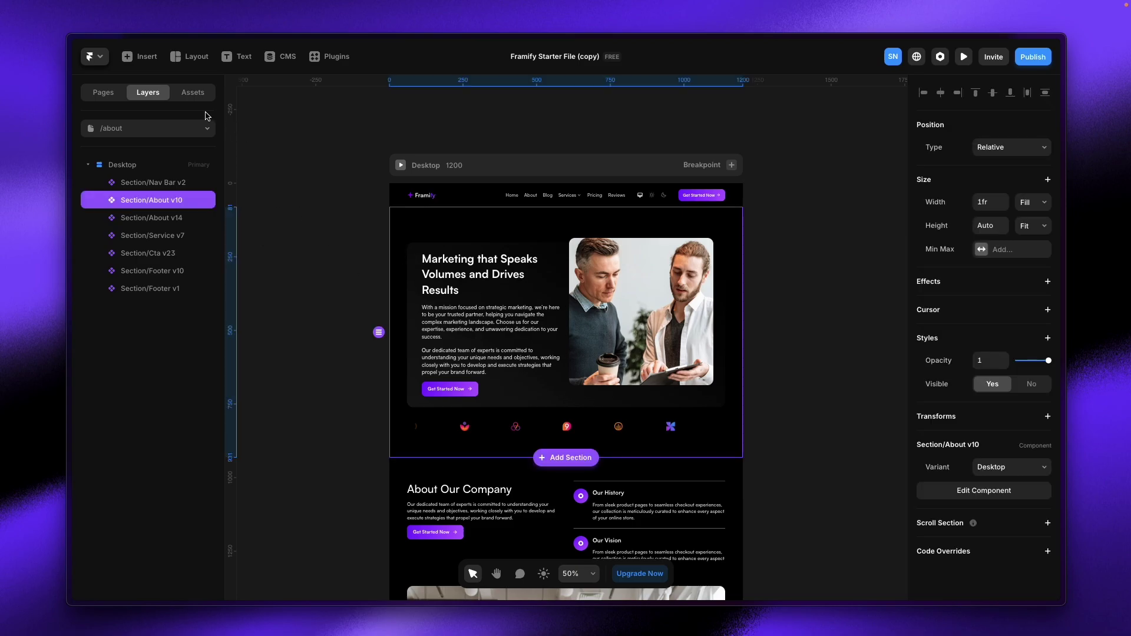
left_click(186, 93)
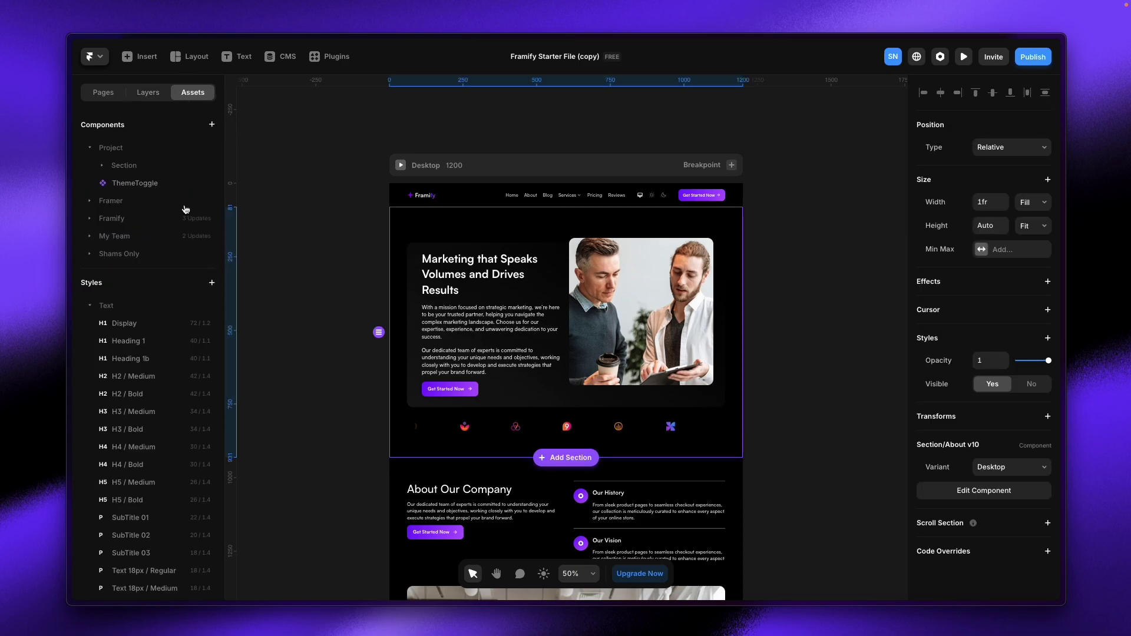
scroll(158, 350, "down", 10)
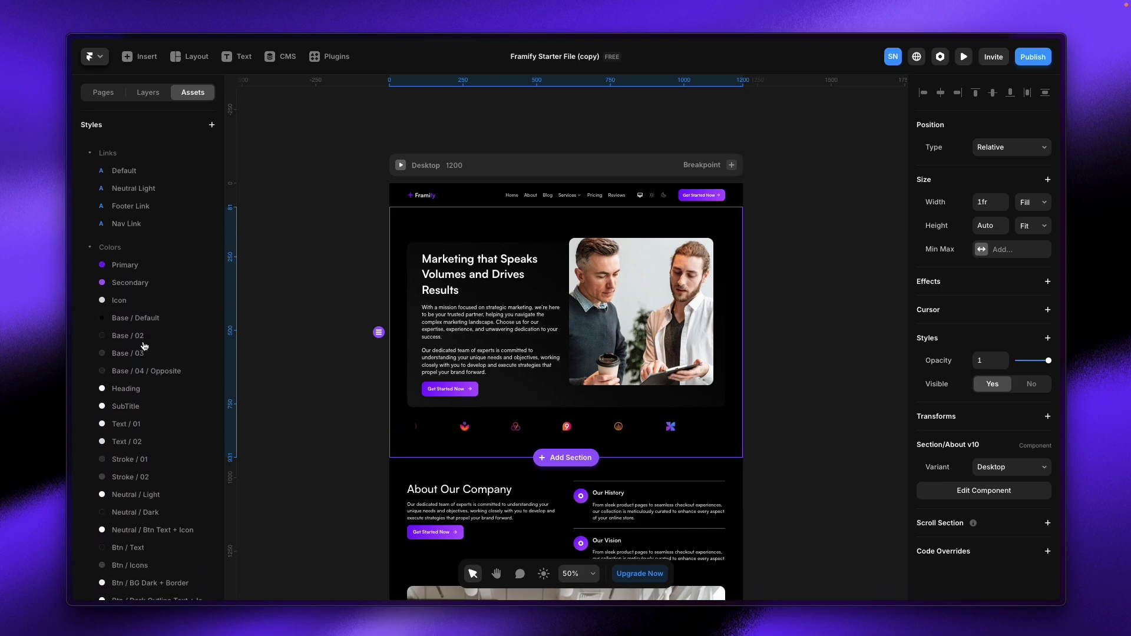
left_click(123, 266)
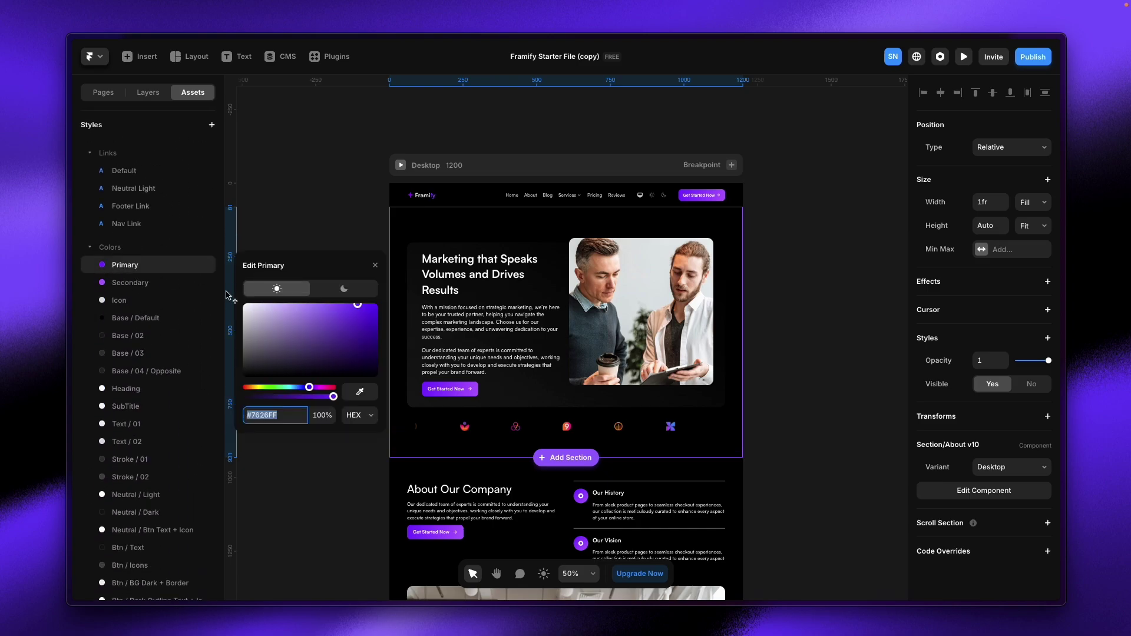
left_click_drag(309, 388, 264, 388)
scroll(260, 354, "down", 3)
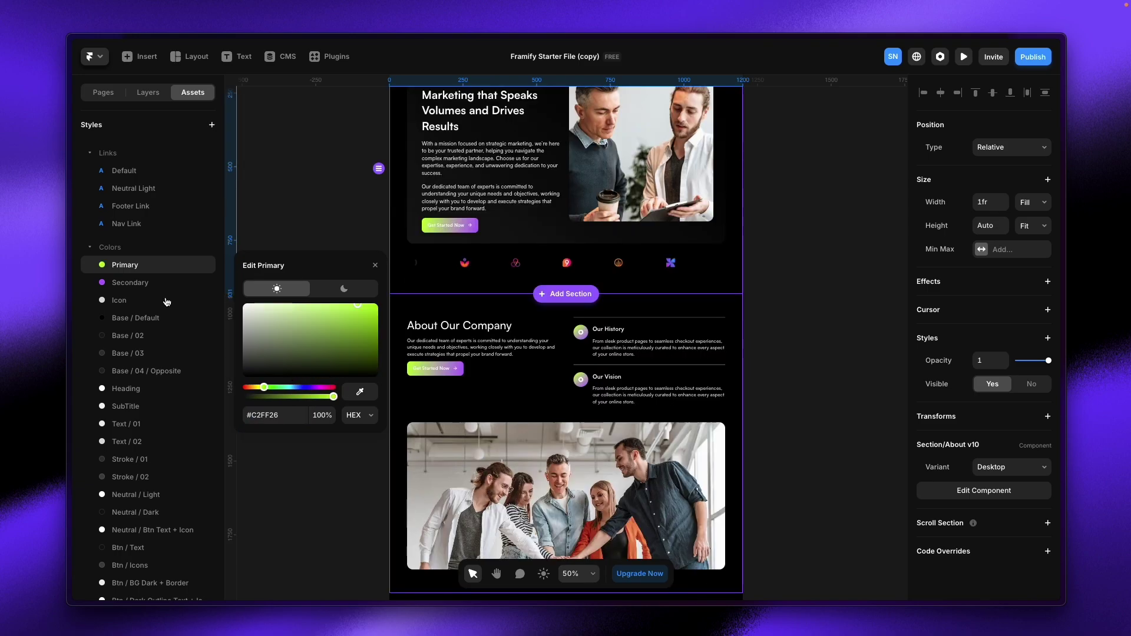
Step: Switch to the Framify website and view its Framer Website Kits page and Framer Sections library
left_click(104, 92)
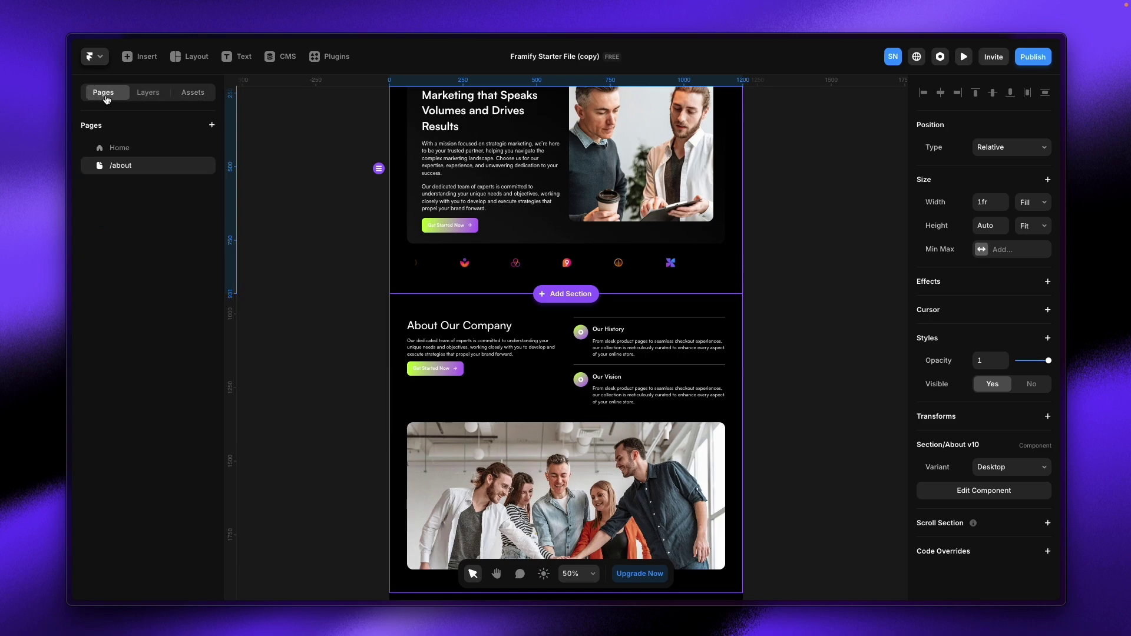
mouse_move(71, 126)
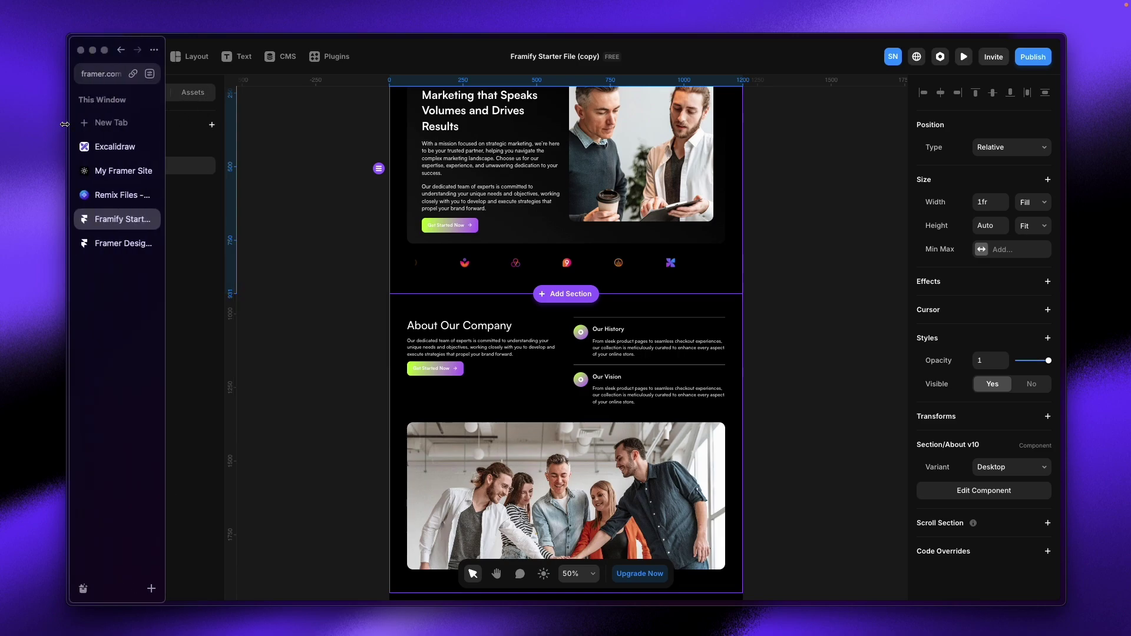
left_click(116, 195)
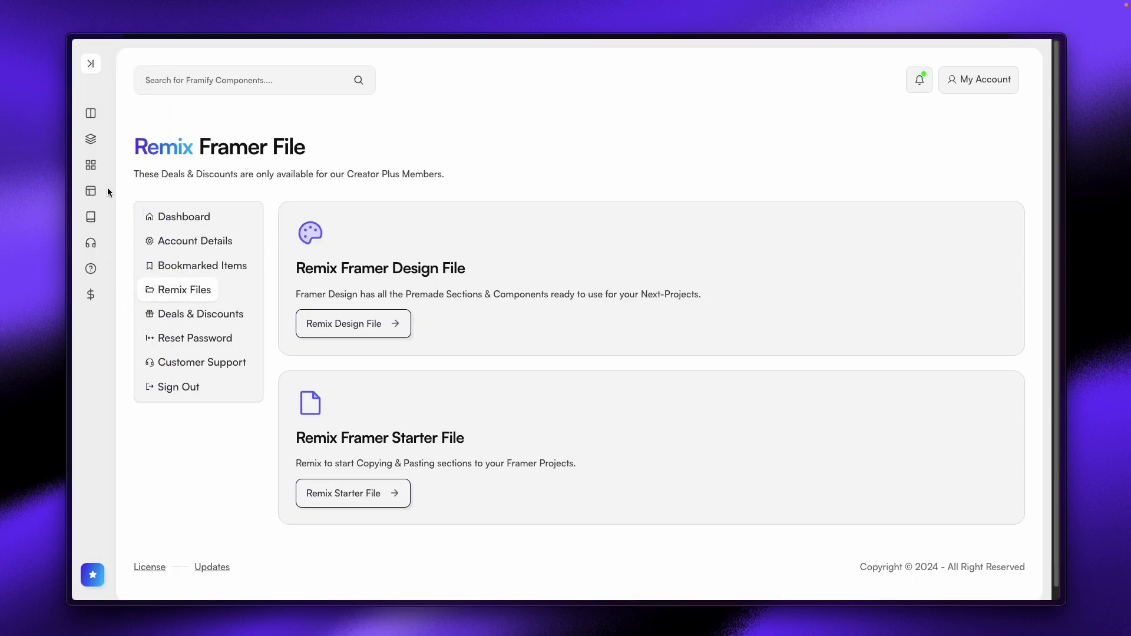
left_click(90, 150)
left_click(91, 140)
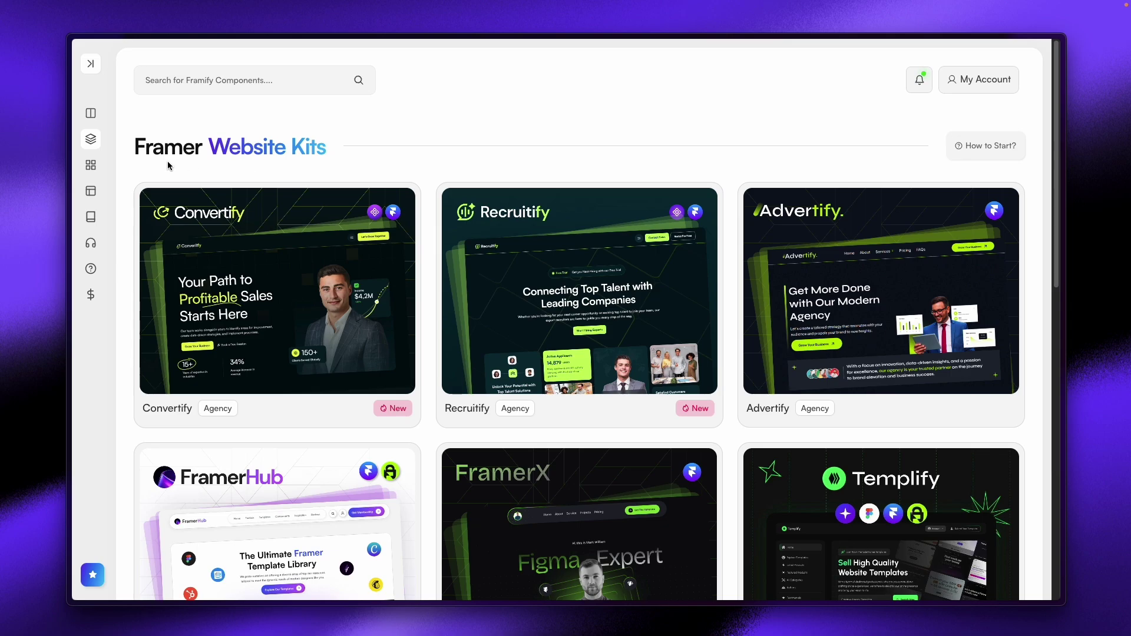
left_click(91, 112)
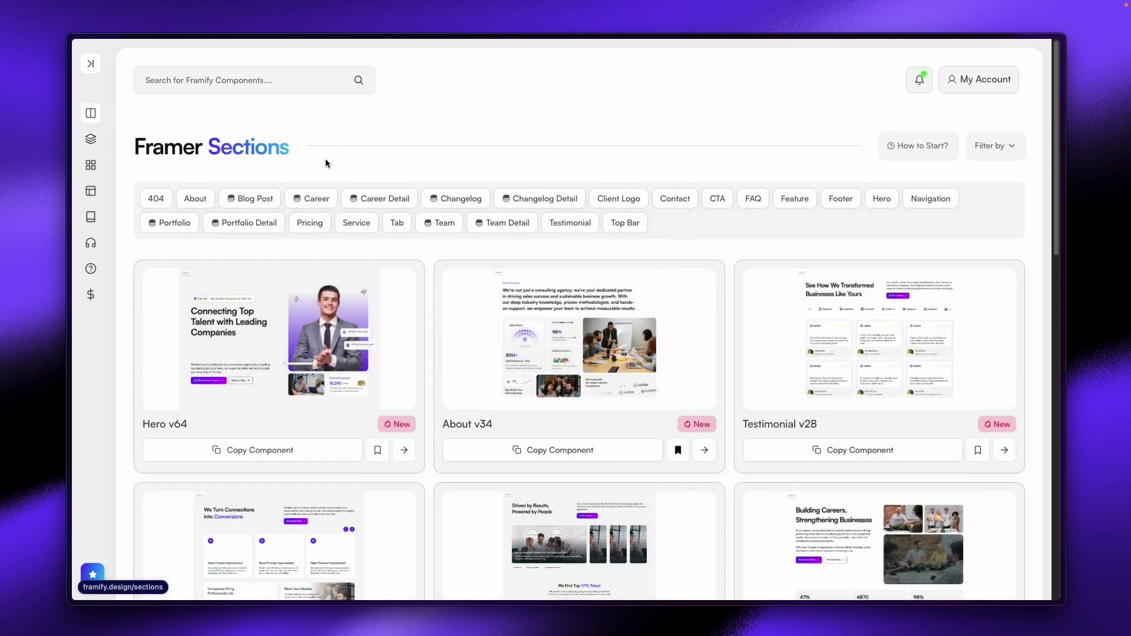